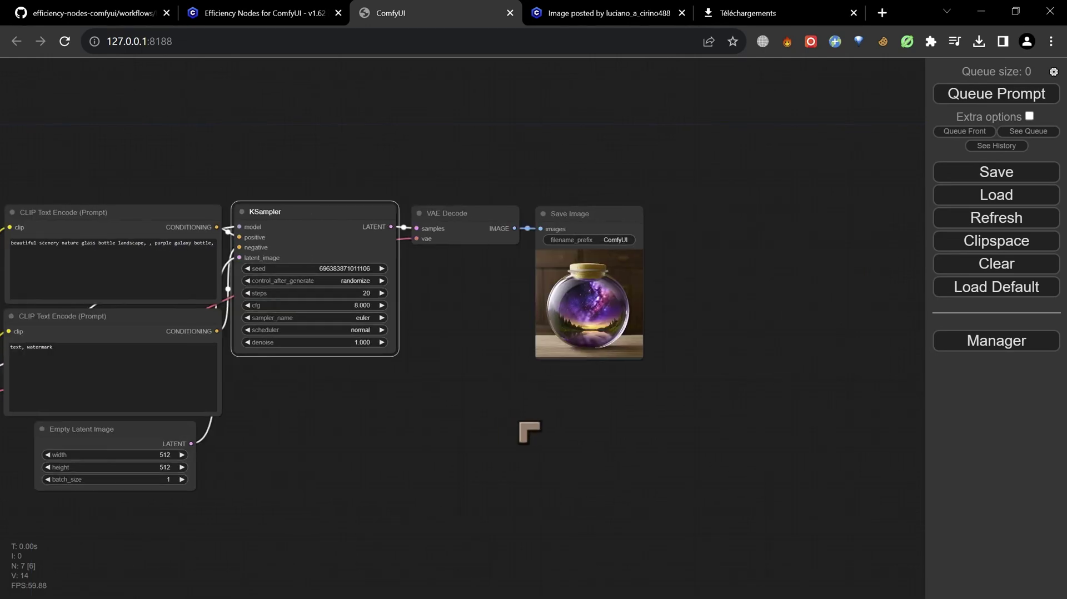
Step: Pan and zoom around the default workflow to inspect its KSampler, Load Checkpoint and XY plot
scroll(517, 424, up, 3)
scroll(471, 334, up, 7)
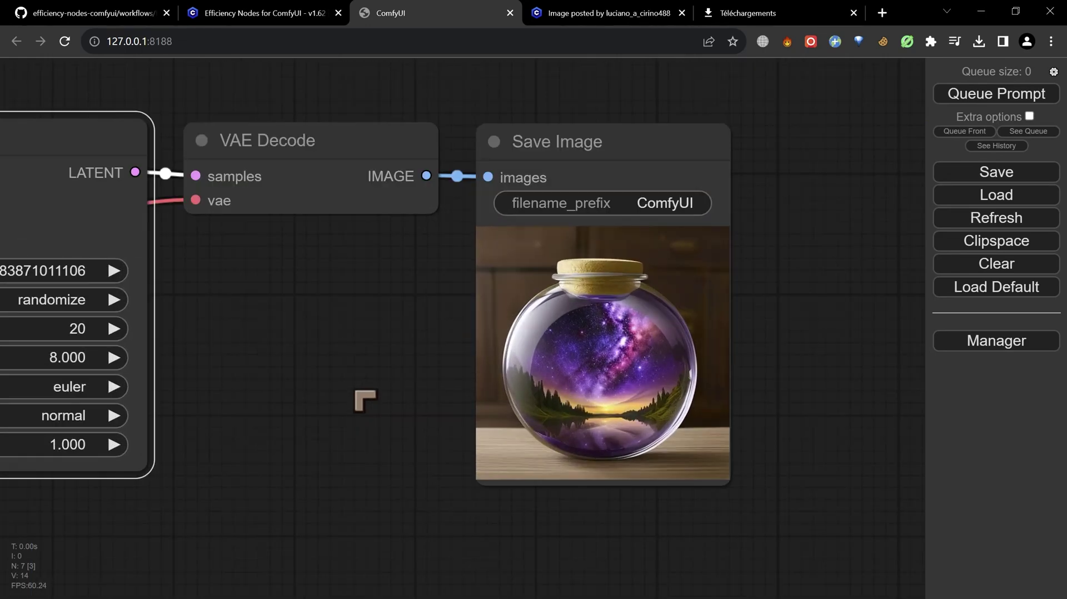
scroll(362, 389, up, 4)
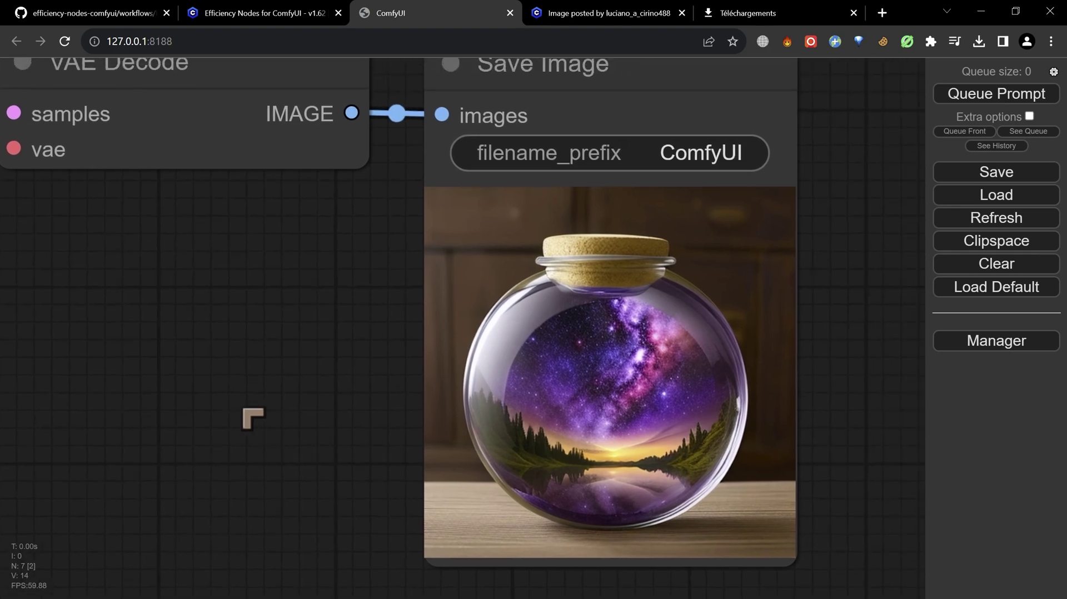
scroll(251, 417, down, 7)
scroll(251, 417, down, 3)
drag(250, 423, 602, 324)
scroll(603, 324, down, 2)
scroll(536, 368, down, 1)
drag(551, 365, 645, 318)
drag(610, 445, 609, 469)
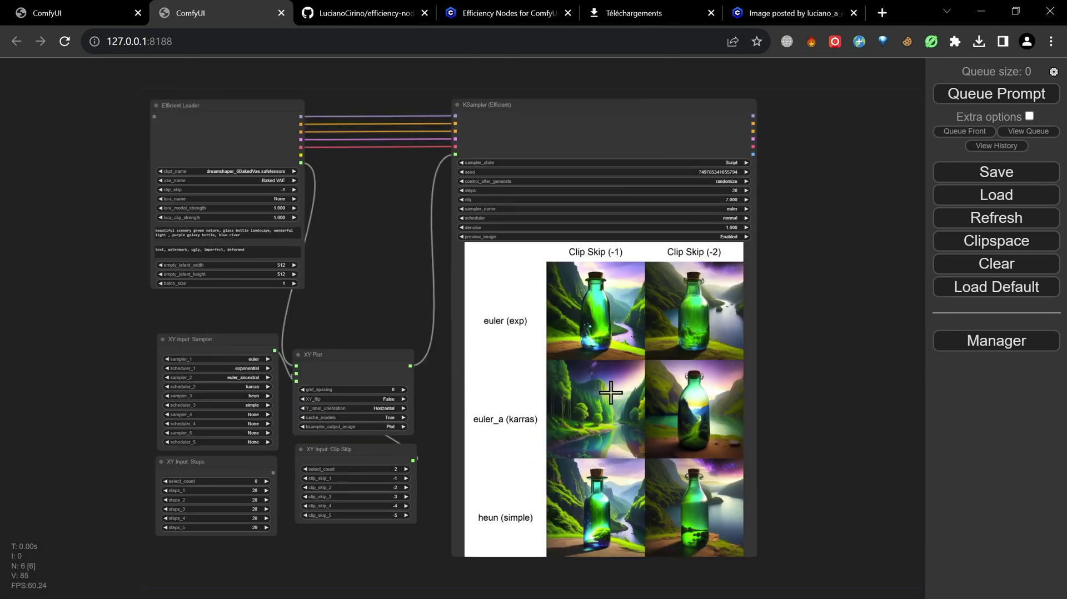
scroll(867, 452, up, 4)
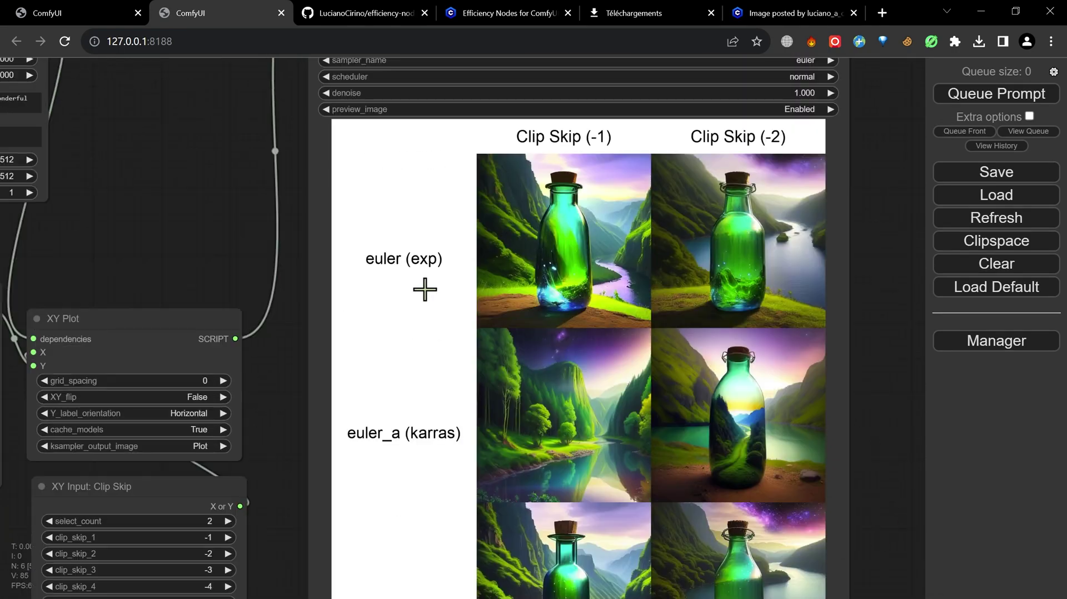
scroll(426, 289, down, 2)
scroll(567, 240, down, 2)
click(448, 289)
scroll(679, 289, up, 3)
drag(679, 289, 637, 305)
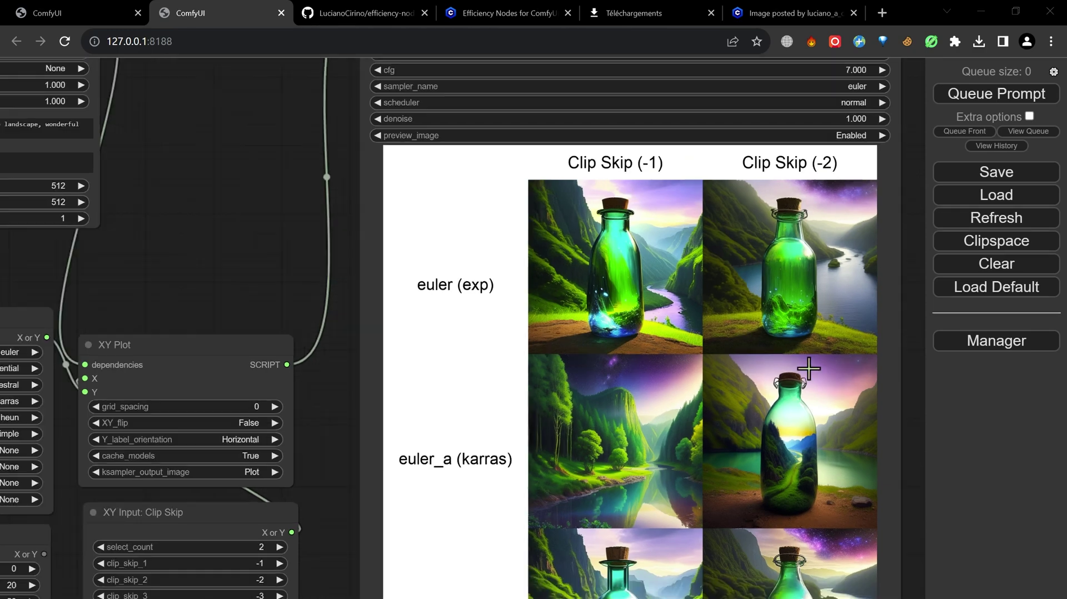
drag(810, 367, 809, 361)
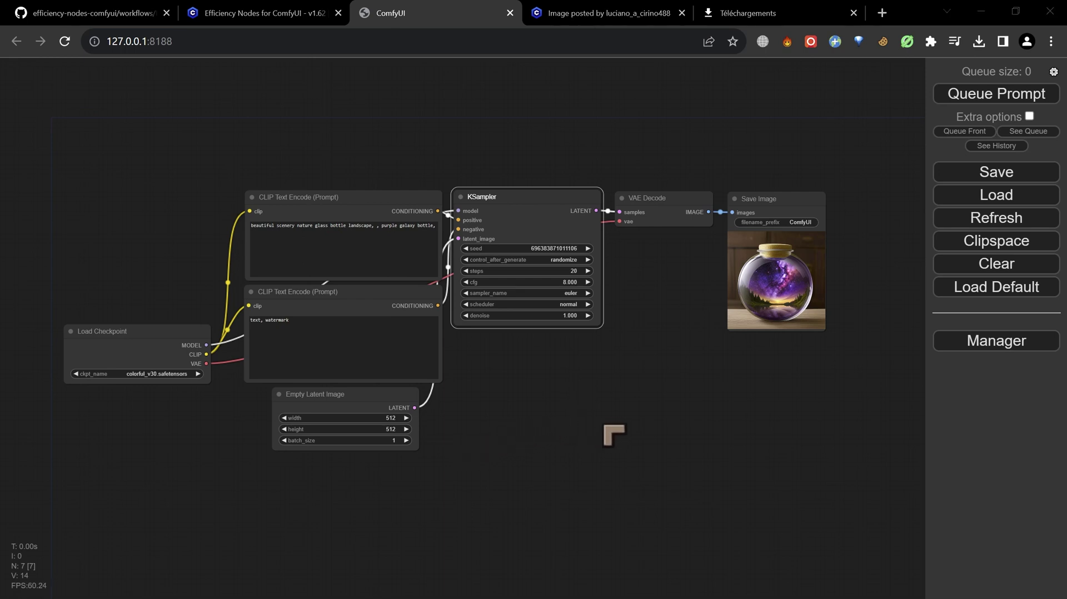
Step: Deselect the KSampler and clear every node from the canvas, confirming the prompt
click(611, 414)
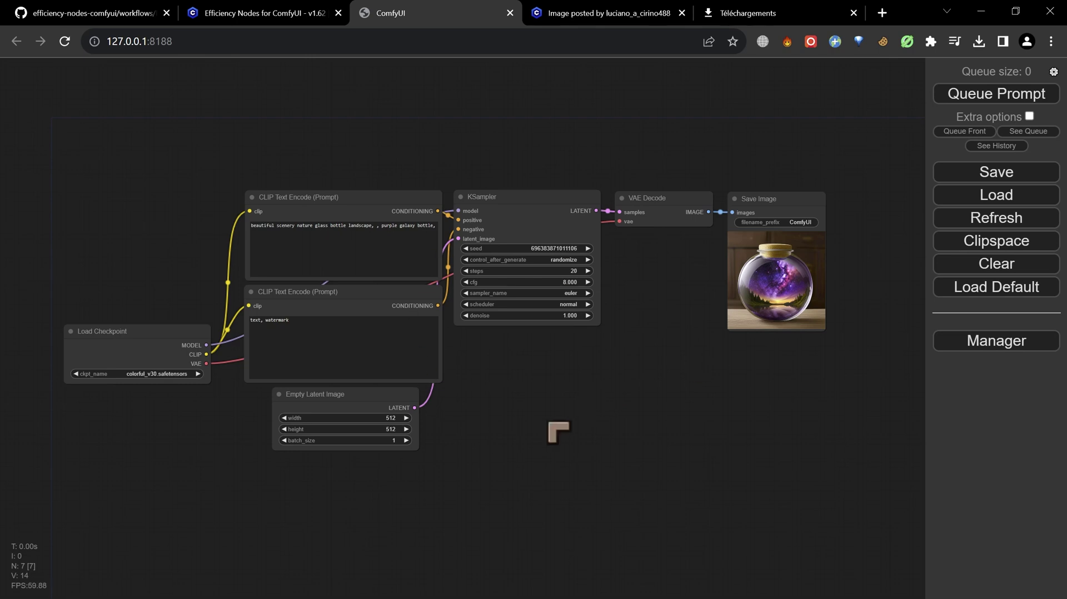
scroll(639, 389, up, 3)
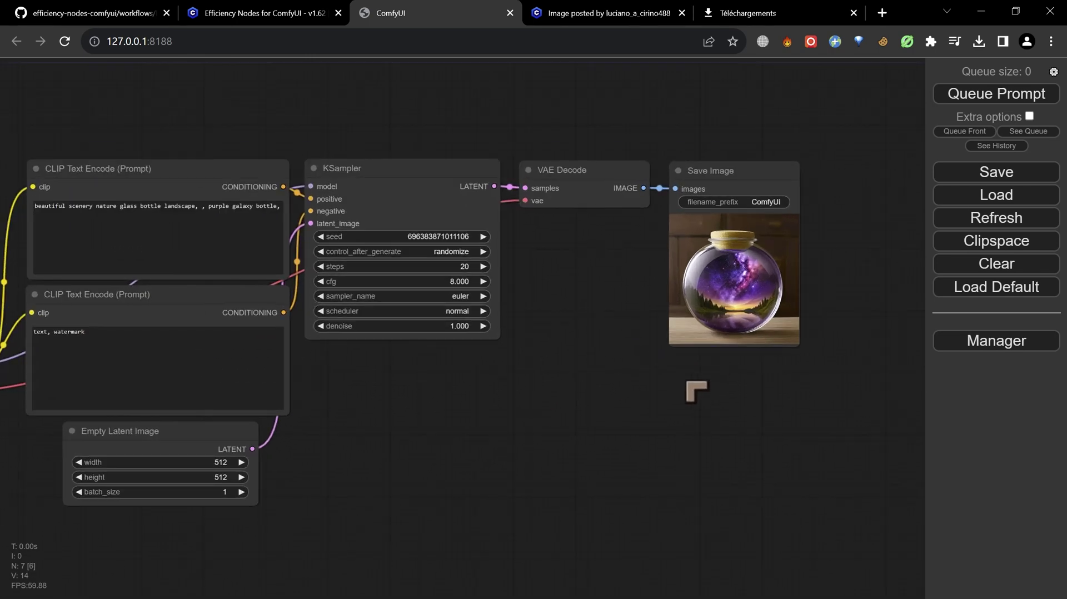
scroll(694, 389, down, 3)
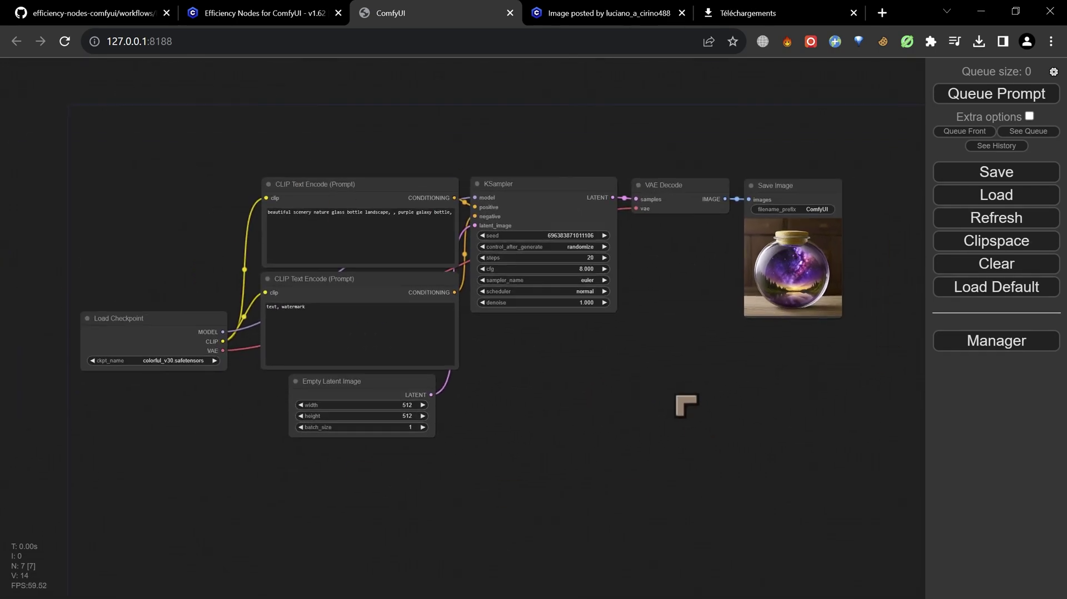
drag(686, 405, 679, 434)
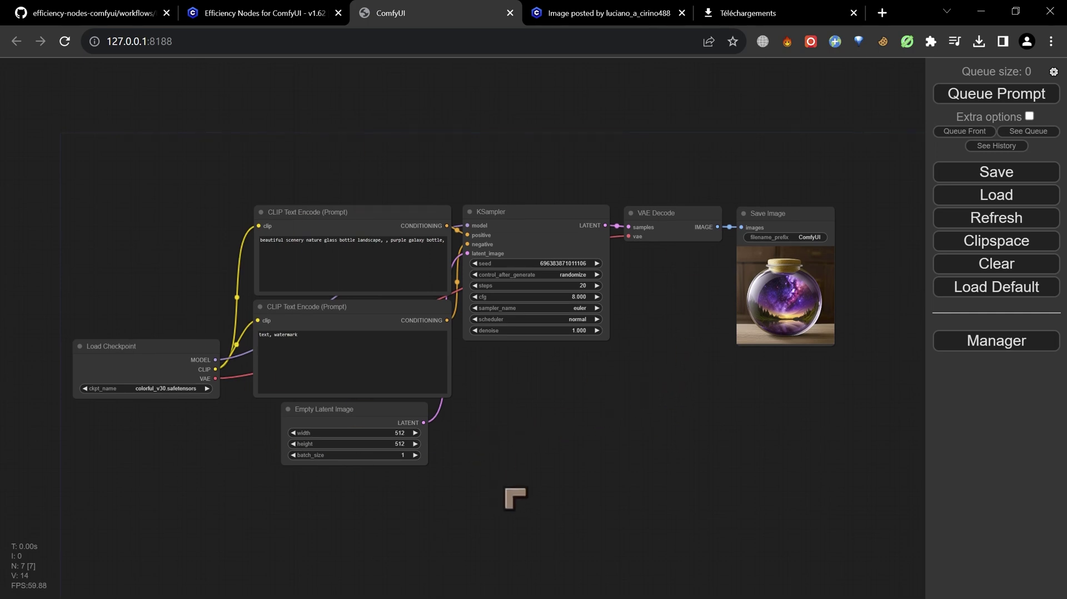
click(952, 265)
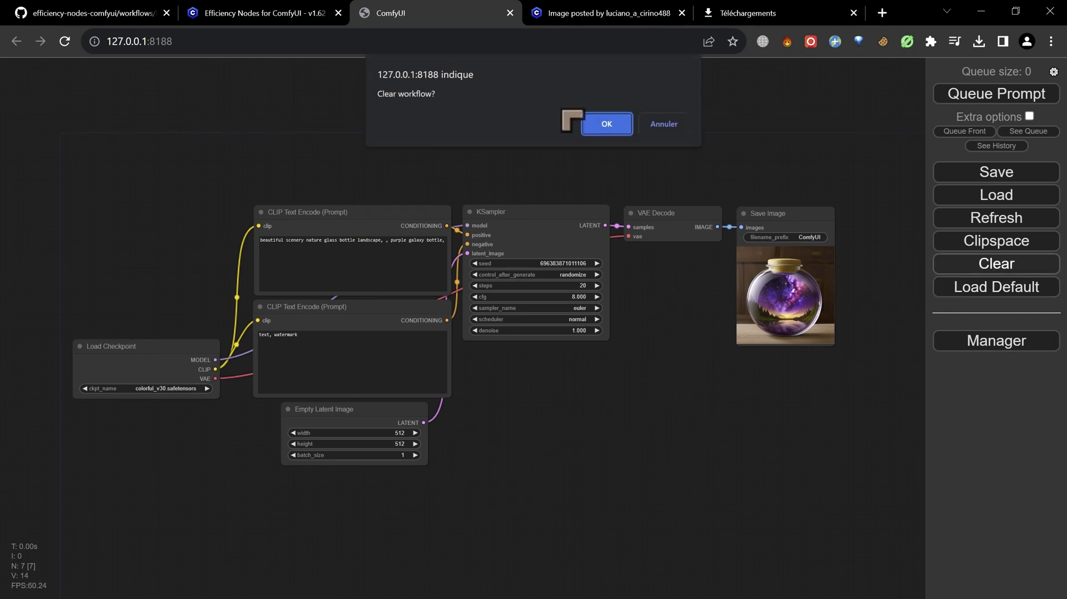
click(605, 122)
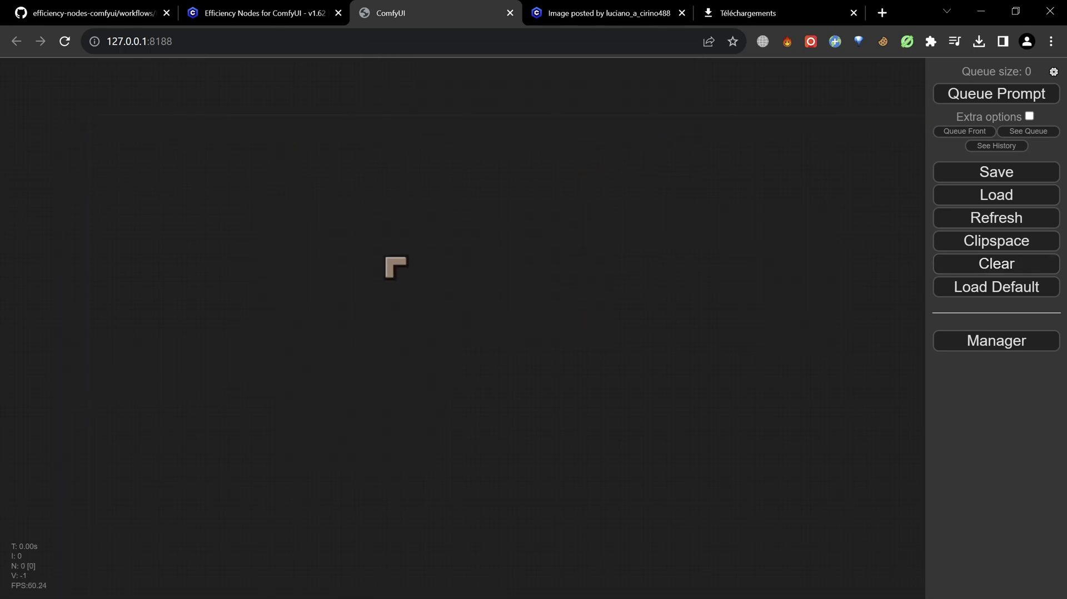
Step: Switch to the GitHub tab and scroll through the HiRes Fix (overview).png workflow image
click(106, 17)
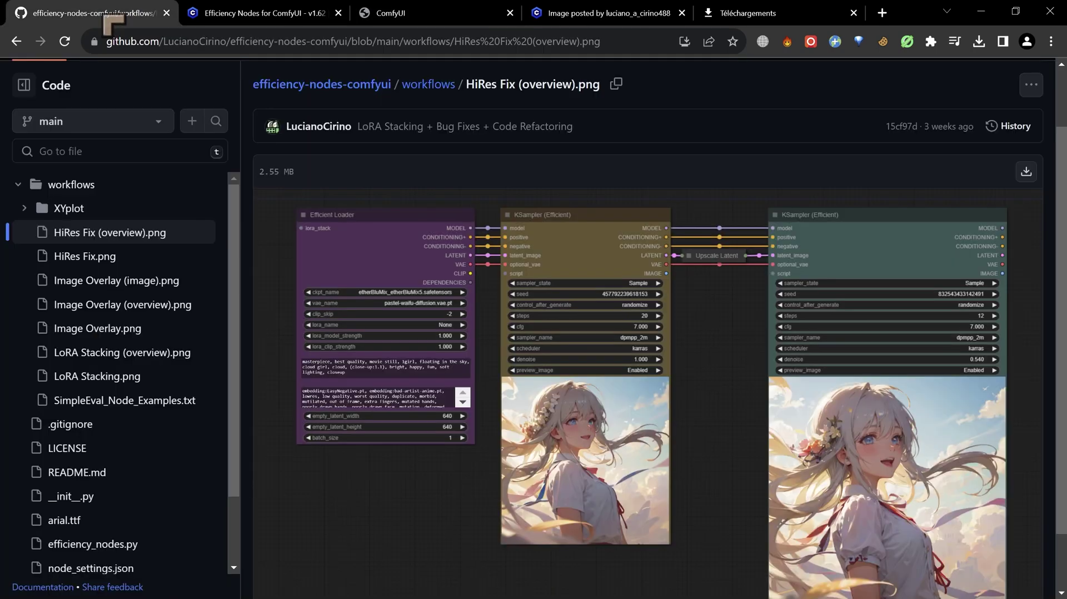
scroll(400, 199, up, 2)
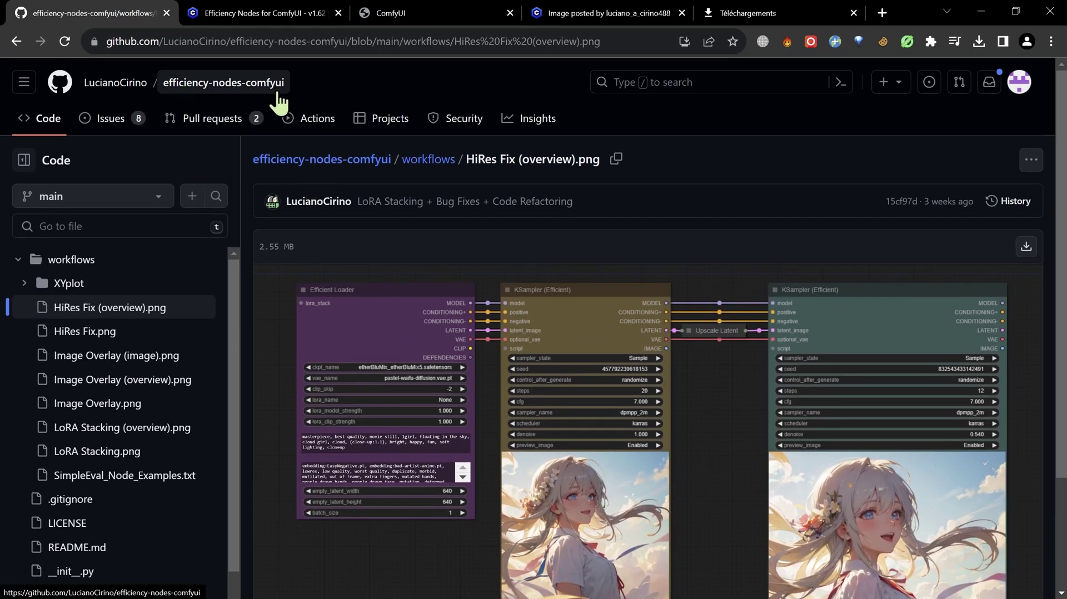
mouse_move(127, 93)
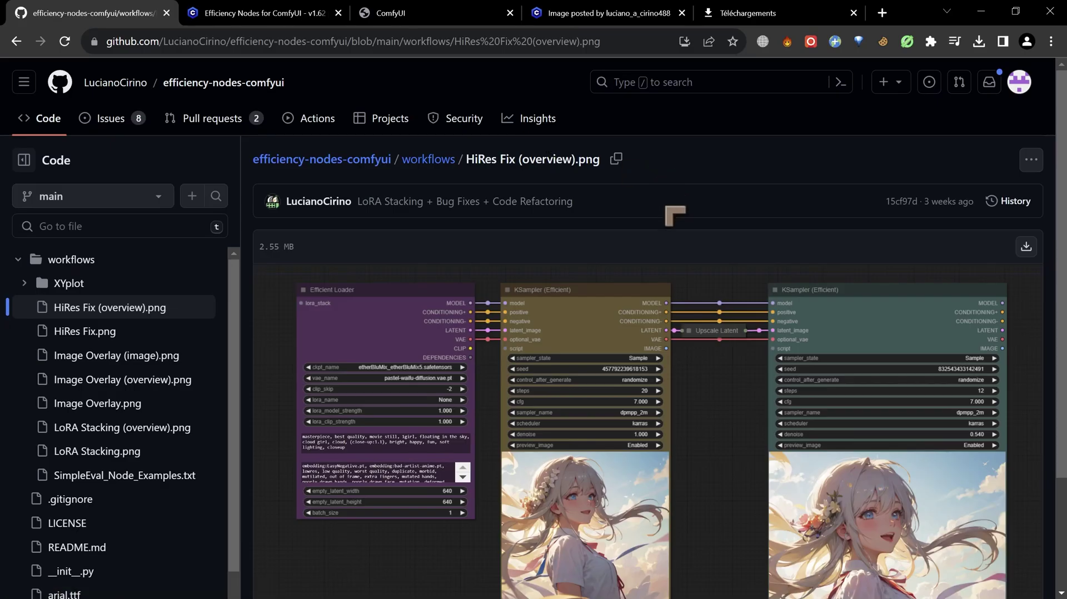
scroll(684, 261, down, 1)
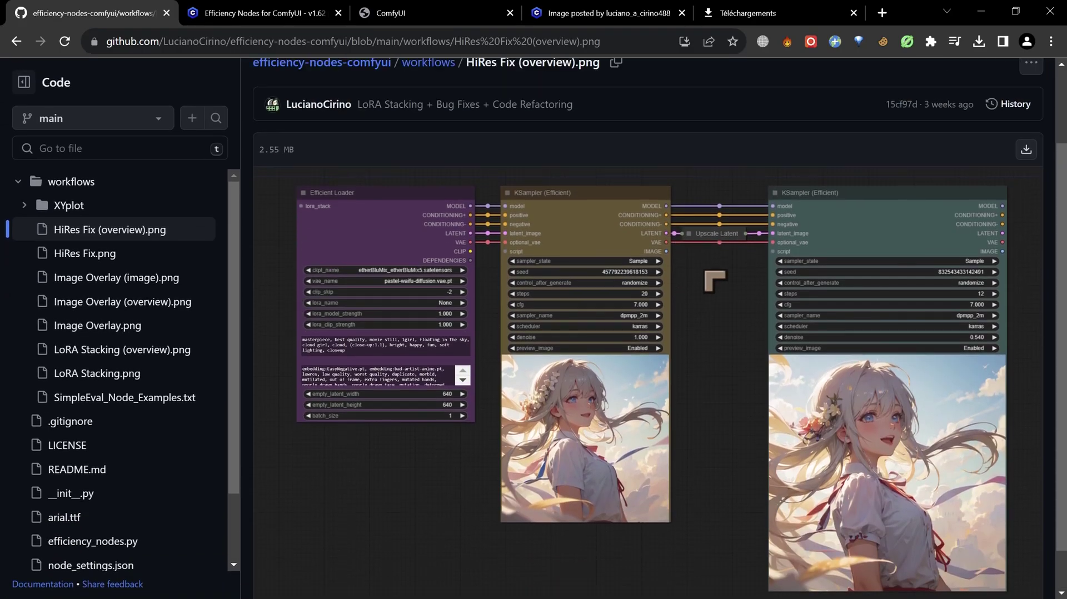
scroll(713, 281, up, 1)
scroll(630, 321, down, 1)
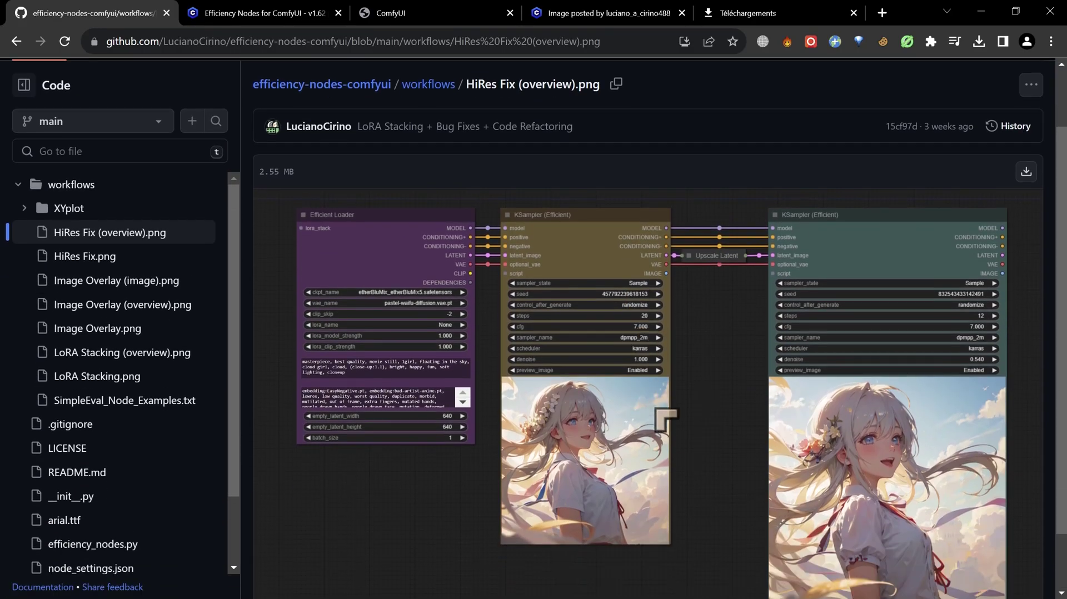
scroll(665, 418, down, 1)
scroll(660, 415, up, 1)
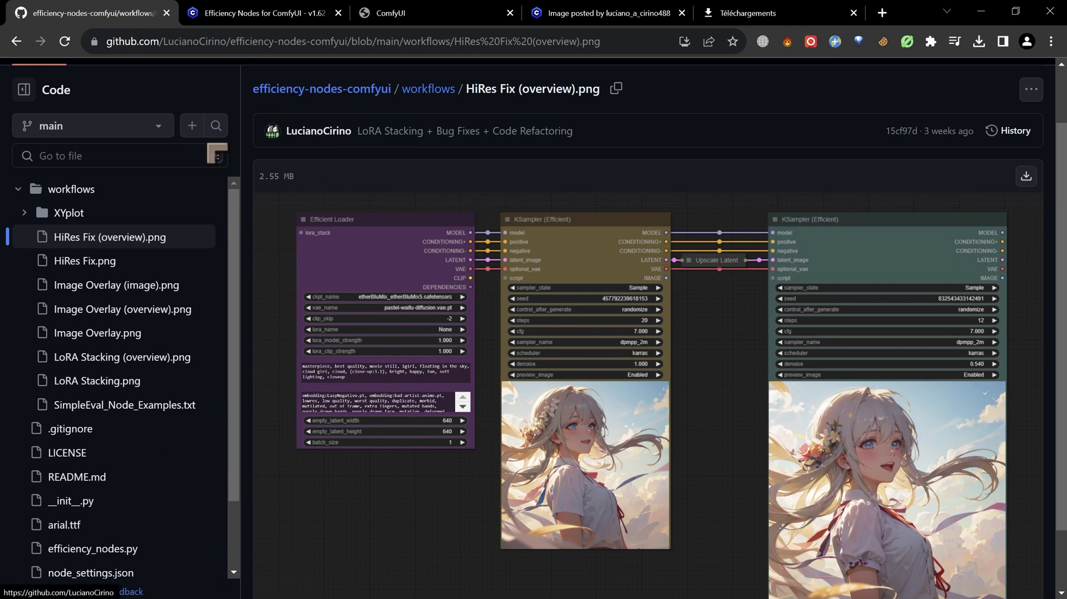
scroll(127, 162, up, 2)
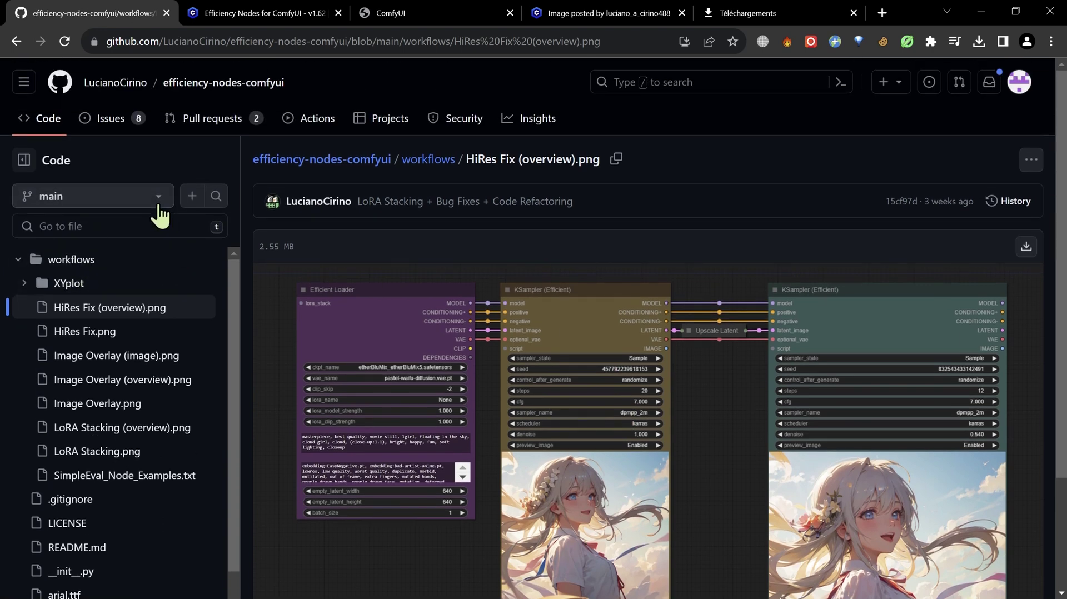
Step: Go to the efficiency-nodes-comfyui repository page and scroll its README down to the Install section
click(307, 160)
scroll(423, 239, down, 8)
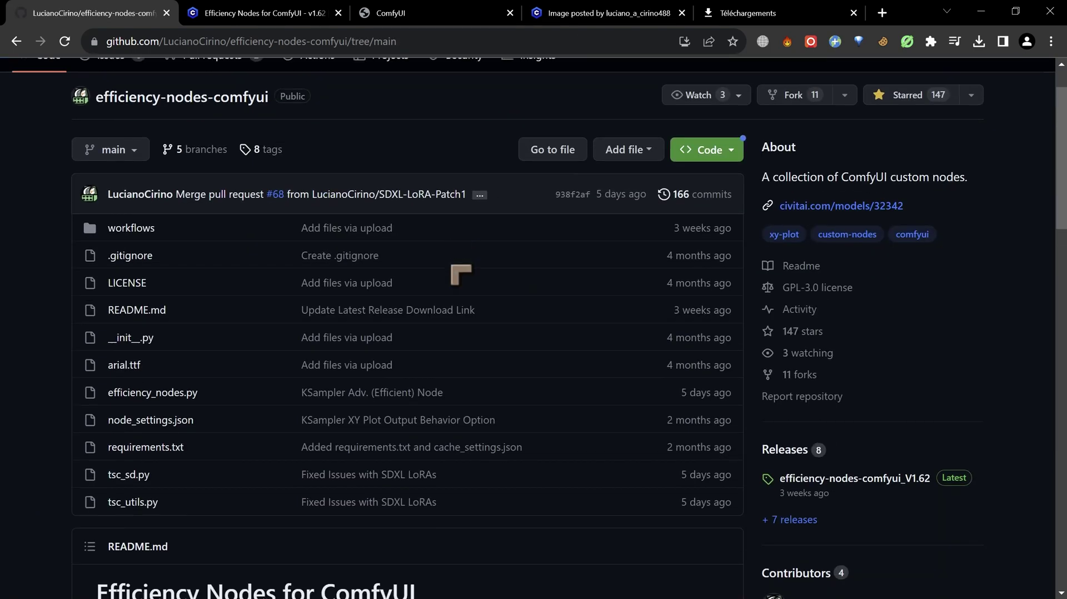
scroll(346, 245, down, 3)
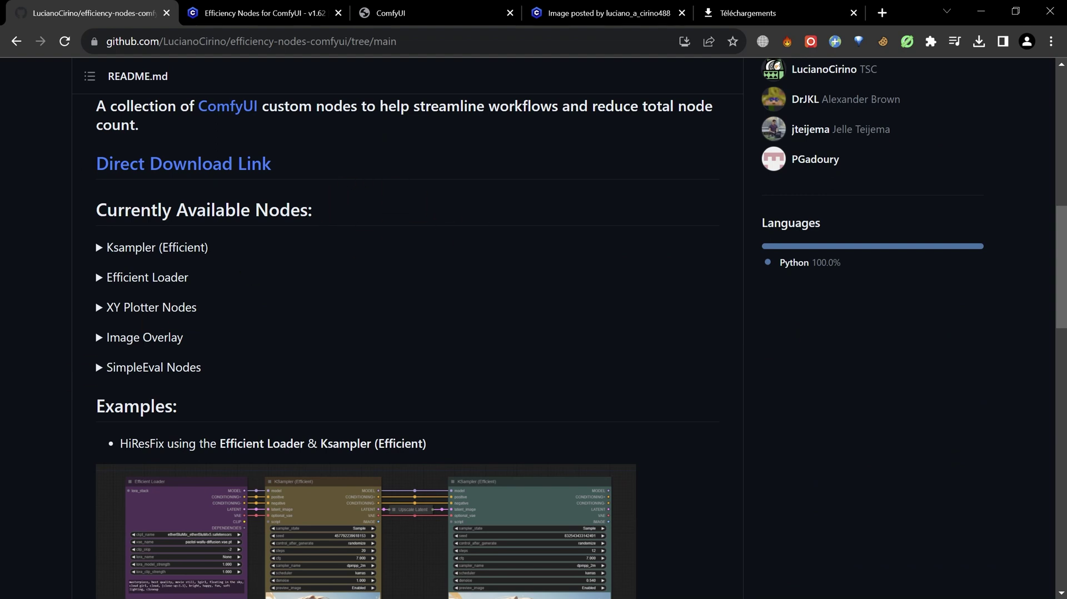
scroll(639, 384, down, 15)
scroll(648, 381, down, 3)
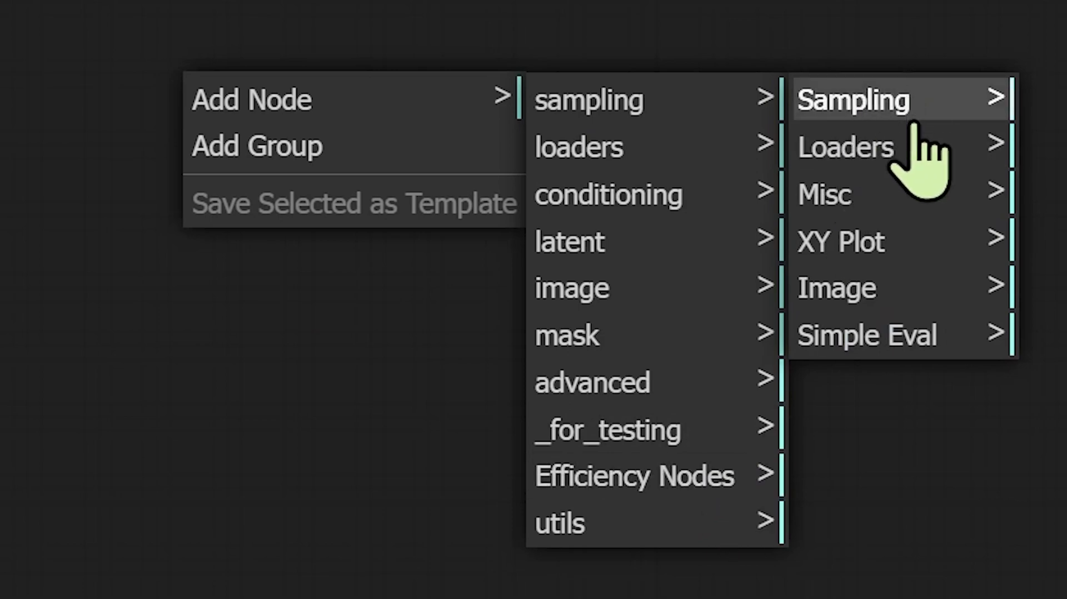
Step: Add an Efficient Loader from Efficiency Nodes > Loaders and choose dreamshaper_7.safetensors as checkpoint
click(981, 149)
click(1048, 100)
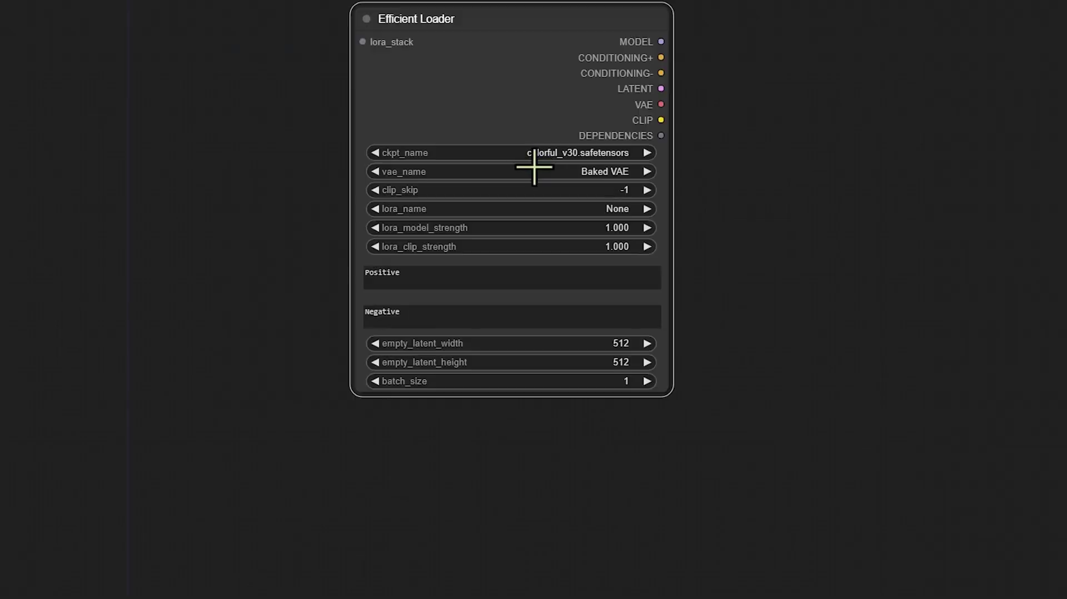
click(331, 268)
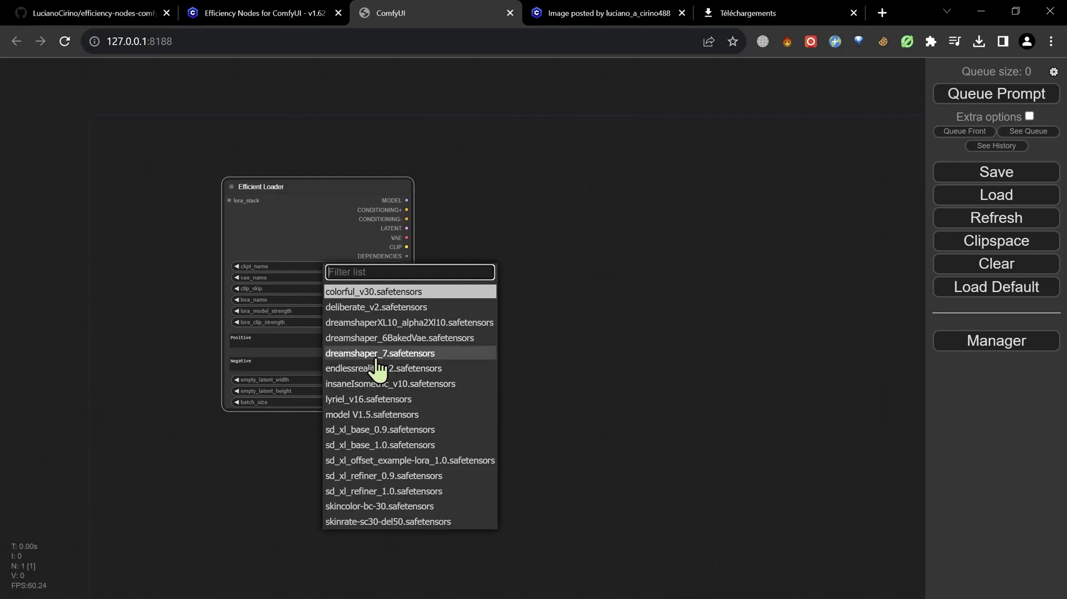
click(378, 355)
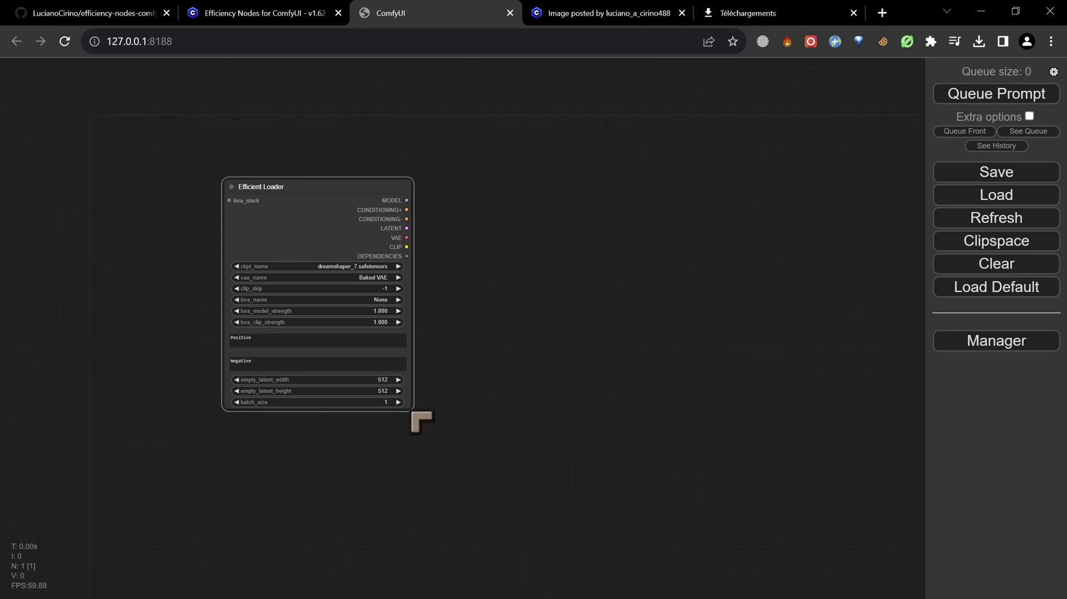
scroll(483, 317, up, 6)
Step: Change the loader's checkpoint to dreamshaper_6BakedVae.safetensors and shift the node left
drag(484, 314, 620, 347)
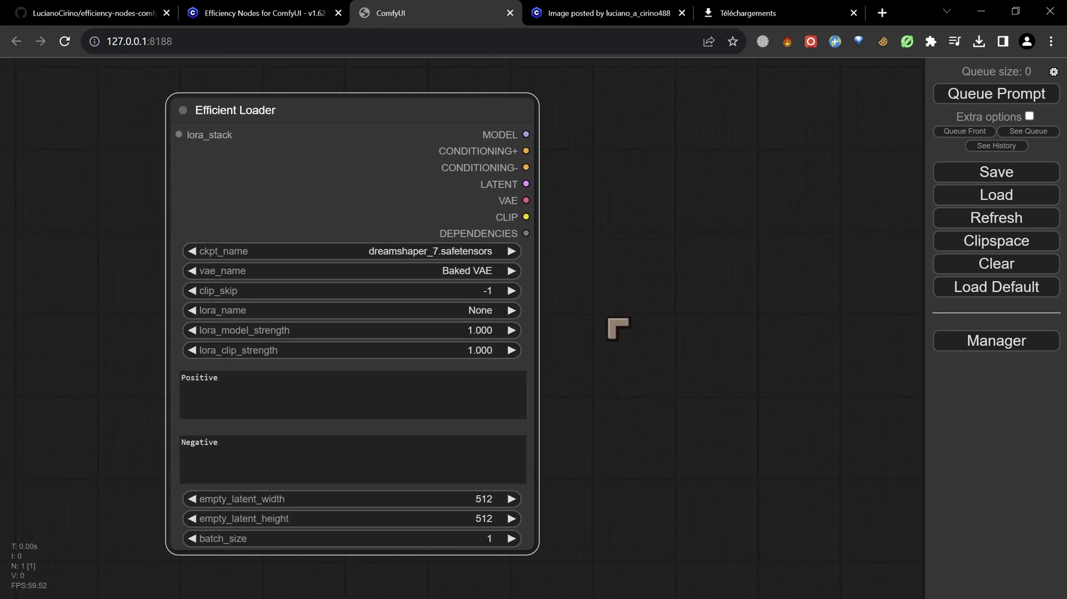
click(420, 250)
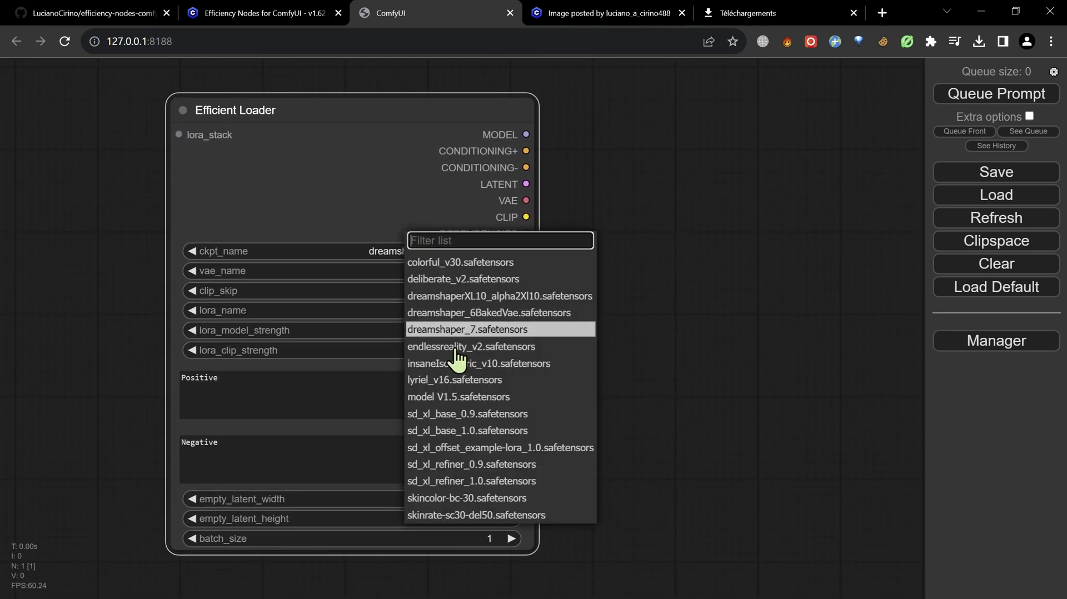
click(484, 313)
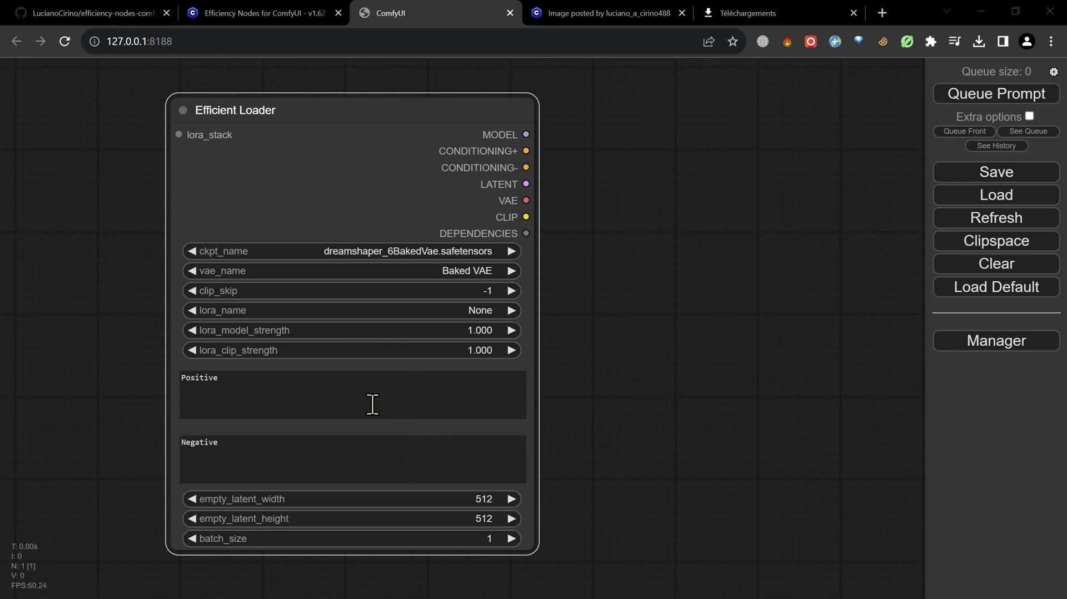
click(344, 387)
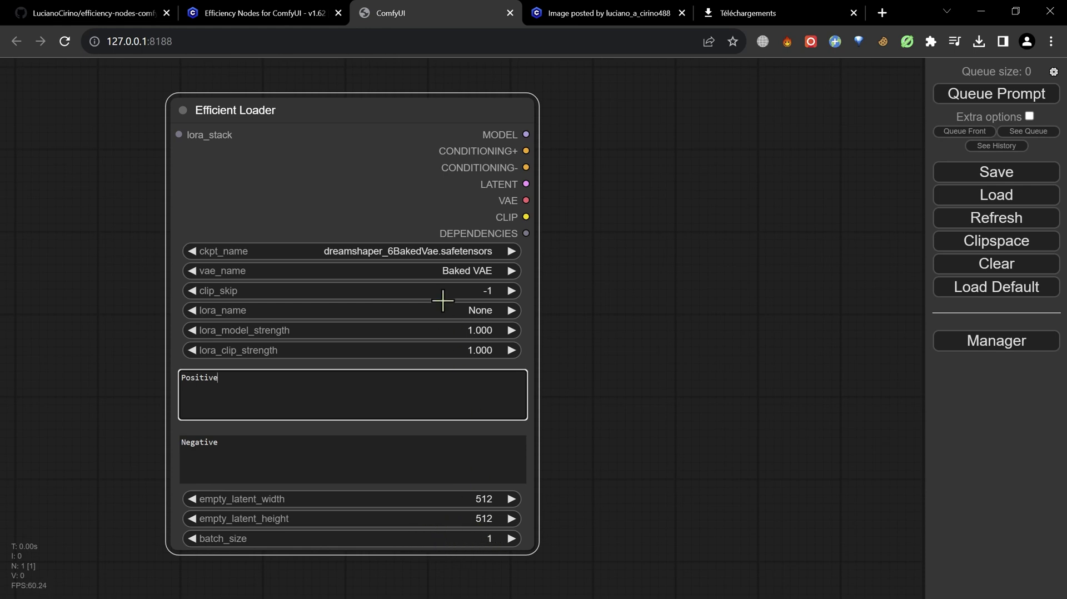
drag(404, 161, 323, 152)
Step: Add a KSampler (Efficient) node from Efficiency Nodes > Sampling and place it beside the loader
right_click(513, 177)
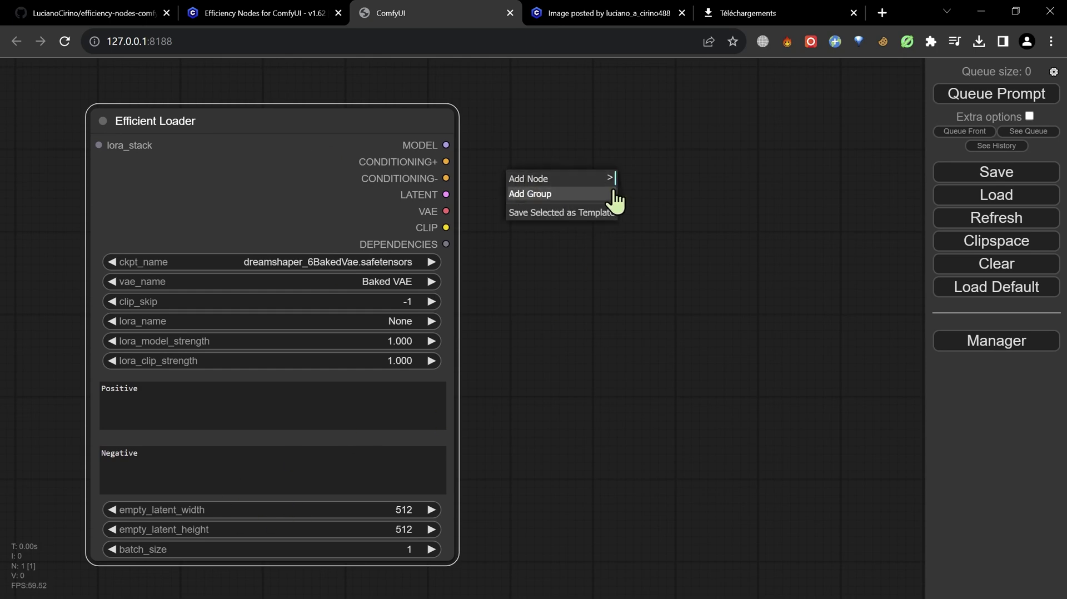
click(542, 179)
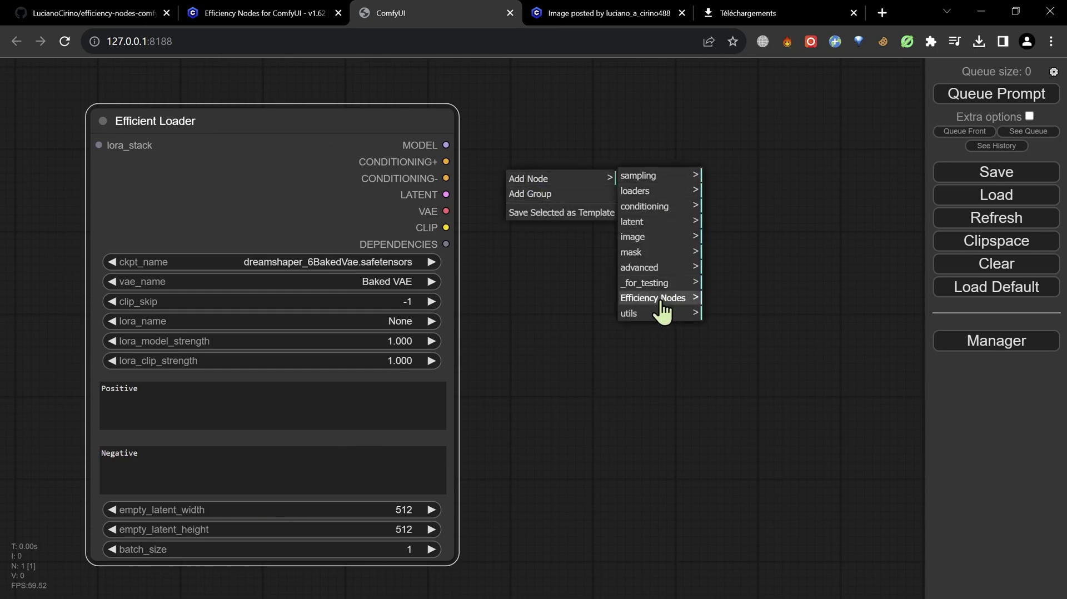
click(688, 299)
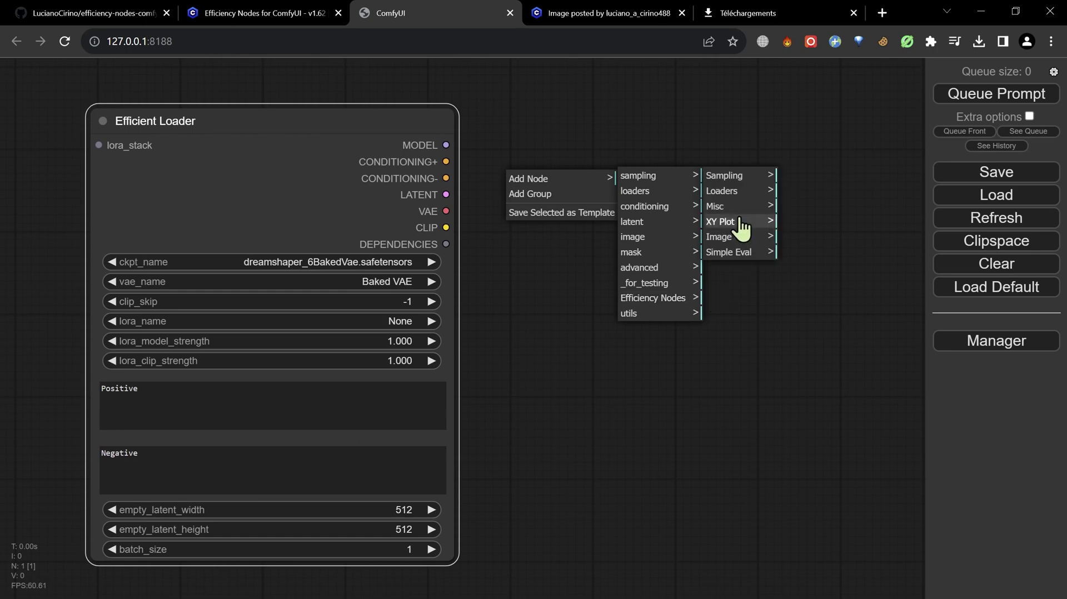
click(735, 175)
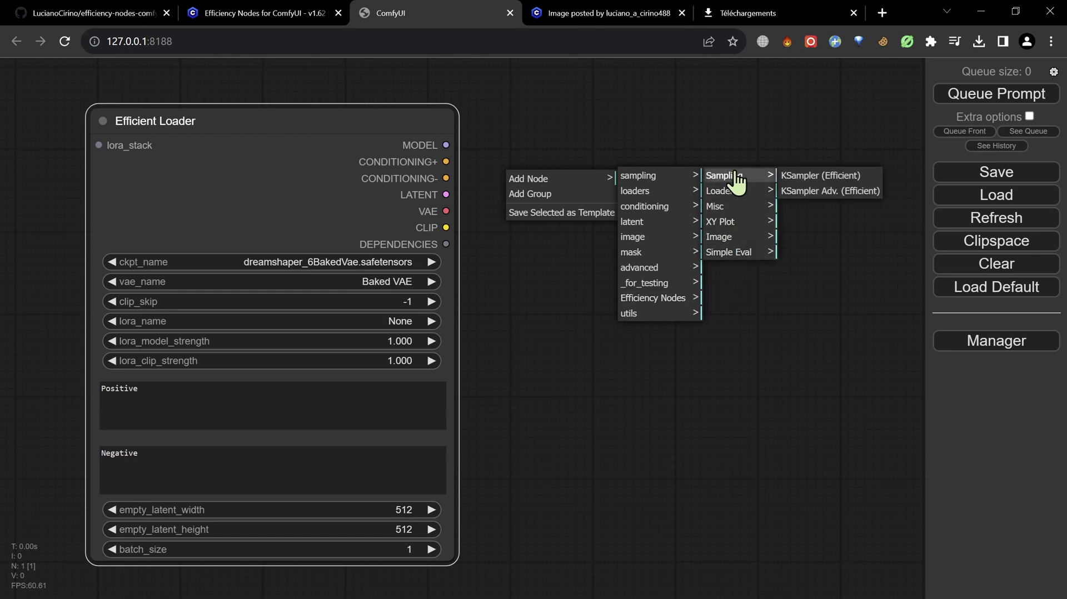
click(837, 176)
drag(688, 174, 676, 125)
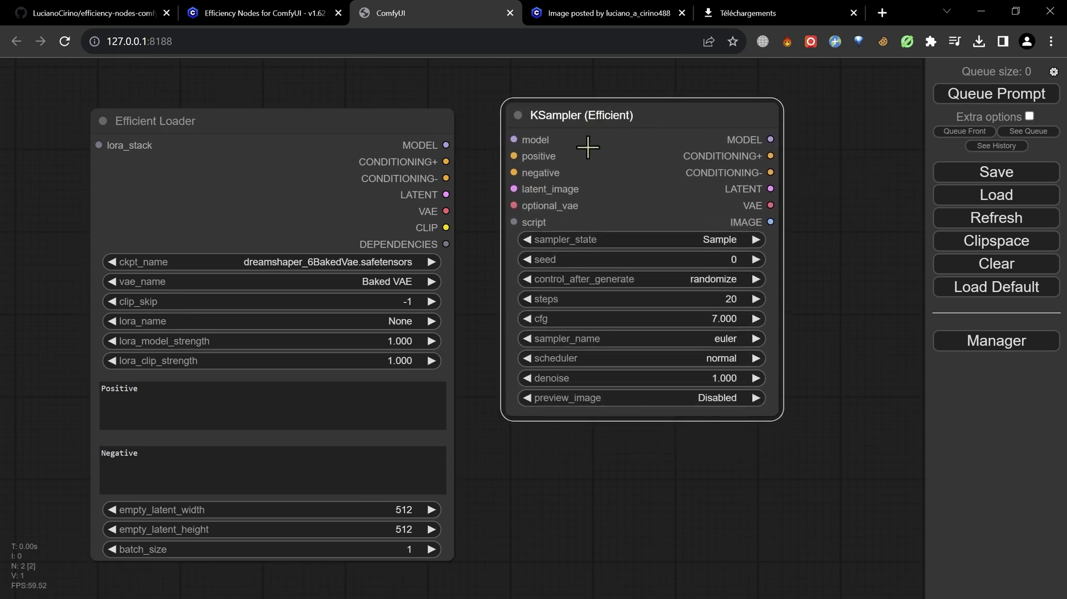
drag(586, 106, 563, 119)
Step: Wire the loader's MODEL, CONDITIONING+, CONDITIONING-, LATENT and VAE into the matching sampler inputs
drag(503, 147, 473, 140)
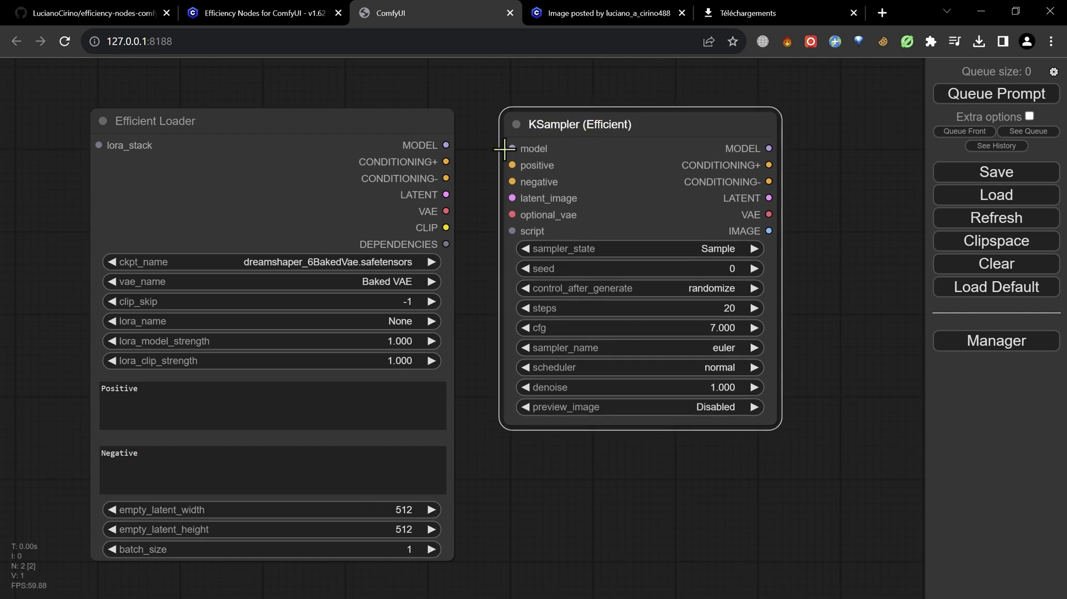
drag(434, 98, 499, 107)
drag(390, 129, 498, 135)
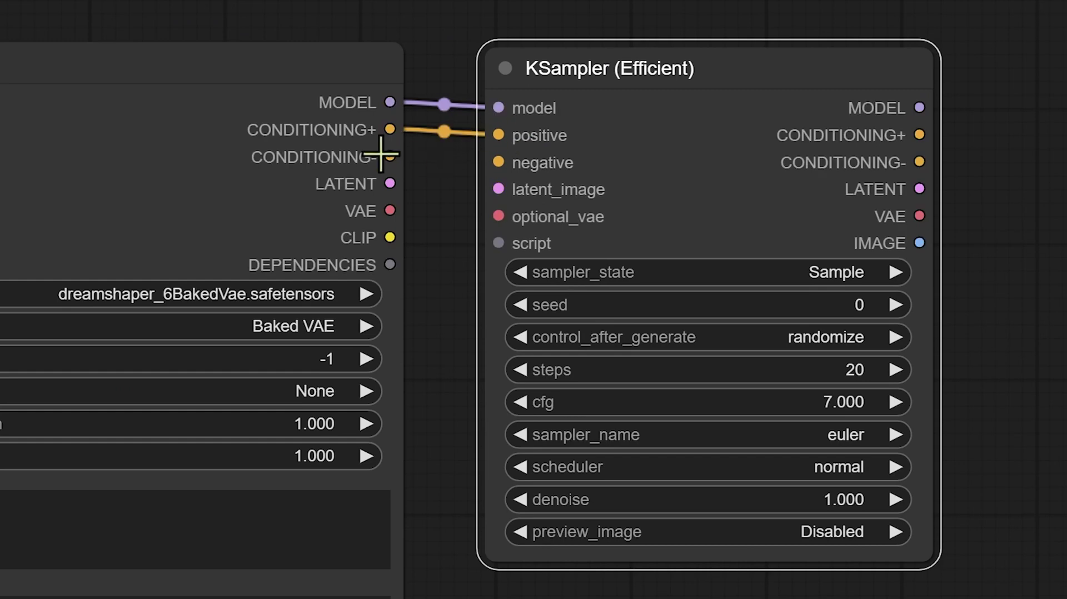
drag(390, 157, 489, 162)
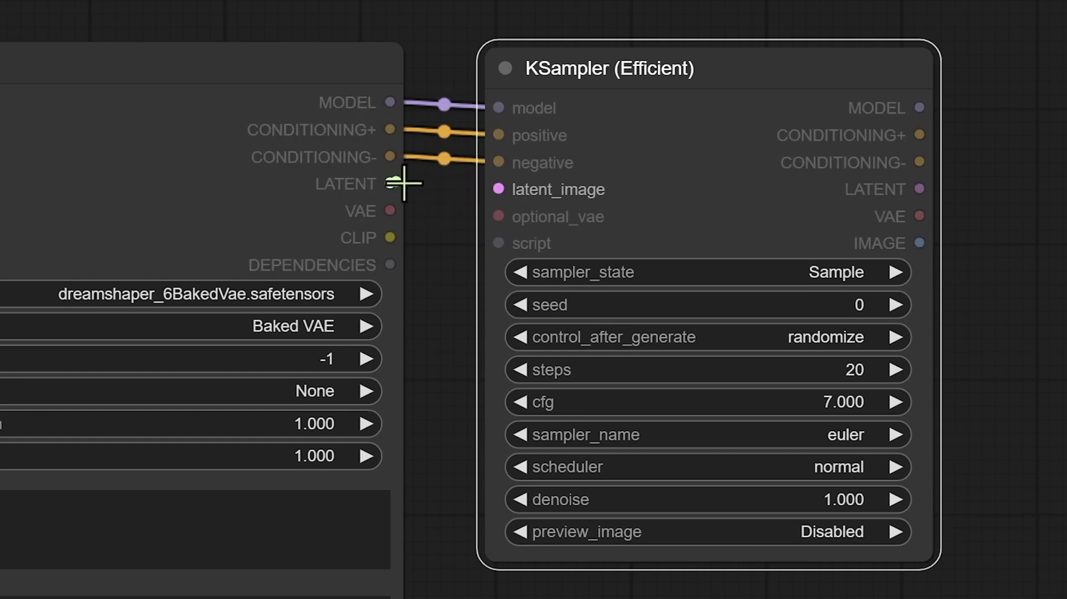
drag(430, 183, 498, 188)
drag(391, 210, 499, 216)
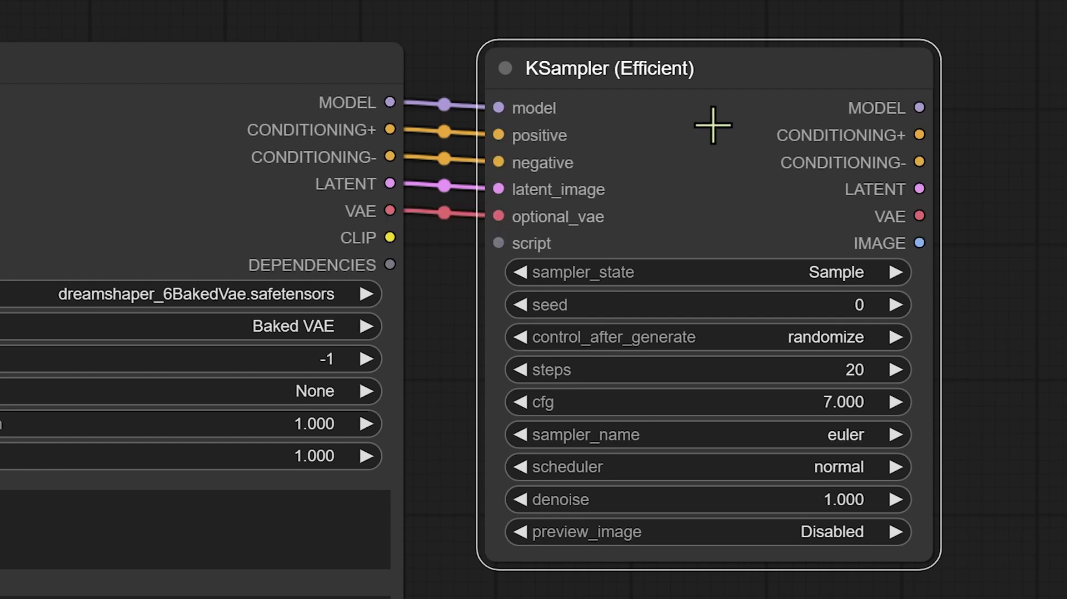
drag(713, 125, 657, 116)
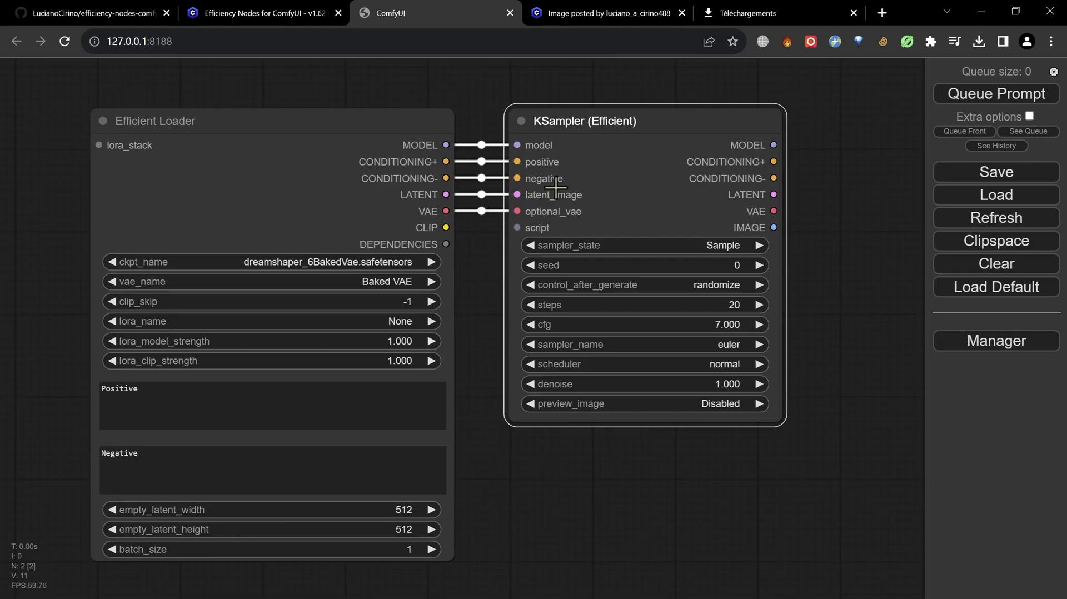
Step: Drag the KSampler (Efficient) further right of the loader and set preview_image to Enabled
scroll(556, 189, down, 5)
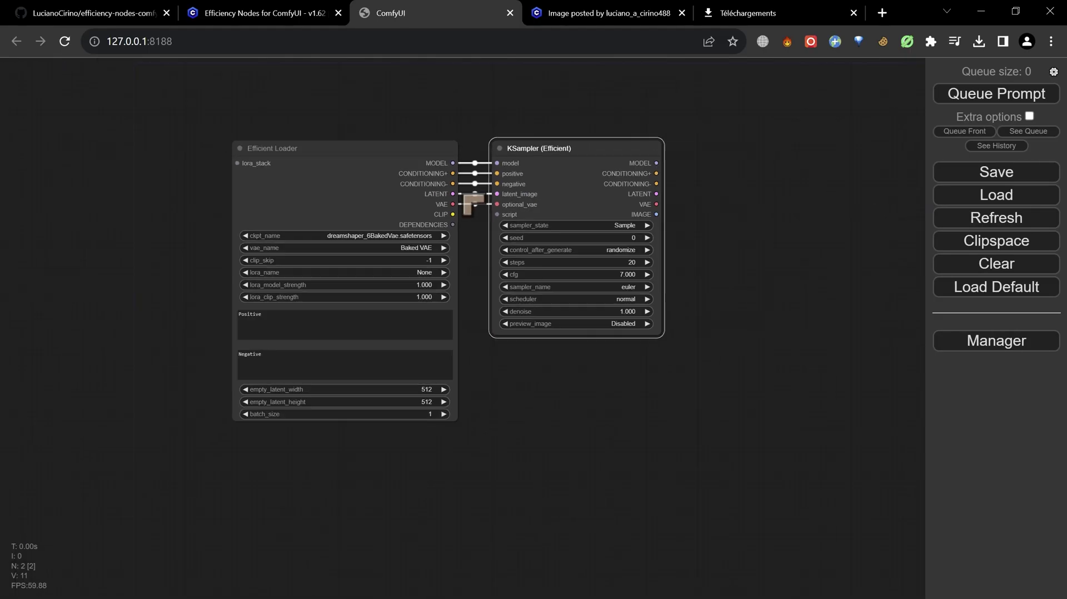
drag(534, 150, 621, 152)
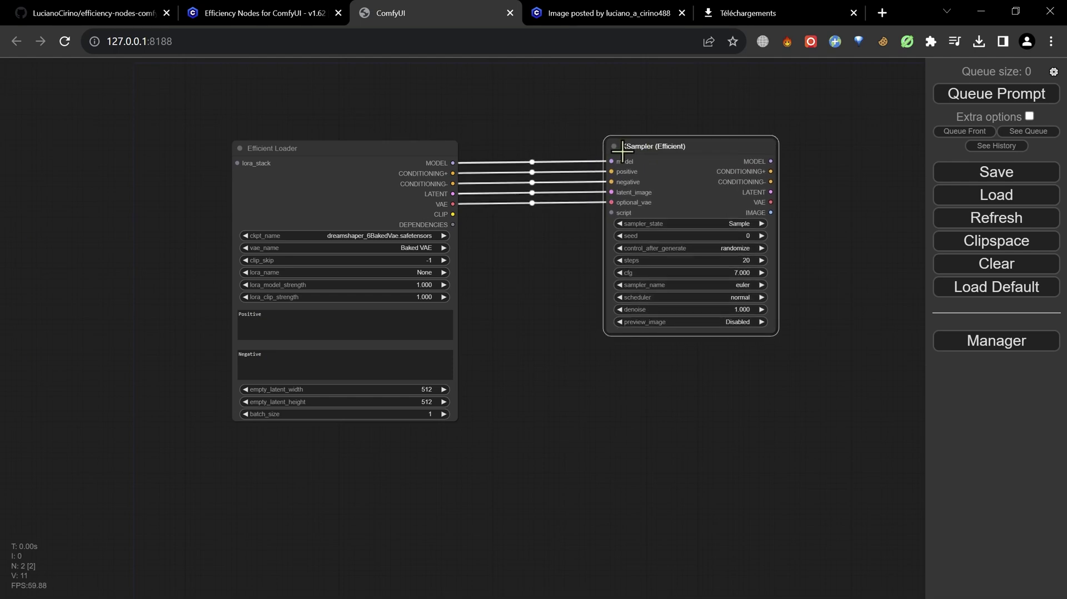
click(703, 327)
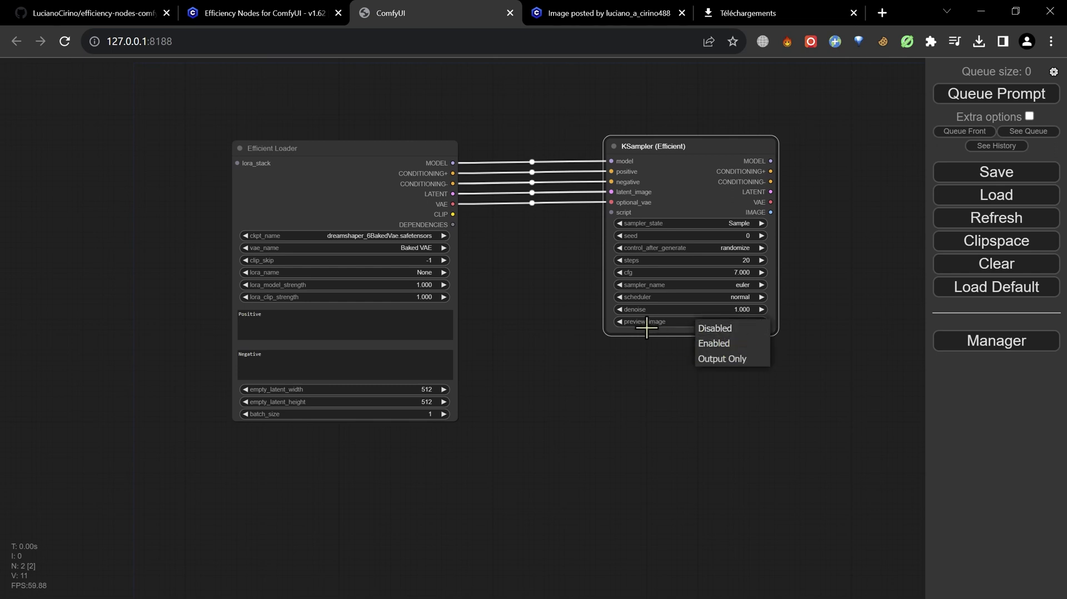
click(716, 343)
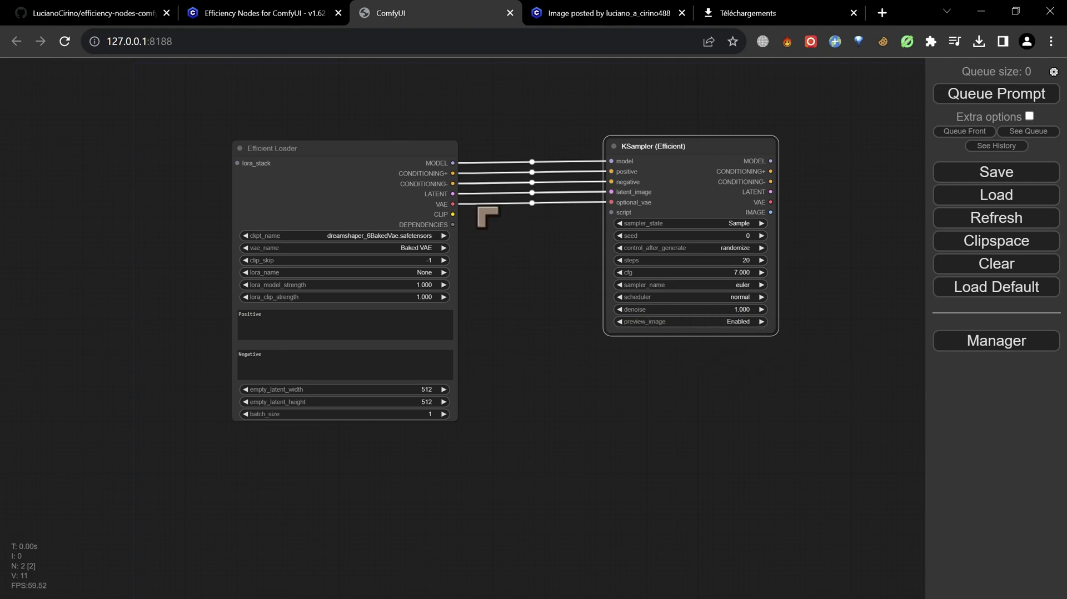
Step: Nudge the loader left and queue the colorful_v30 workflow to render the purple galaxy bottle
drag(385, 160, 372, 156)
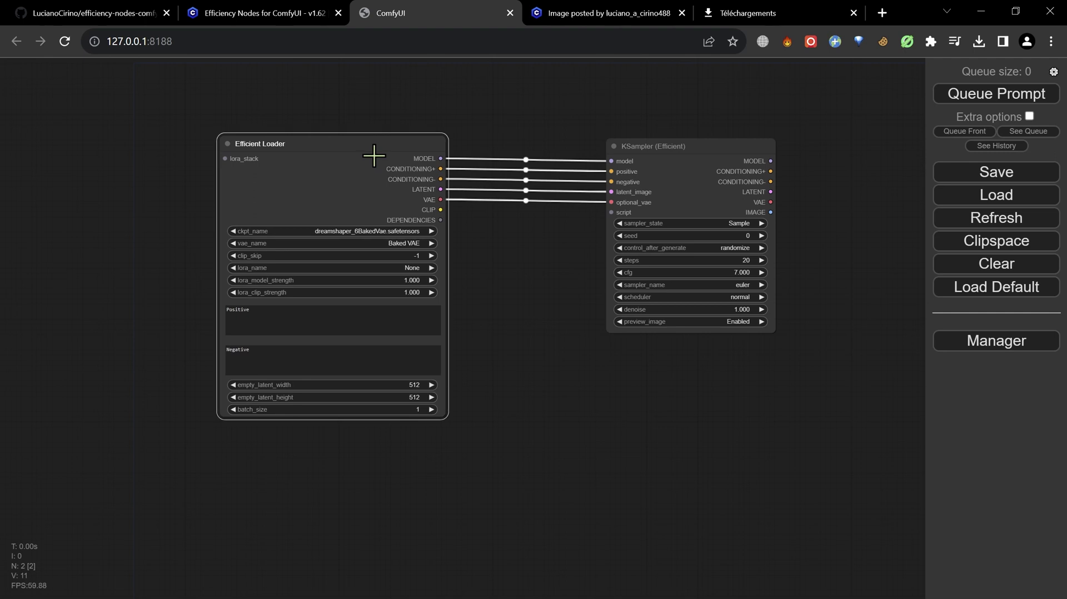
click(957, 96)
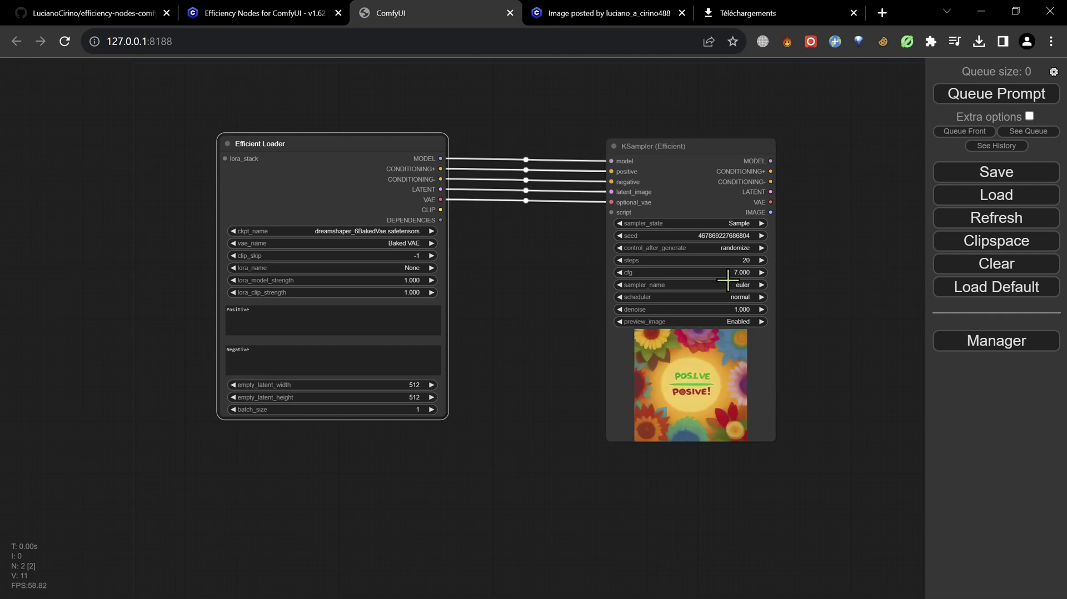
scroll(731, 409, up, 5)
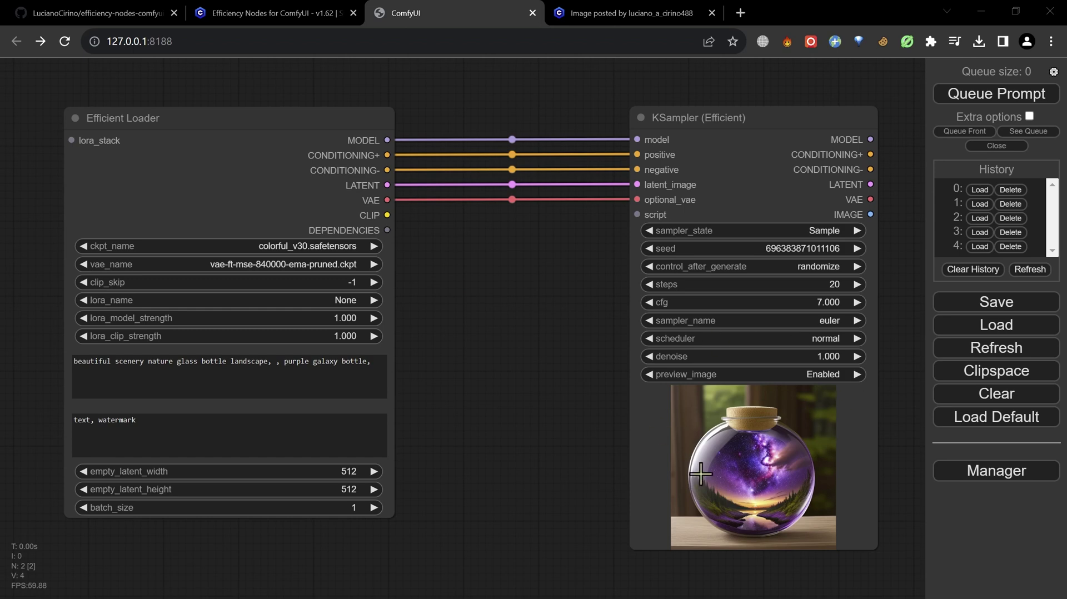
Step: Drag the KSampler (Efficient) corner outward to enlarge the galaxy-bottle preview, re-framing the nodes
drag(579, 362, 547, 295)
drag(836, 481, 811, 478)
drag(477, 350, 523, 405)
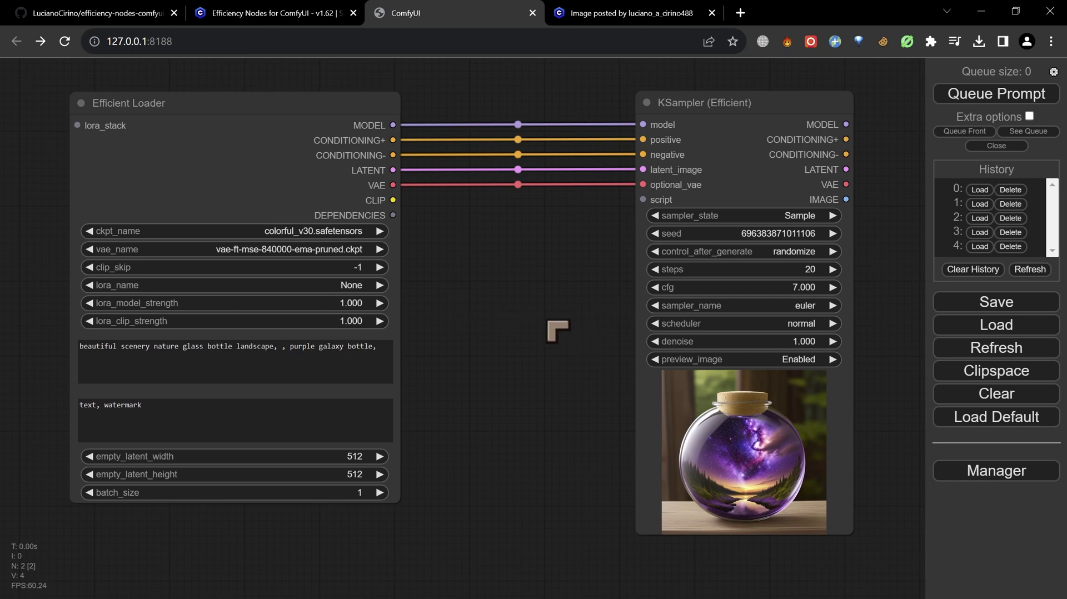
scroll(587, 399, down, 6)
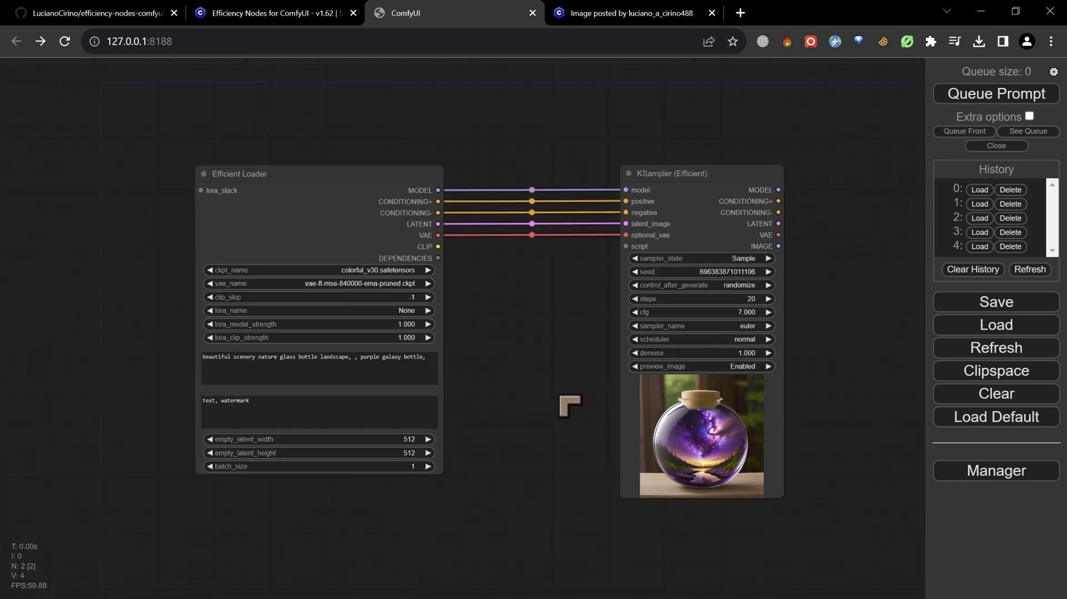
scroll(664, 254, up, 6)
drag(665, 255, 714, 184)
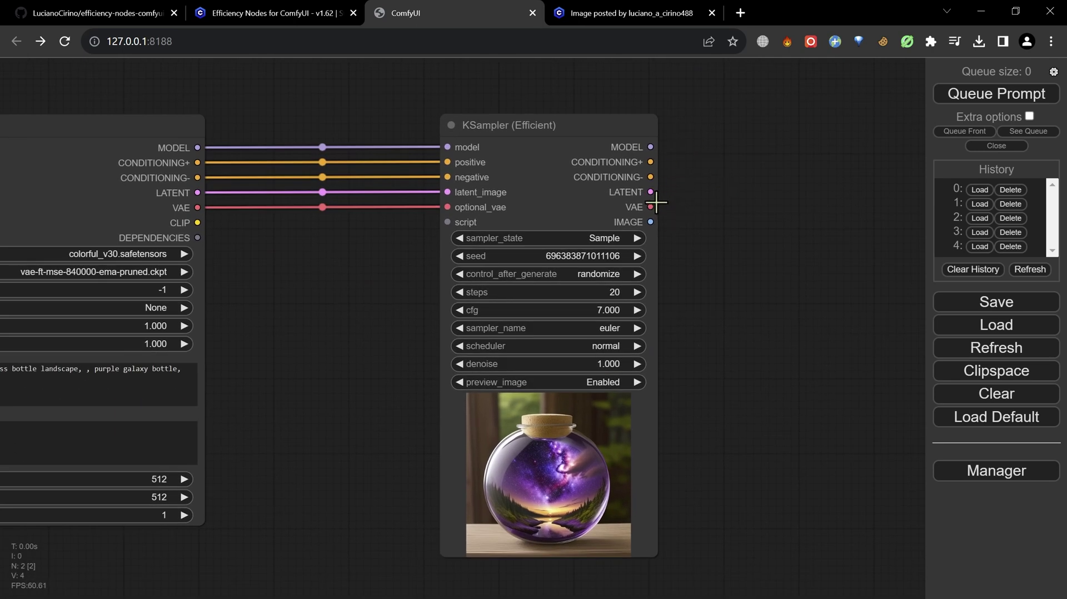
Step: Connect the sampler's IMAGE output to a new Save Image node placed beside it
drag(650, 222, 814, 220)
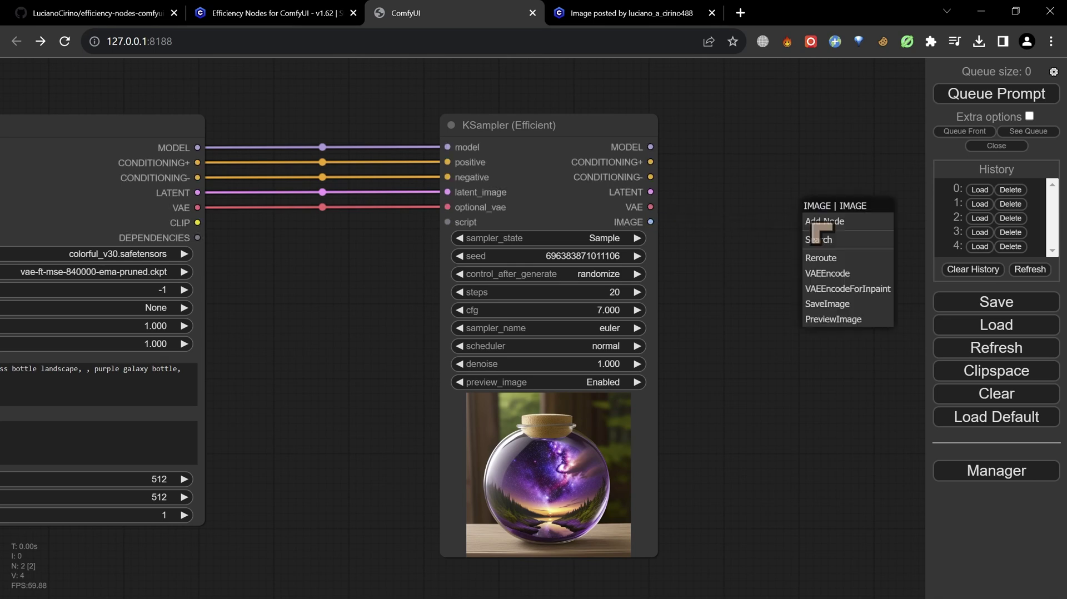
click(828, 304)
drag(850, 210, 714, 197)
Step: Leave the seed unchanged, raise cfg to 8.000 and queue the prompt to save an image
click(594, 254)
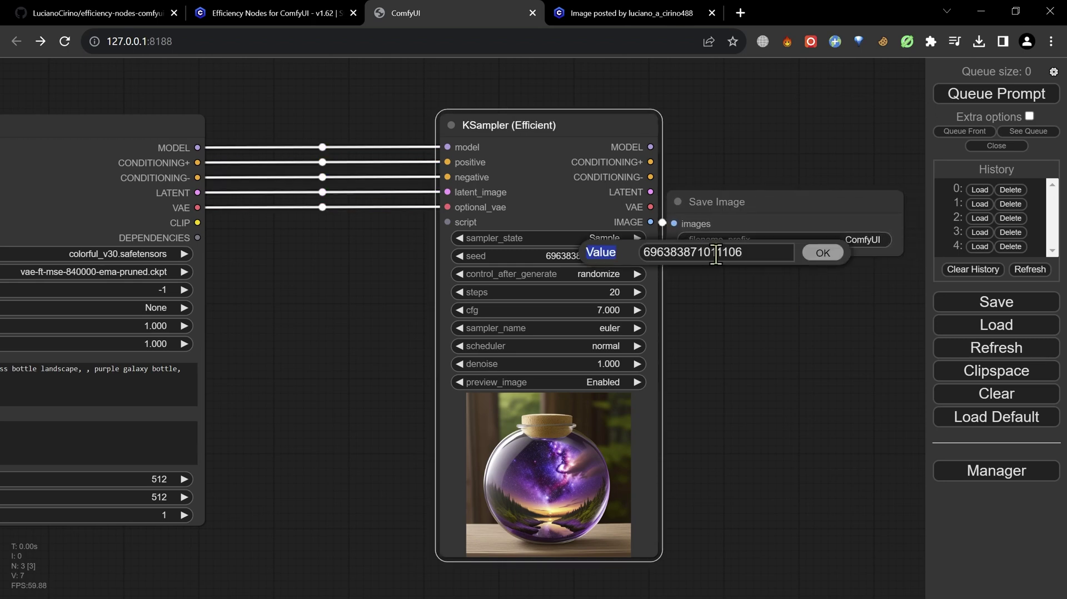
double_click(756, 253)
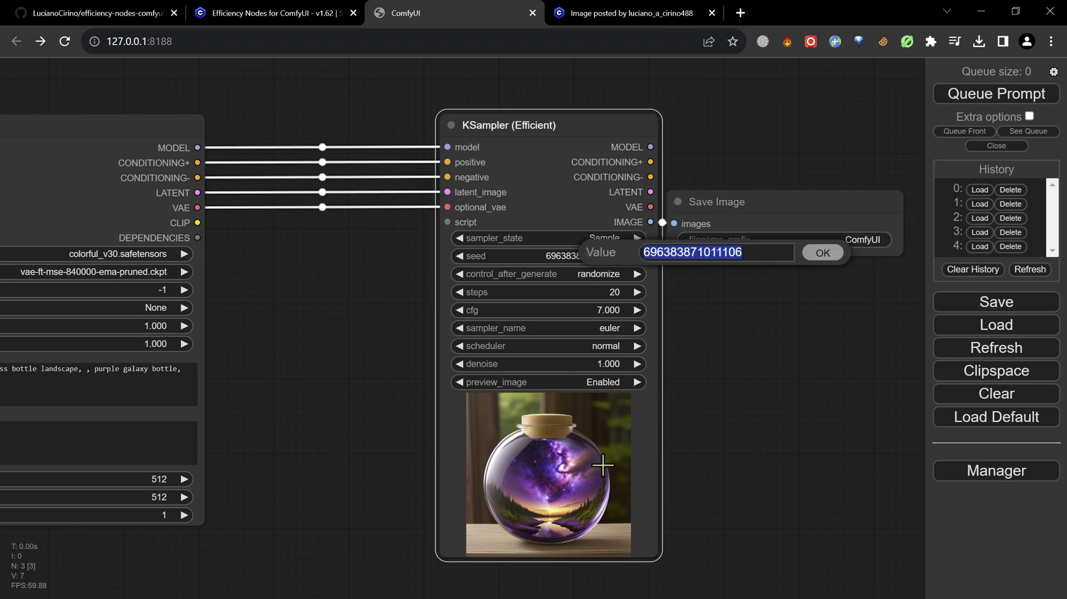
click(821, 253)
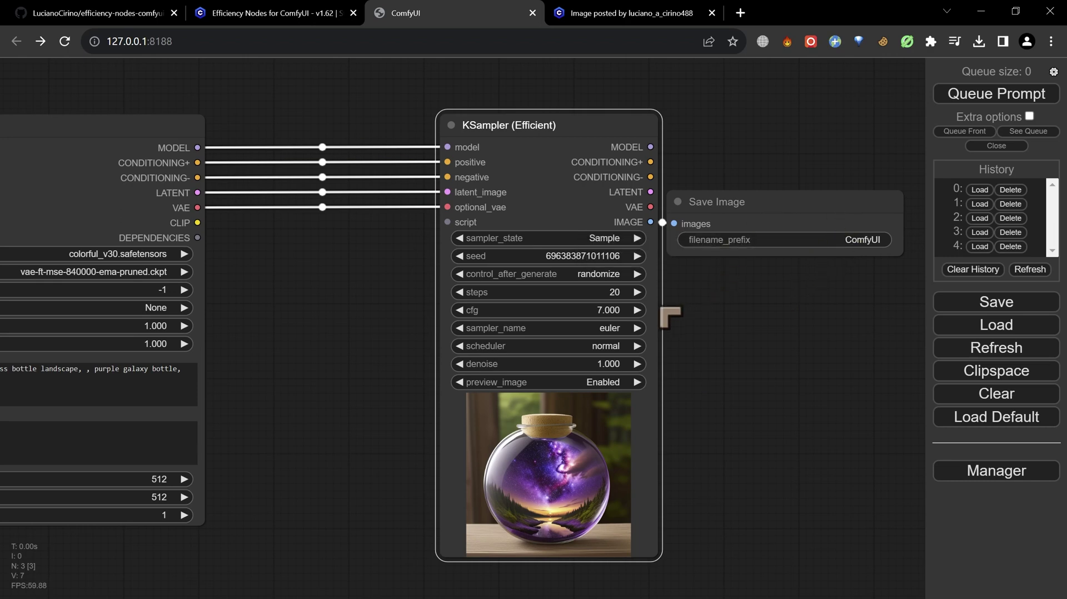
click(637, 310)
click(1007, 95)
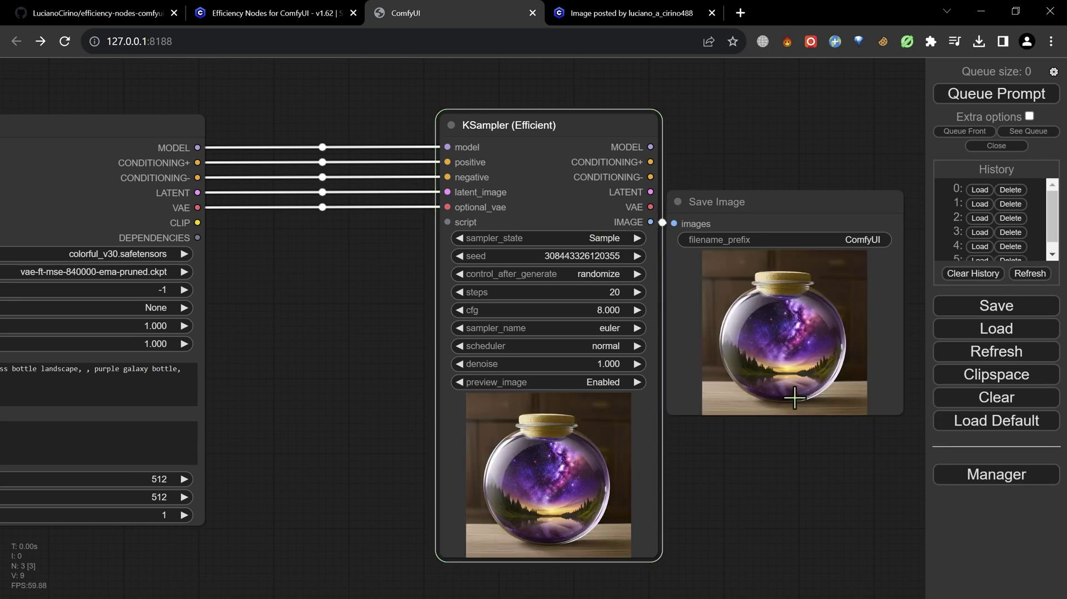
Step: Move the Save Image node up beside the sampler and keep preview_image Enabled
drag(734, 212, 732, 142)
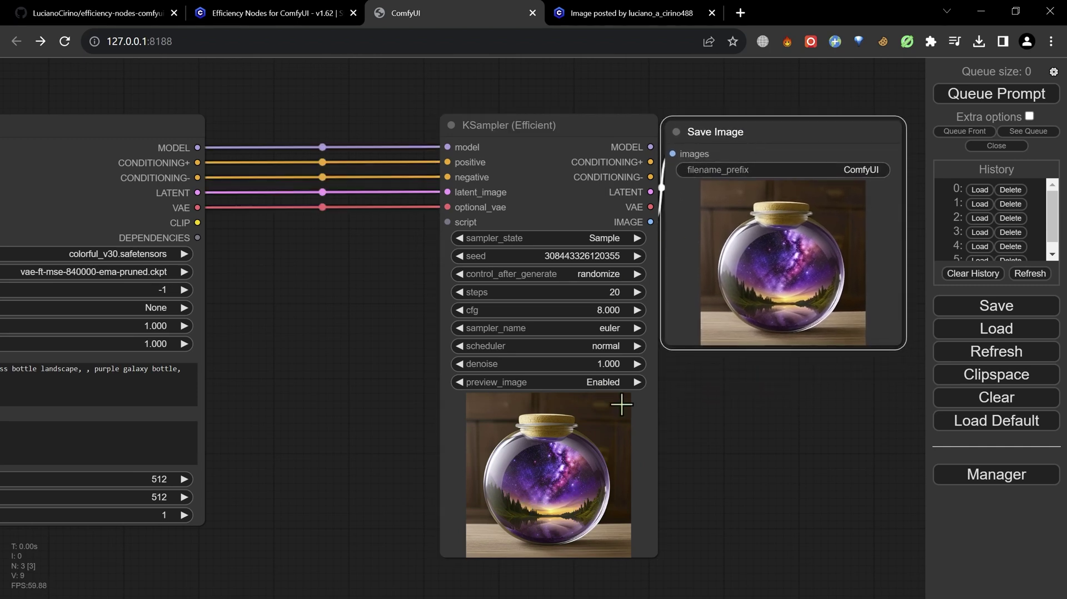
scroll(367, 324, down, 3)
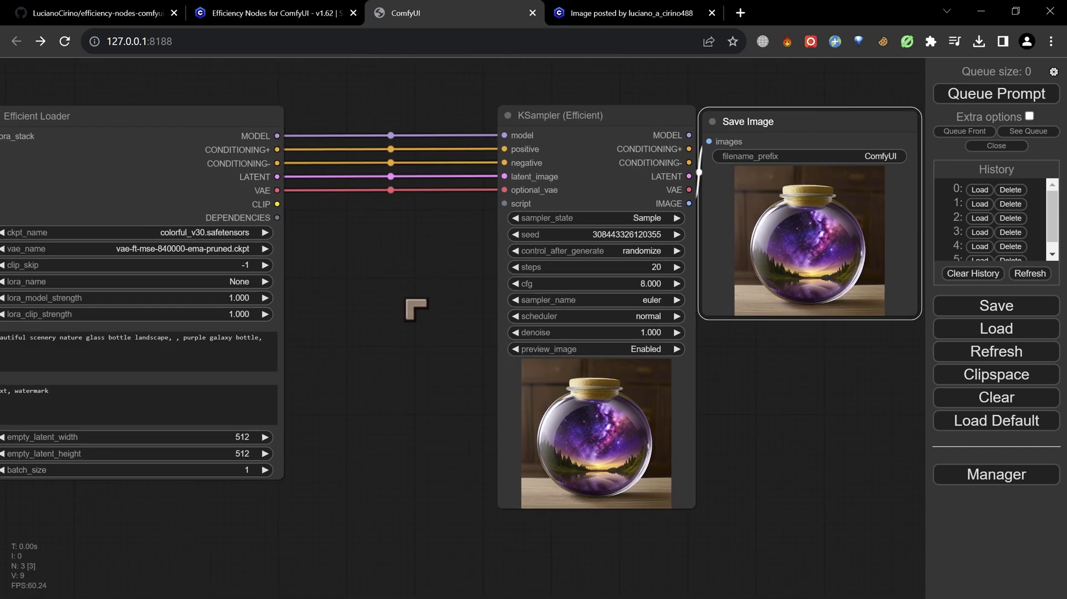
click(610, 341)
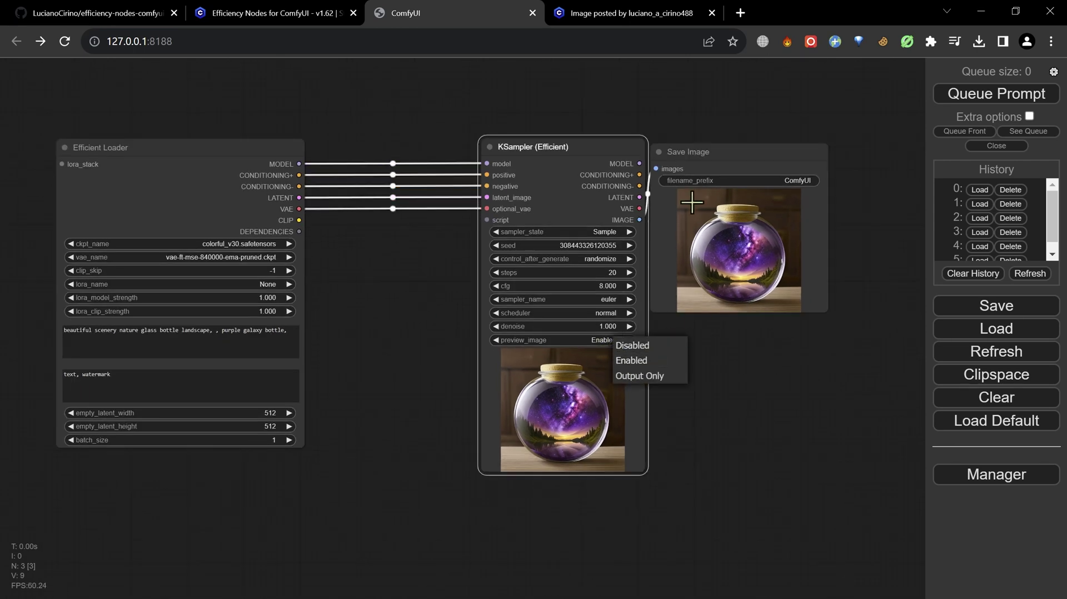
click(439, 336)
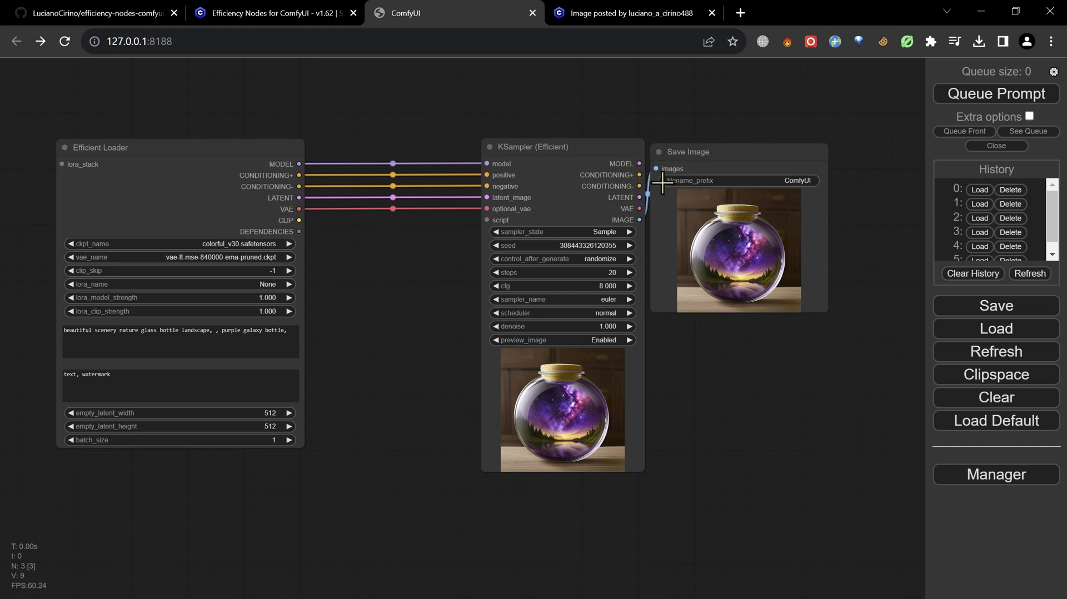
Step: Select the KSampler (Efficient) and Save Image nodes together
click(565, 418)
click(684, 193)
click(539, 422)
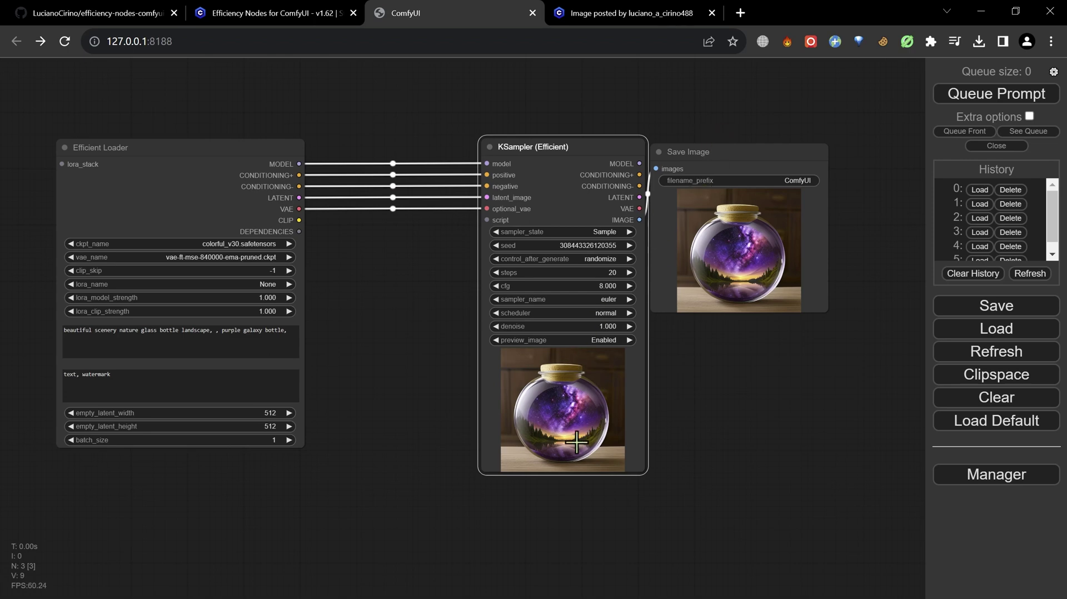
click(719, 164)
shift+click(637, 372)
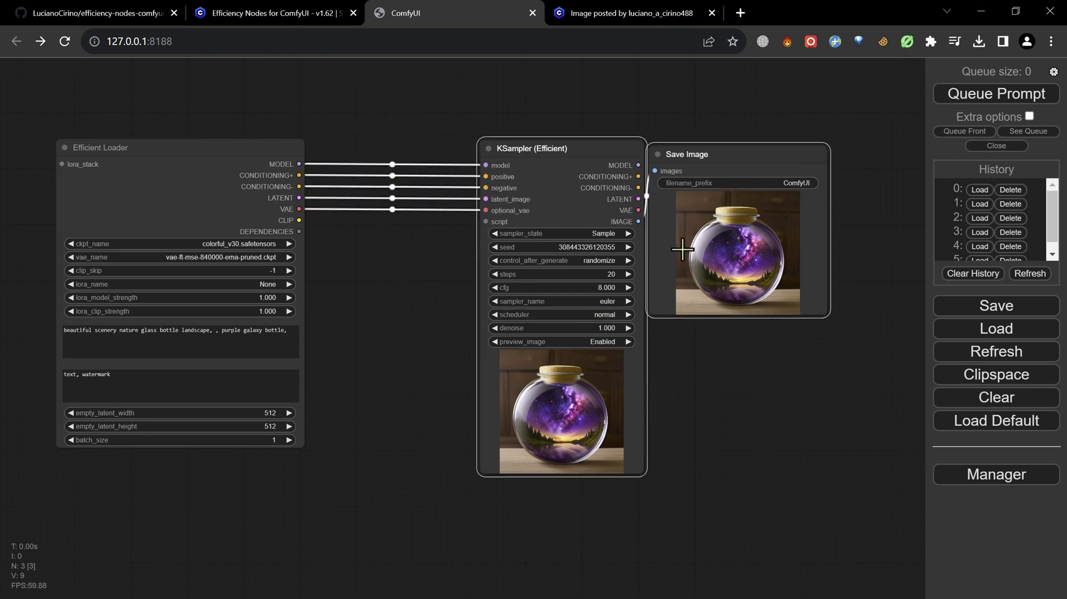
Step: Bring up the Save Image node's options, then dismiss them and clear the selection
right_click(661, 246)
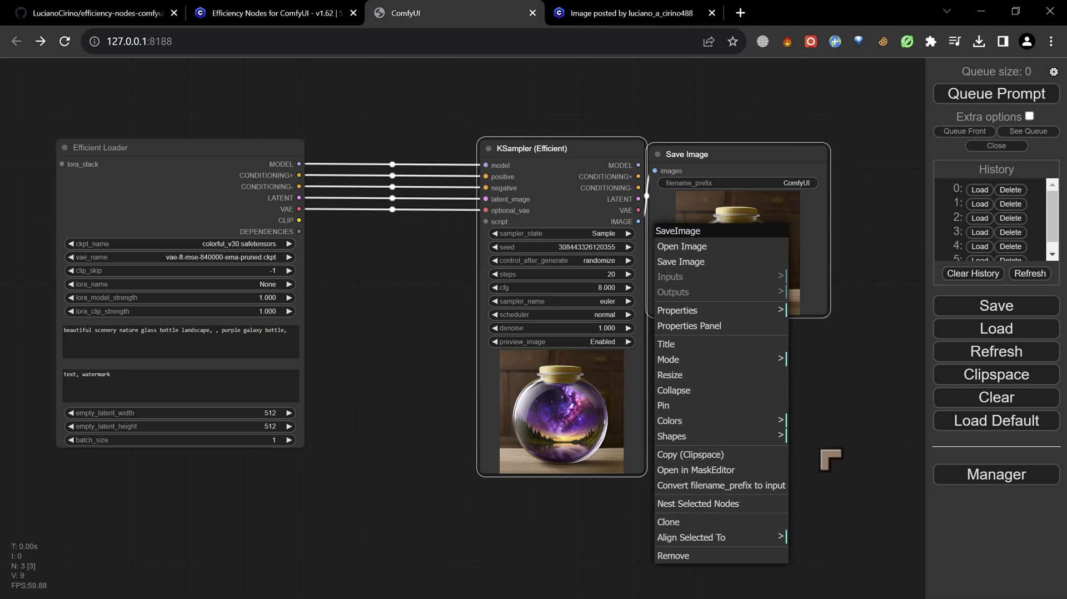
click(847, 448)
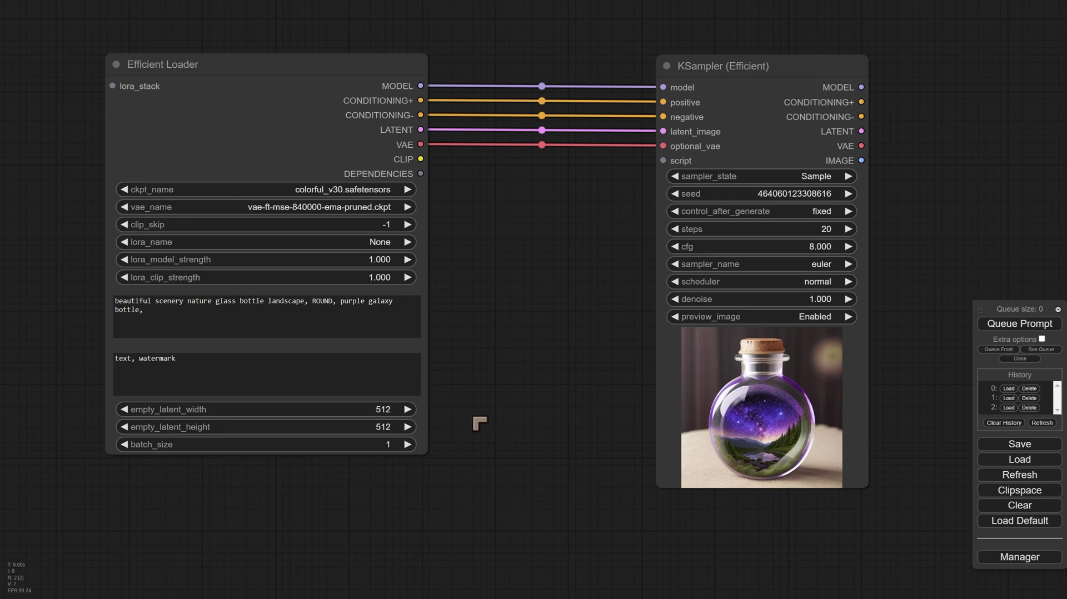
Step: Add an XY Plot node from the Efficiency Nodes category
right_click(493, 406)
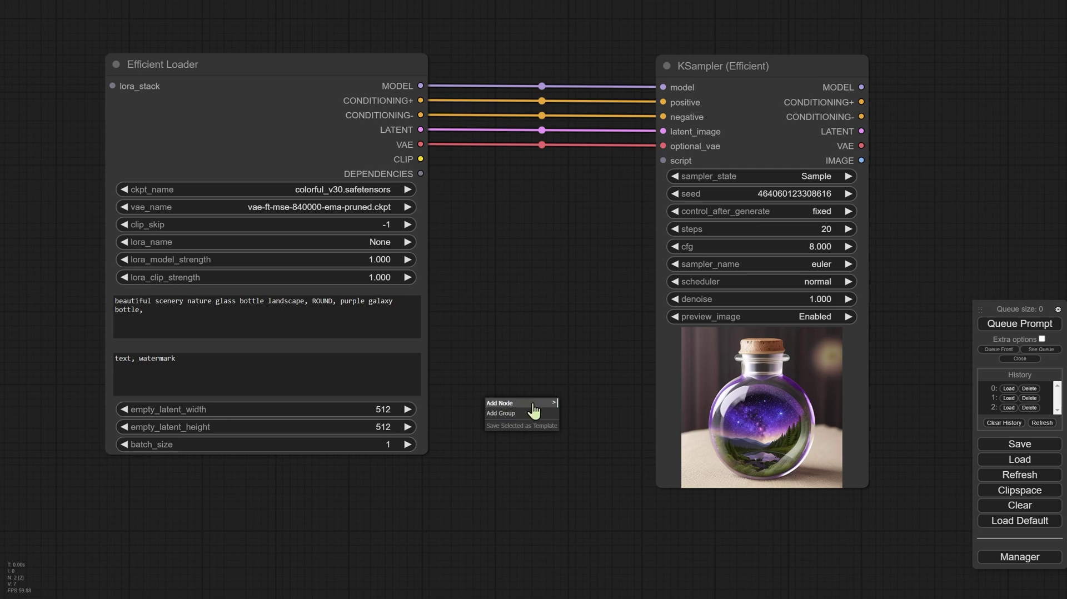
click(533, 410)
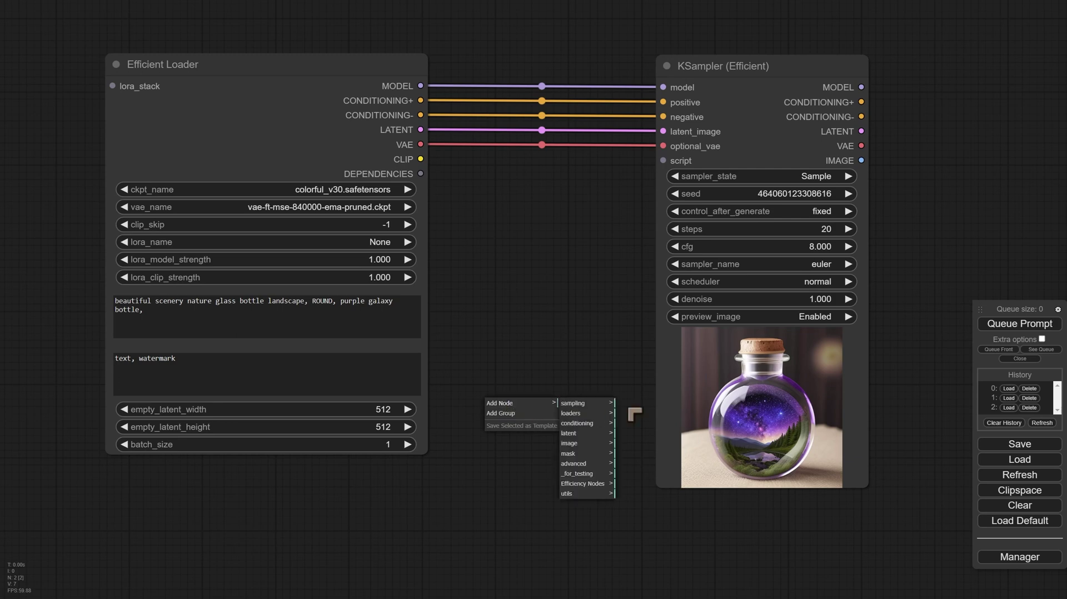
click(580, 485)
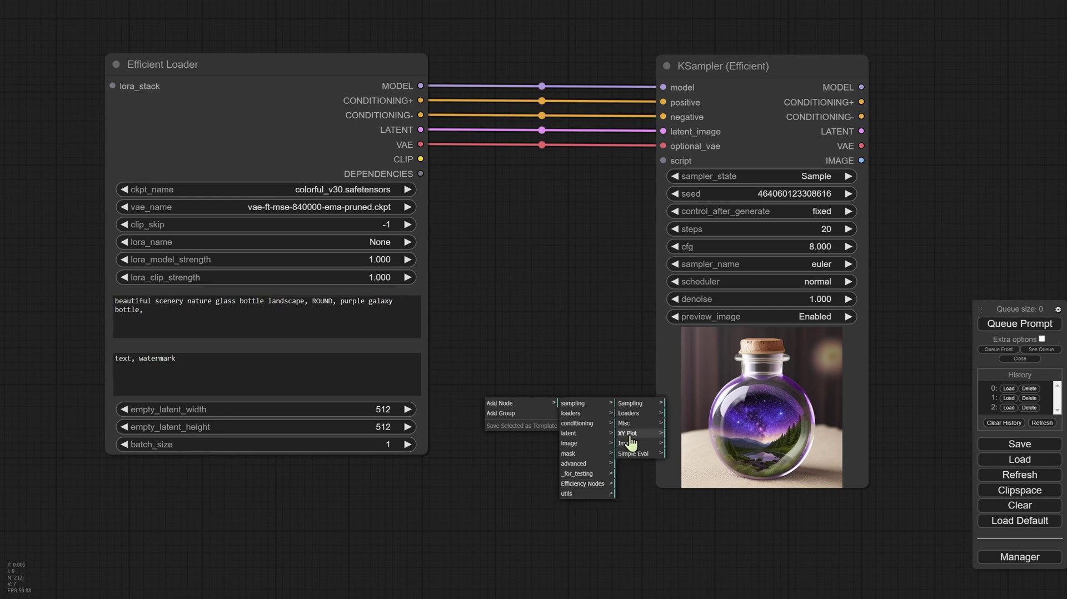
click(661, 417)
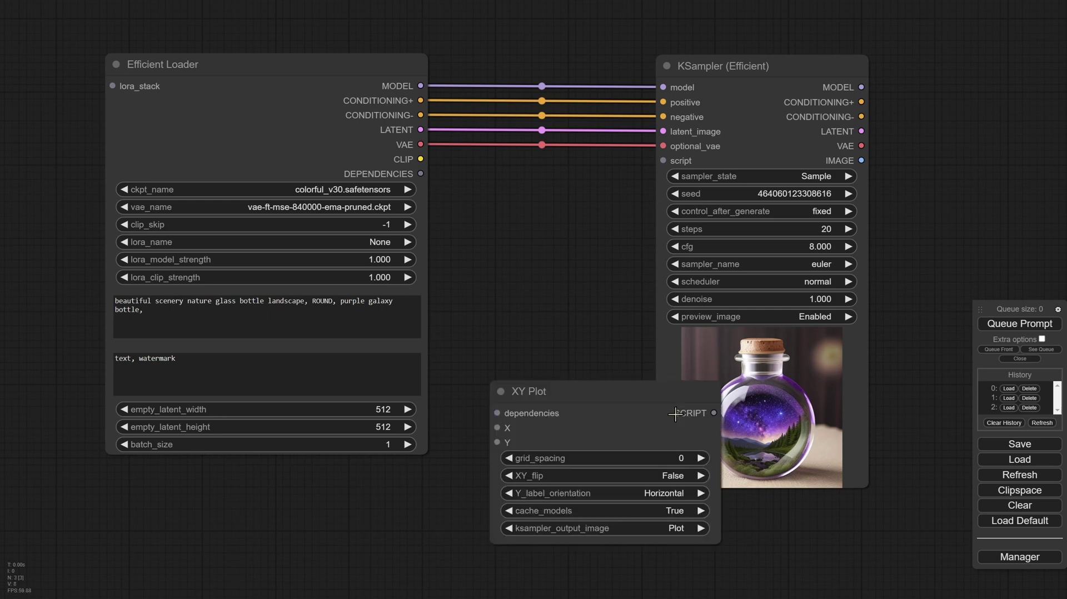
Step: Position the XY Plot node directly beneath the Efficient Loader
drag(592, 407, 526, 439)
scroll(526, 436, down, 5)
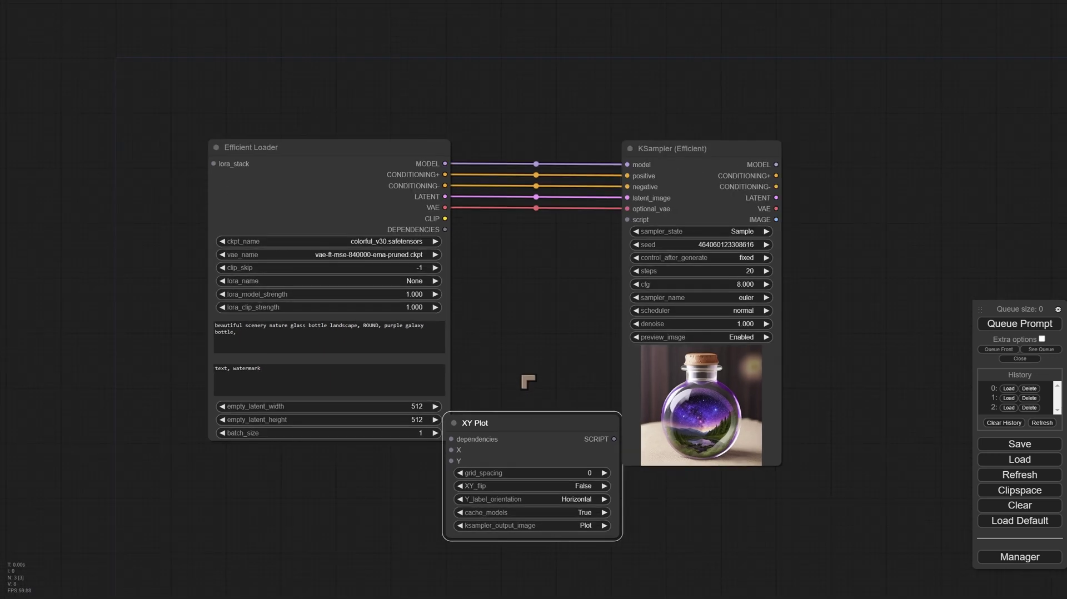
drag(532, 329, 520, 276)
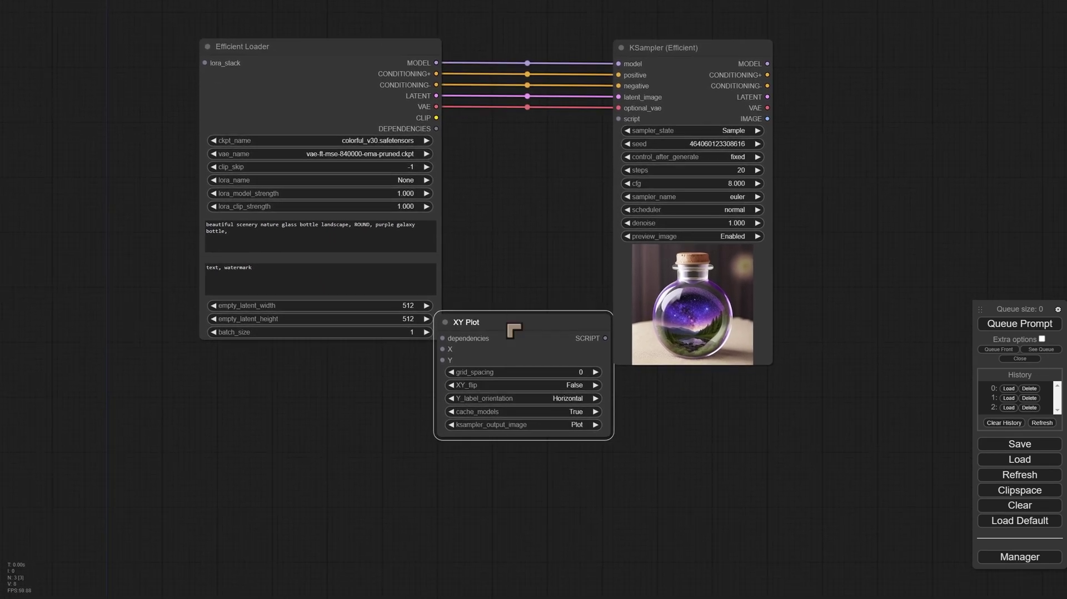
drag(512, 329, 259, 357)
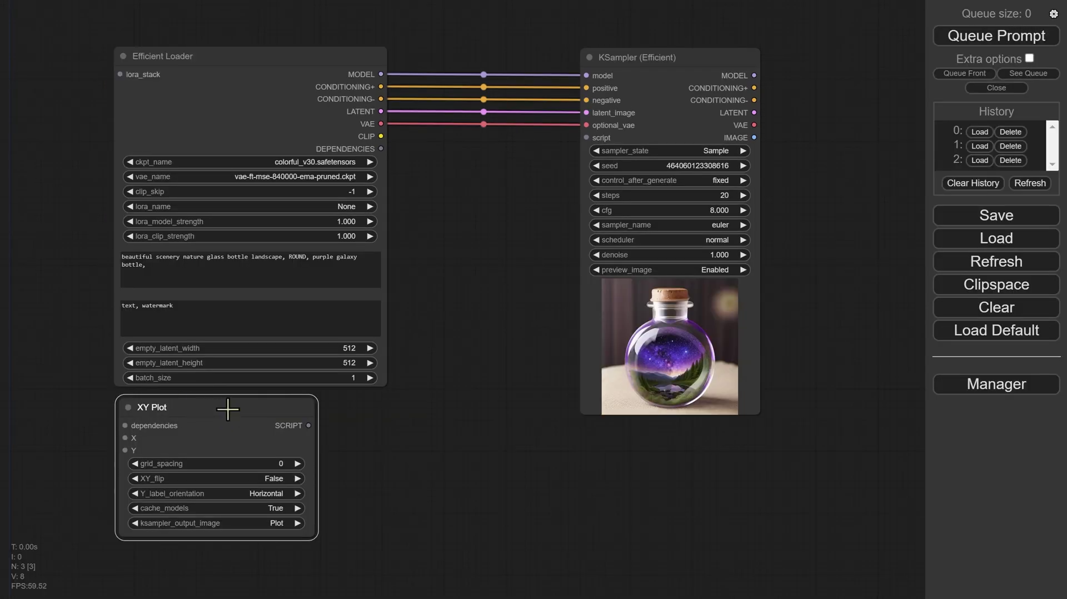
Step: Move the XY Plot node between the loader and sampler, then lower it
drag(228, 409, 488, 132)
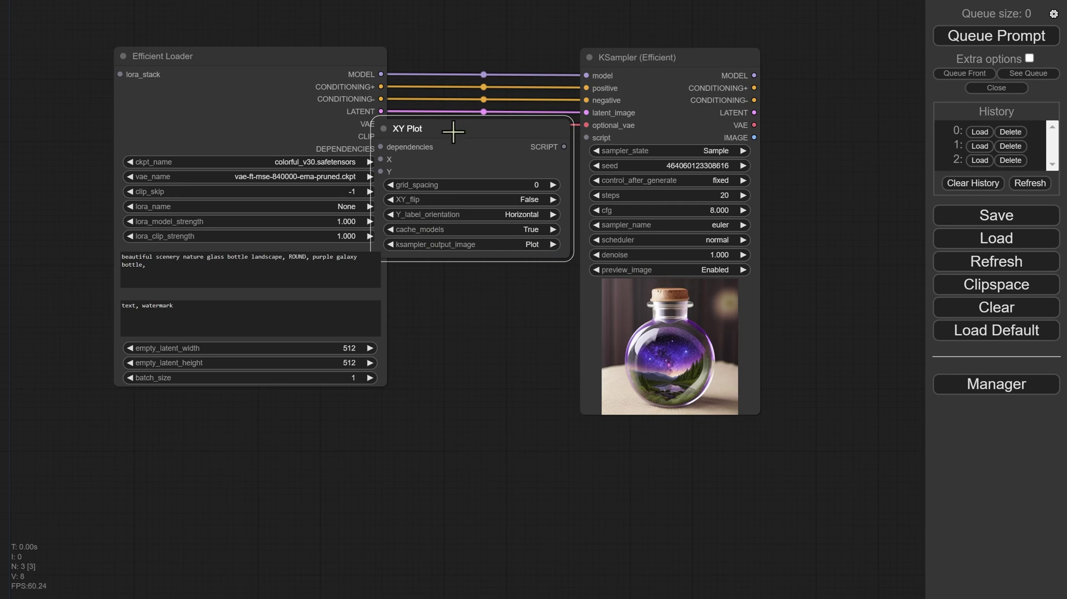
drag(453, 131, 470, 253)
scroll(675, 159, up, 2)
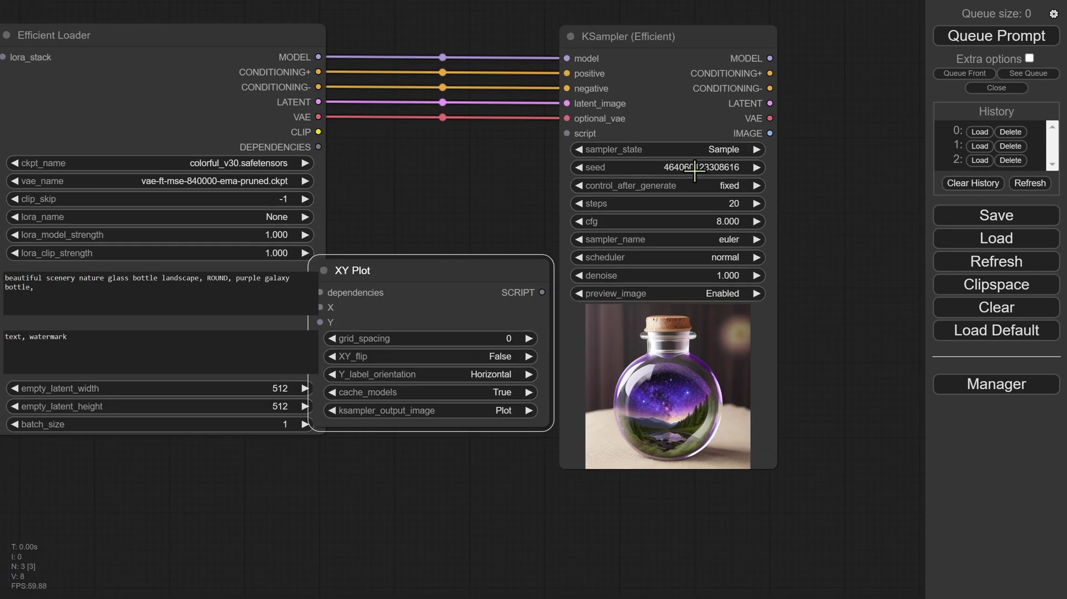
scroll(695, 175, up, 7)
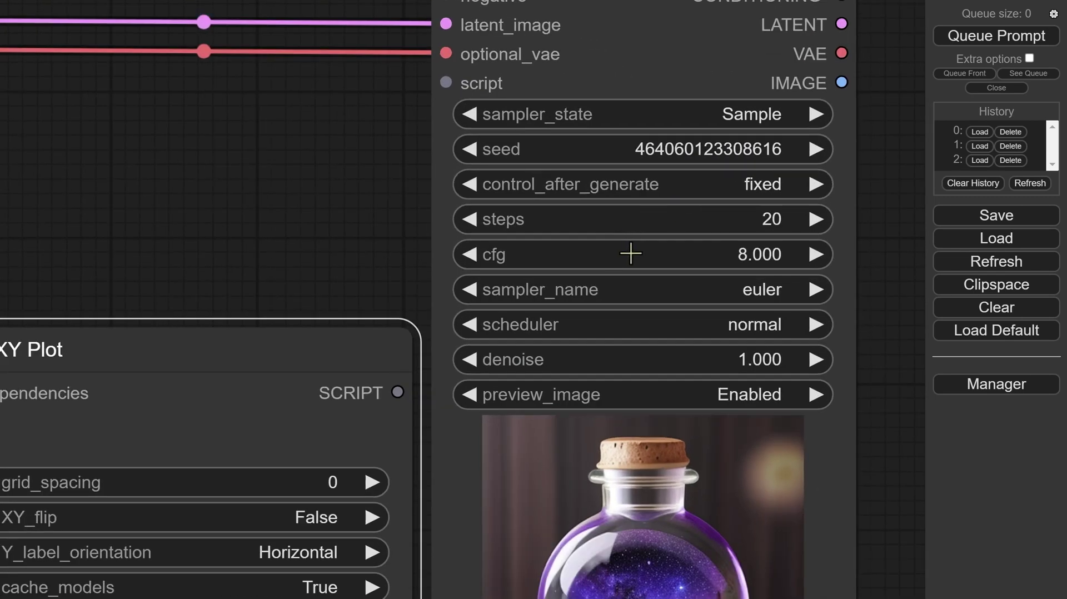
Step: Review the scheduler and sampler_name options, closing them without changes
click(604, 329)
click(534, 328)
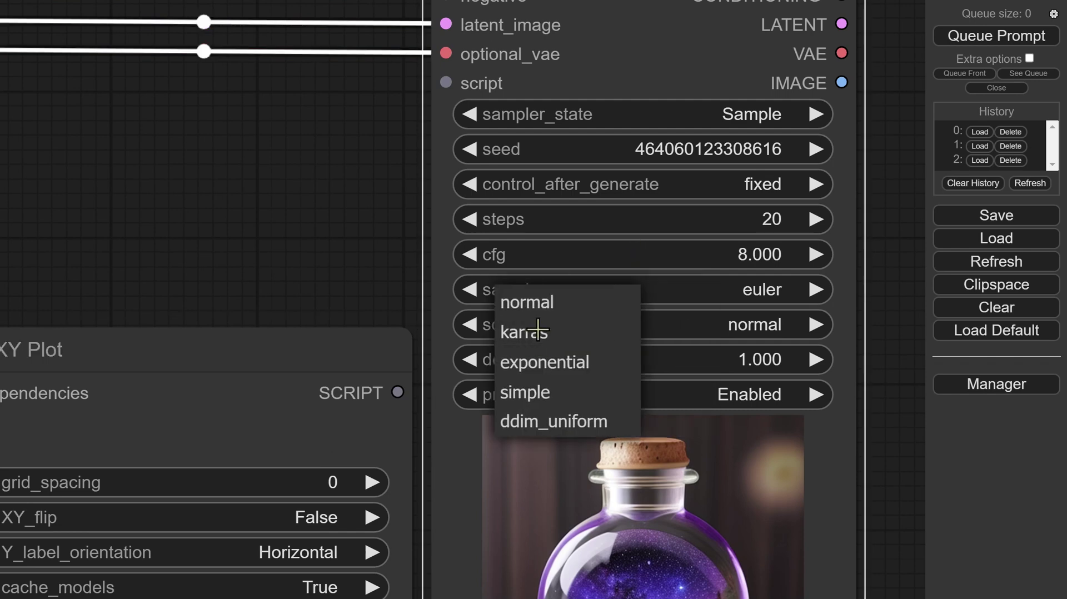
click(650, 324)
click(572, 318)
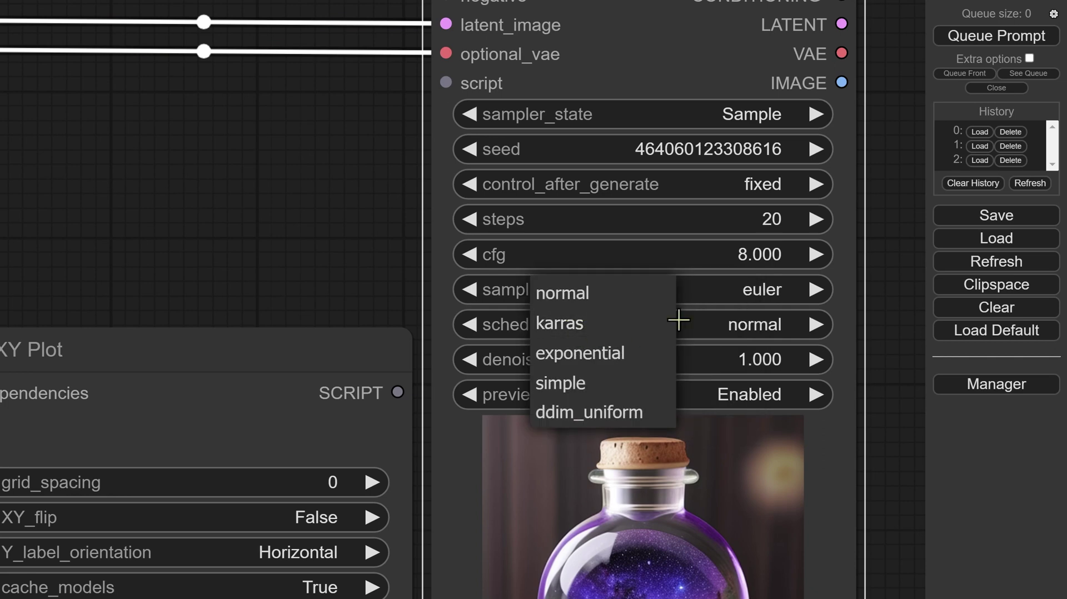
click(723, 301)
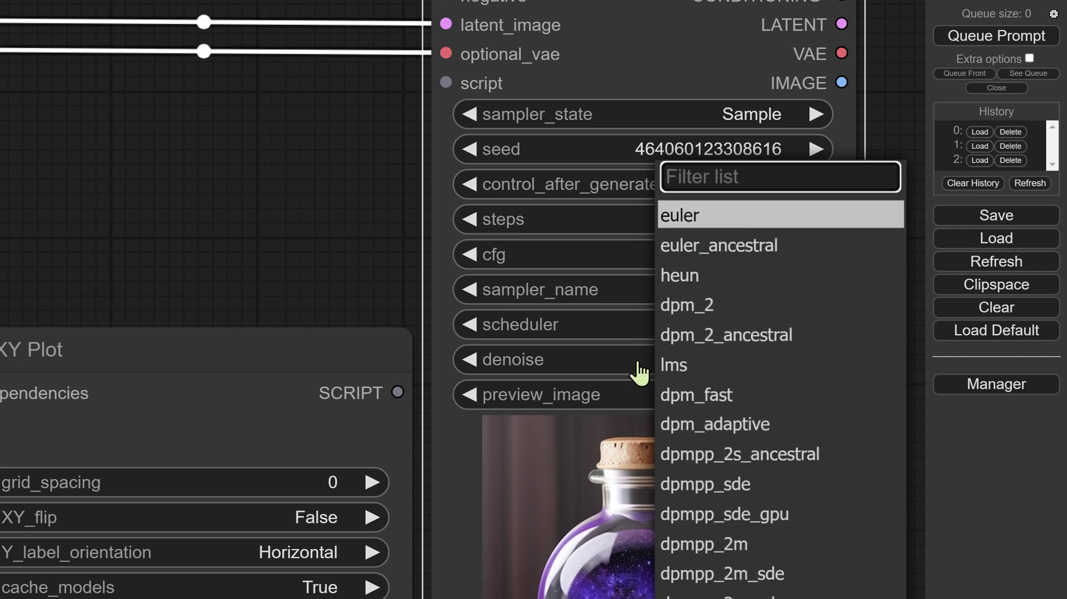
click(389, 194)
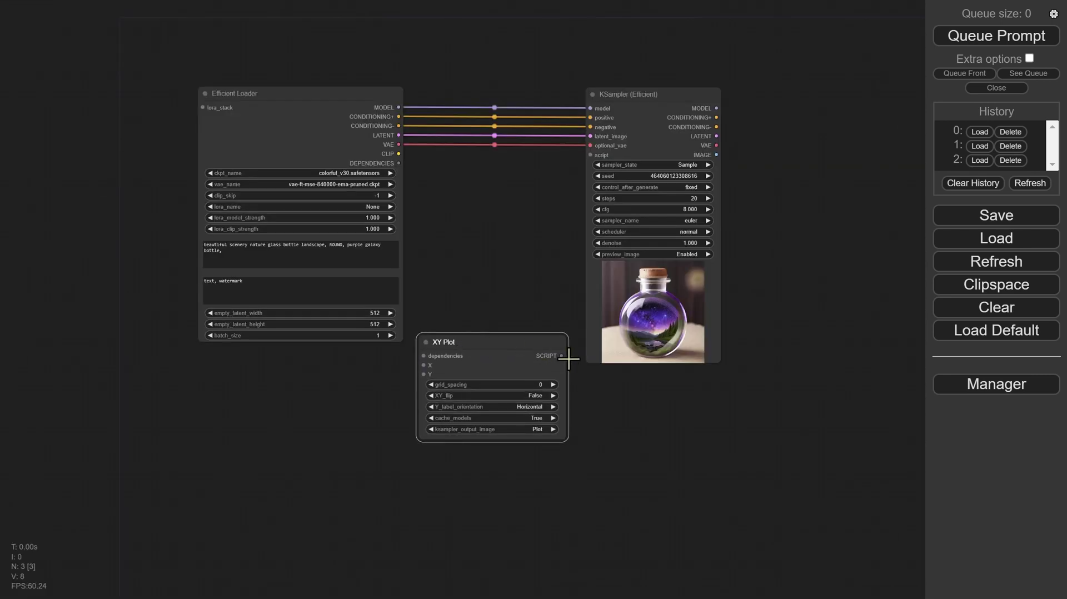
Step: Wire XY Plot's SCRIPT into the KSampler's script input and its dependencies to the loader's DEPENDENCIES
drag(559, 355, 590, 155)
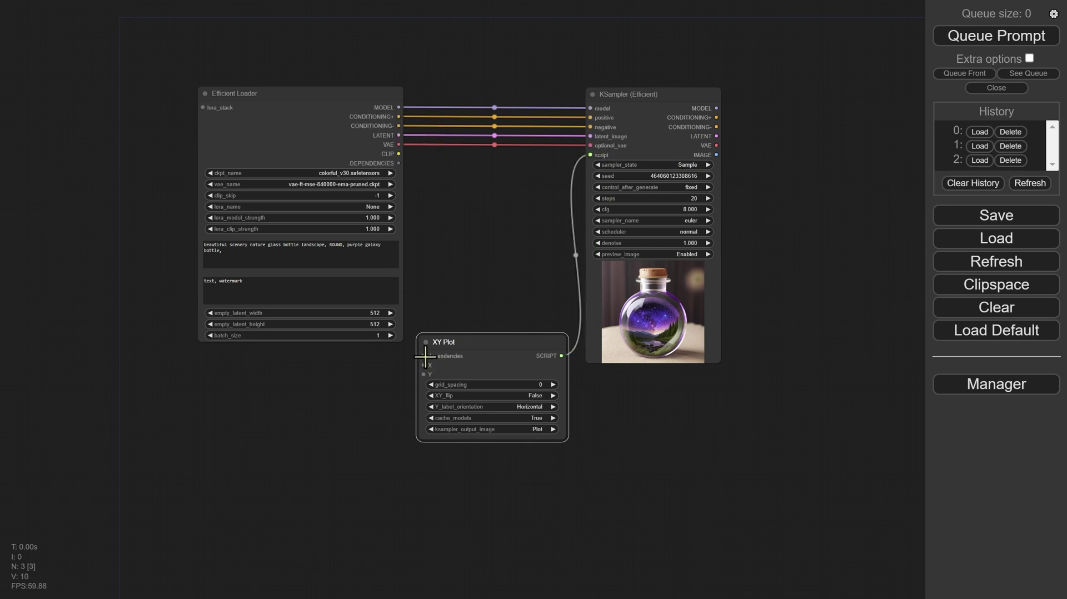
drag(425, 356, 399, 163)
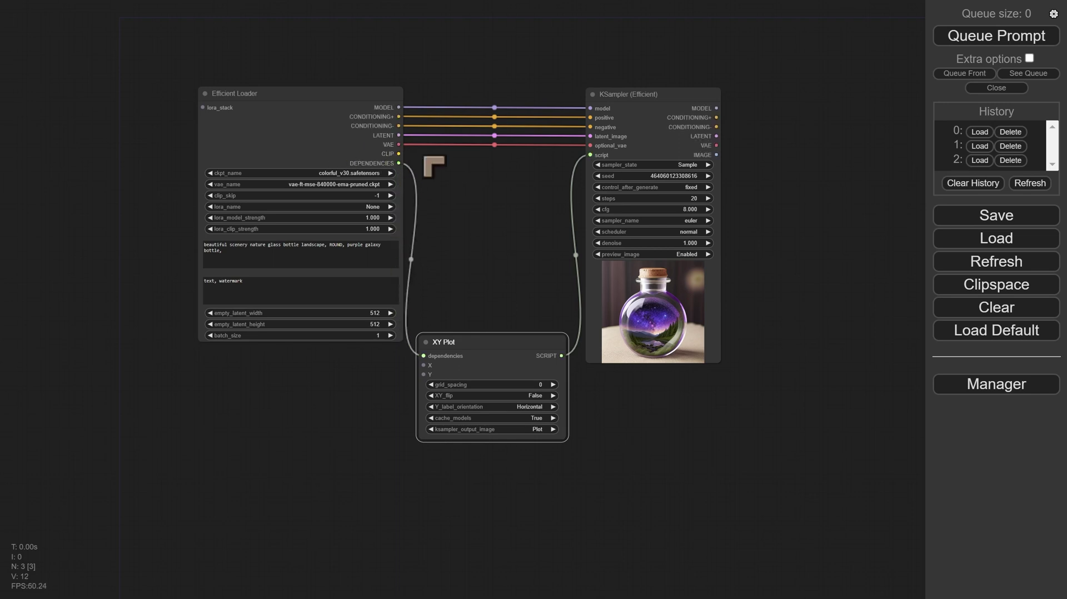
scroll(395, 111, up, 2)
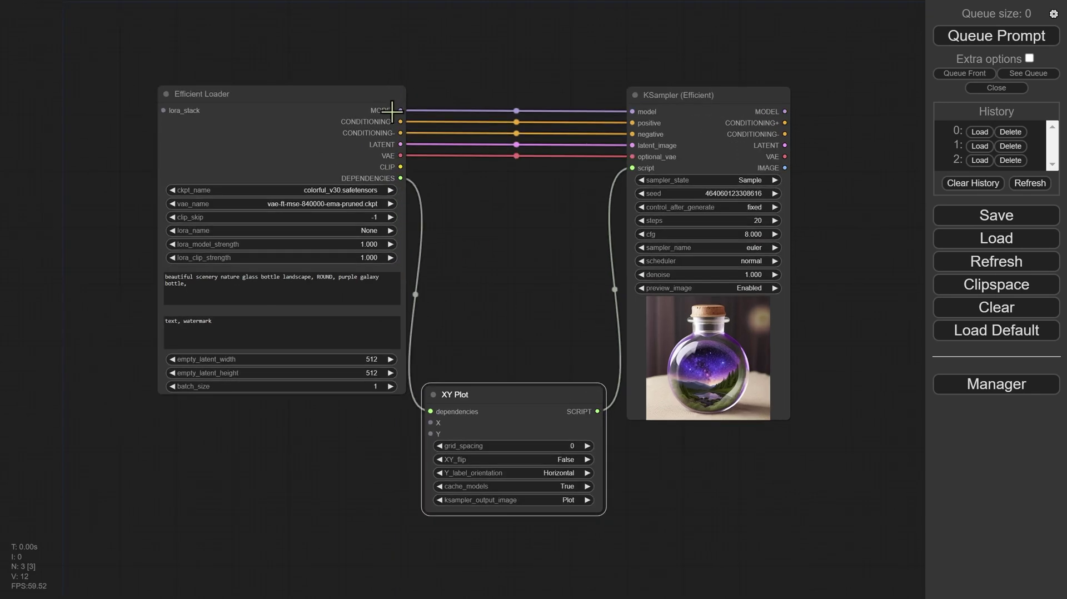
scroll(396, 121, up, 4)
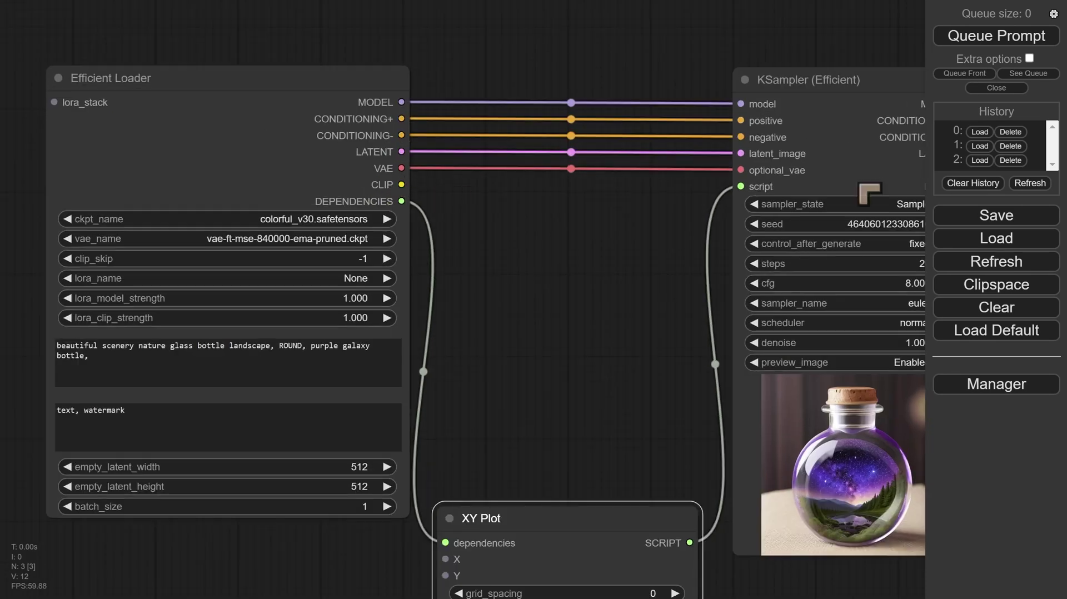
scroll(525, 192, down, 3)
scroll(500, 195, down, 1)
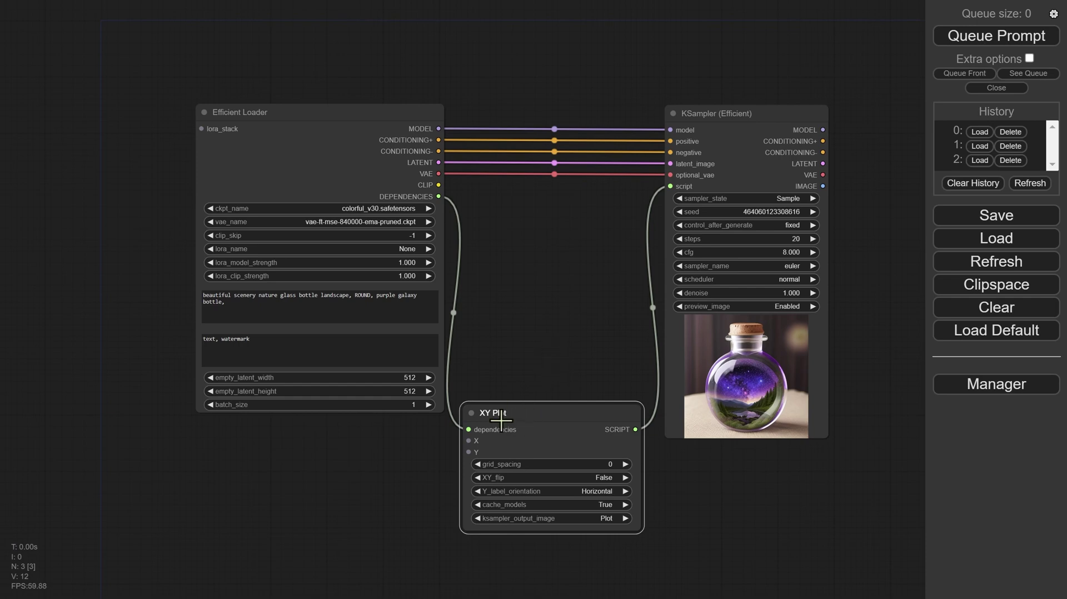
drag(526, 414, 525, 416)
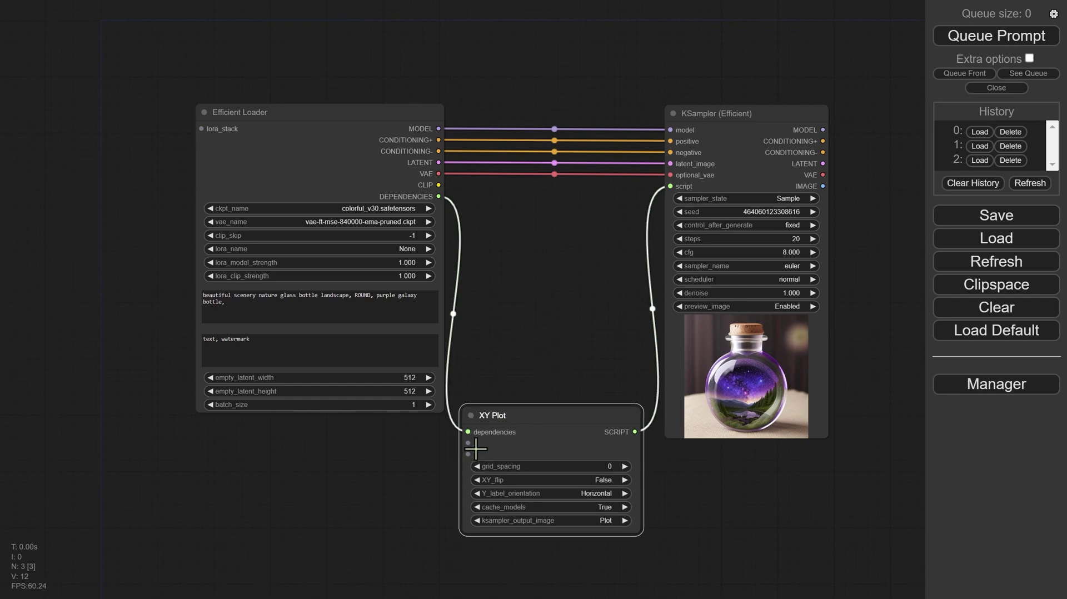
Step: Switch the XY Plot's ksampler_output_image from Plot to Images
scroll(616, 548, up, 5)
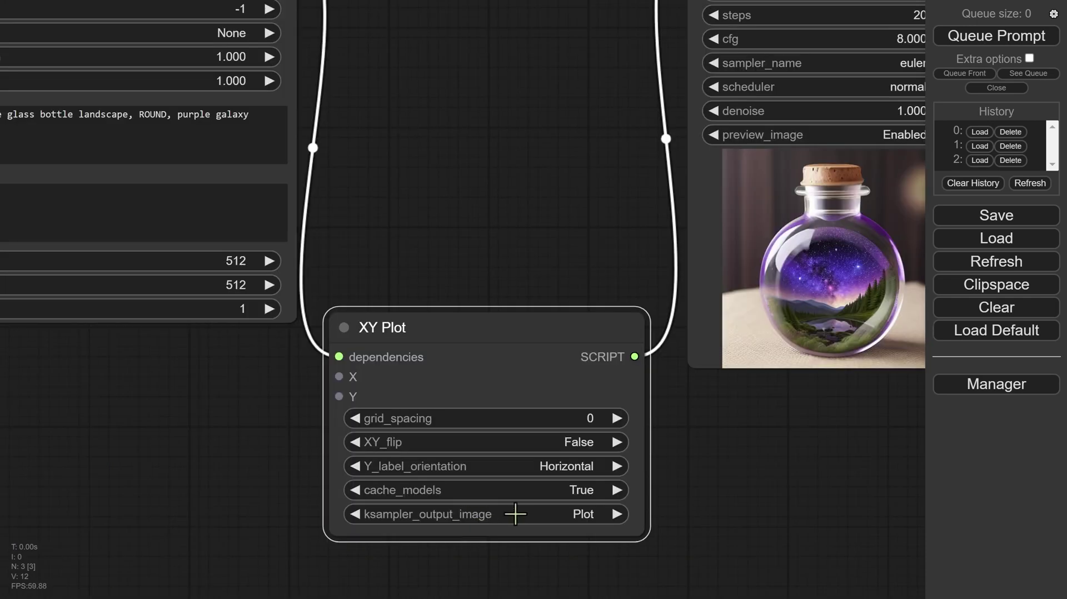
click(618, 514)
click(618, 514)
Step: Add an XY Input: CFG Scale node from Efficiency Nodes > XY Plot > XY Inputs
right_click(238, 395)
click(225, 388)
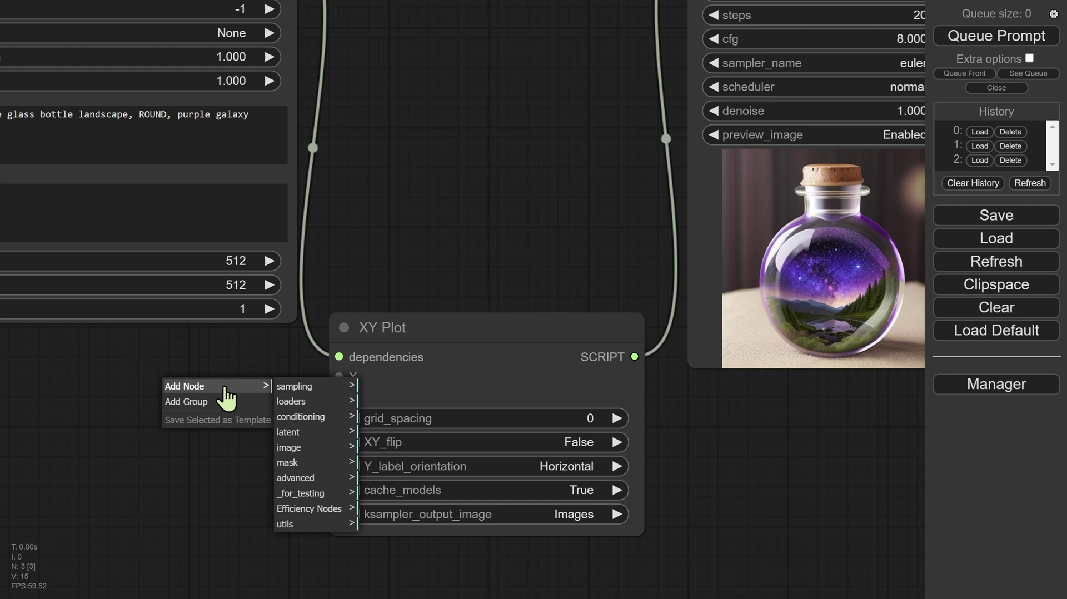
click(321, 510)
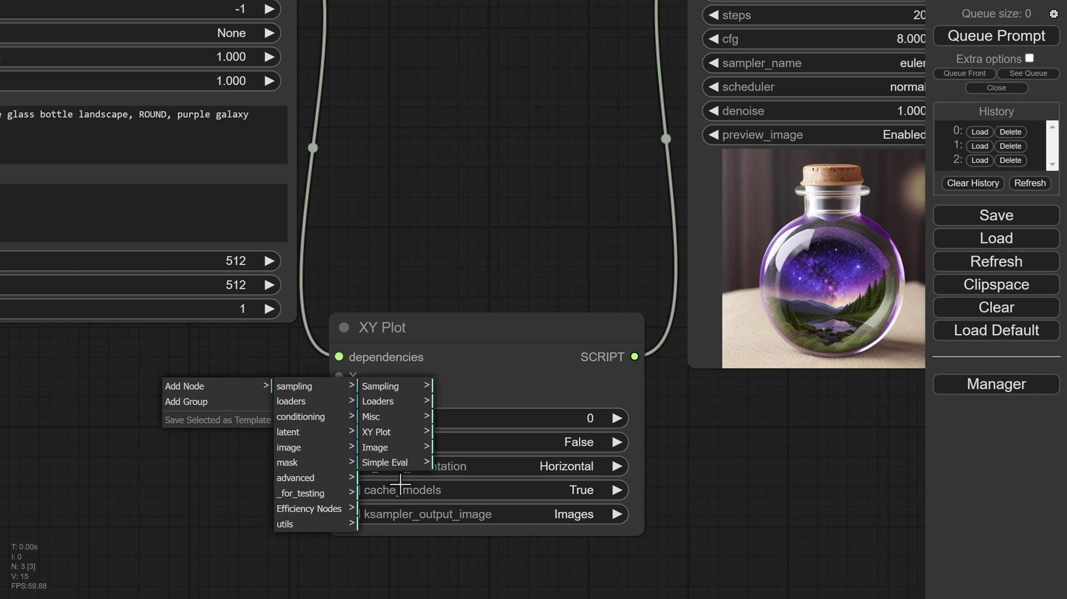
click(376, 432)
click(453, 387)
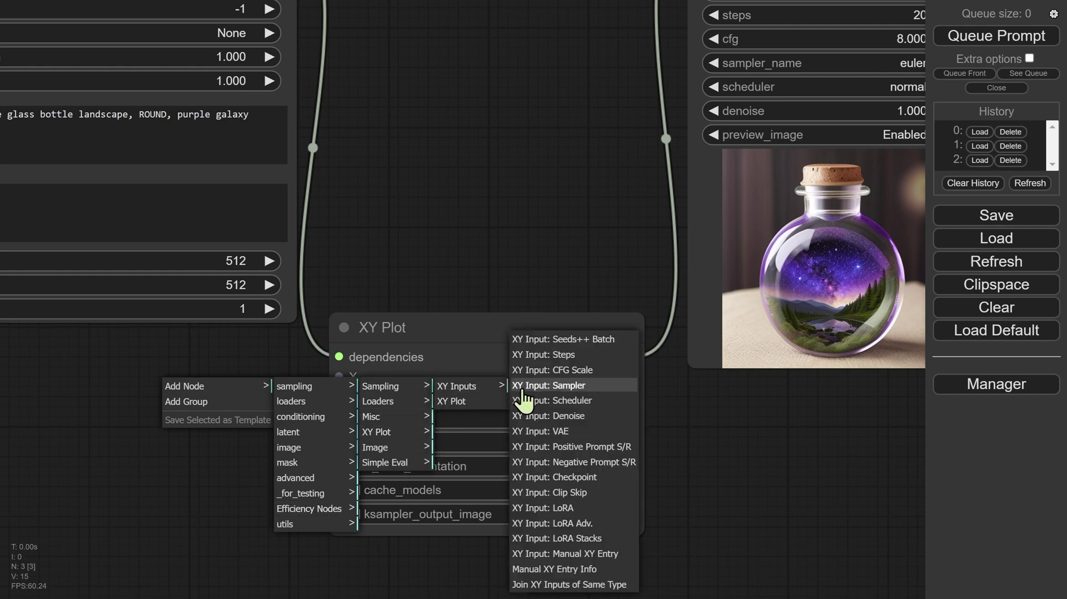
click(592, 373)
Step: Move the CFG Scale node left and bring it fully into view
drag(339, 374, 154, 371)
scroll(624, 215, down, 2)
drag(624, 215, 544, 286)
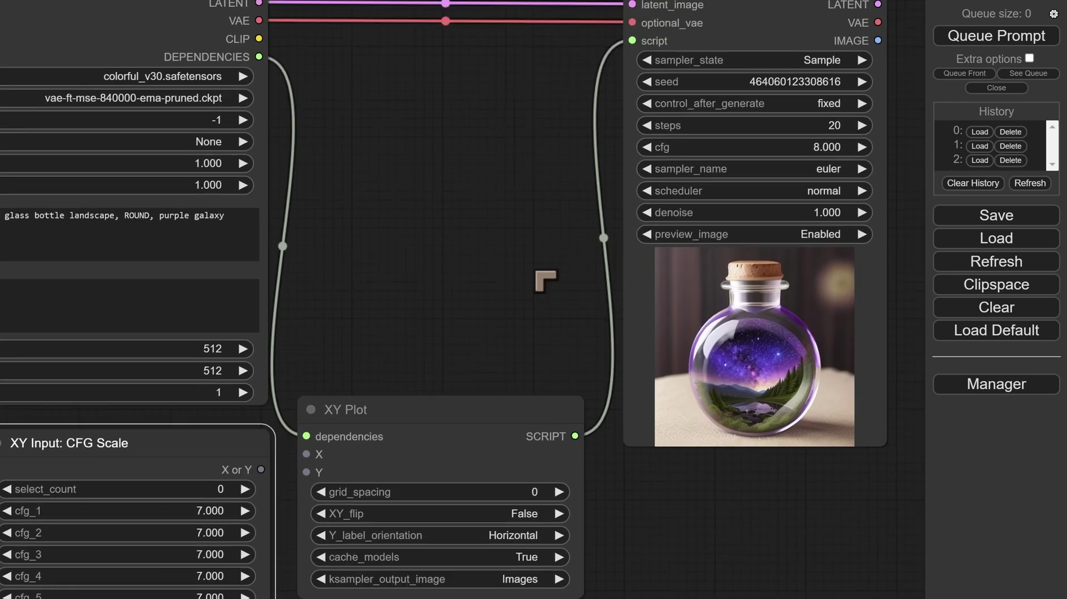
scroll(575, 259, up, 1)
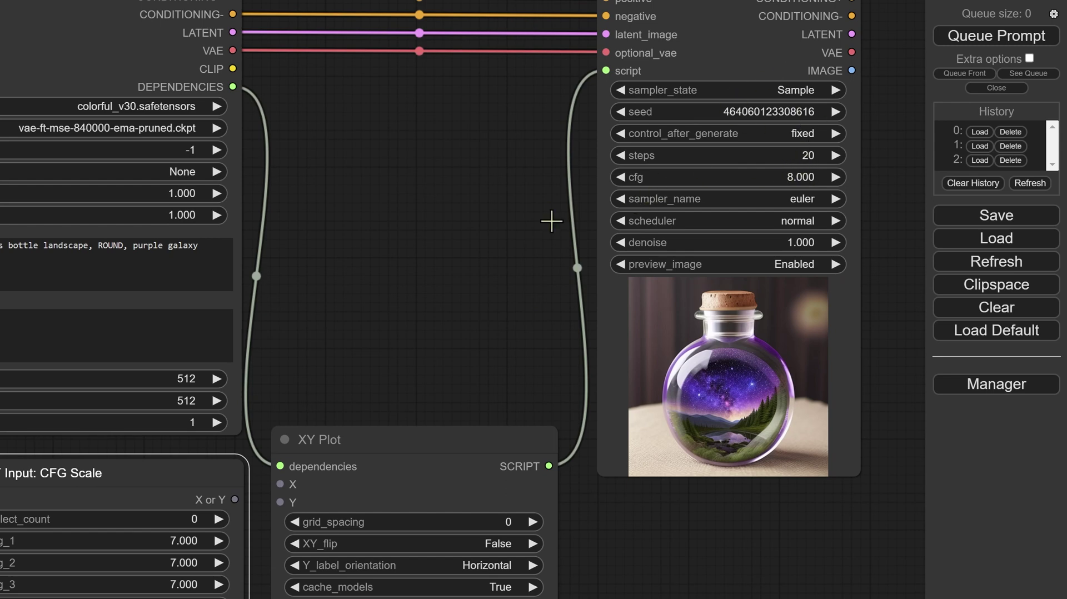
drag(489, 286, 549, 221)
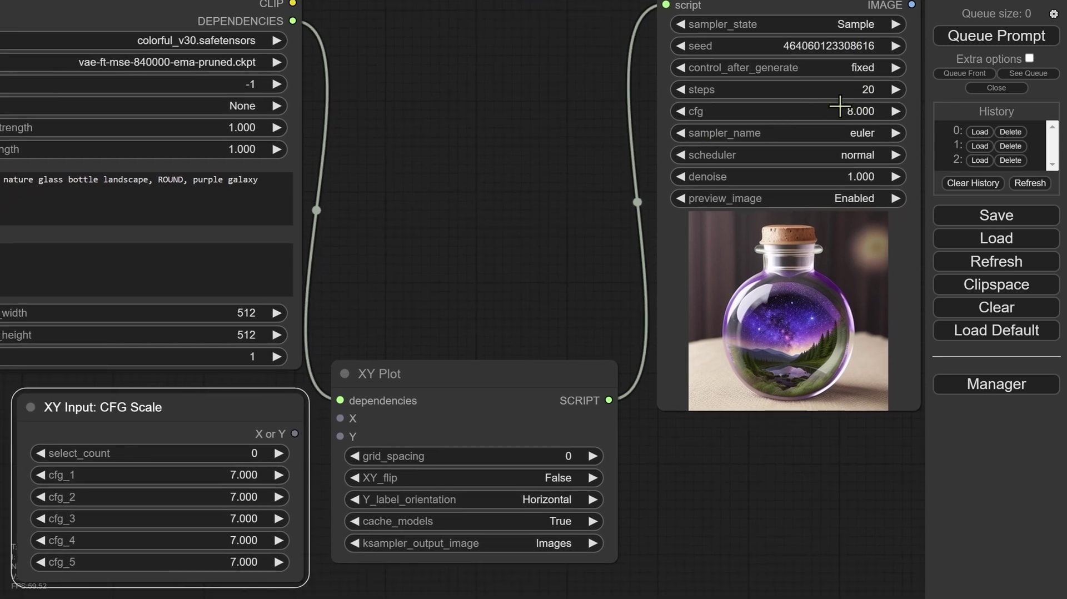
scroll(443, 277, down, 3)
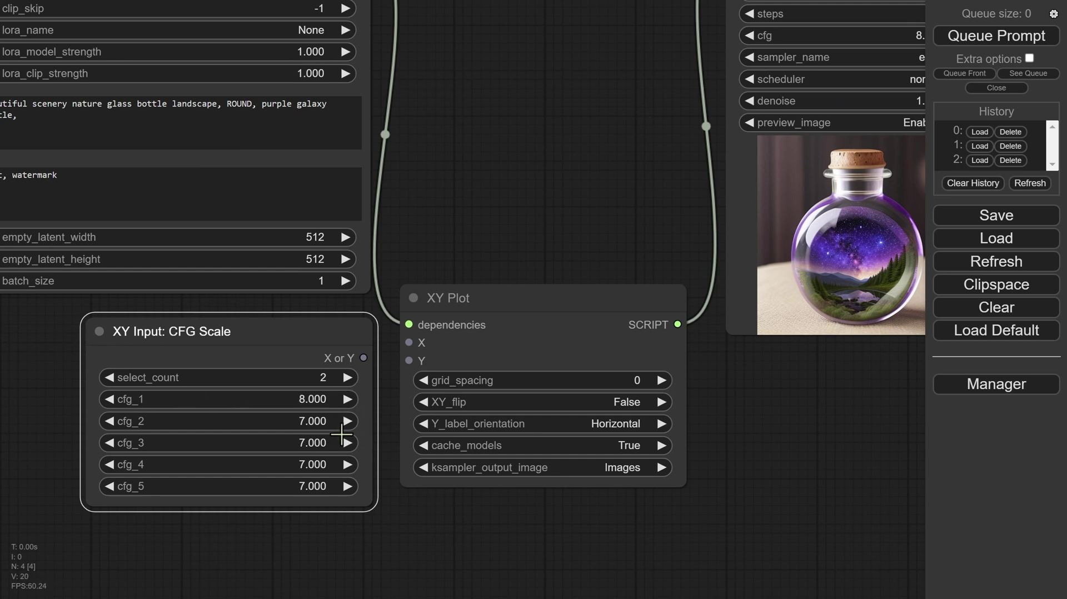
Step: Enter 16 as cfg_2 so the node compares CFG 8 and 16
click(298, 422)
drag(350, 421, 288, 428)
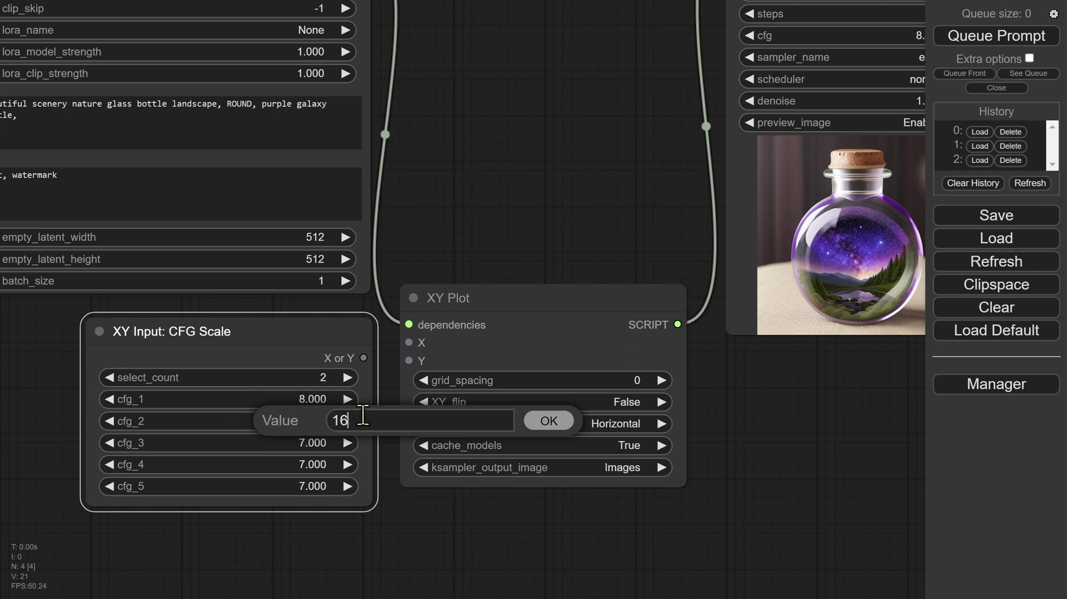
click(544, 420)
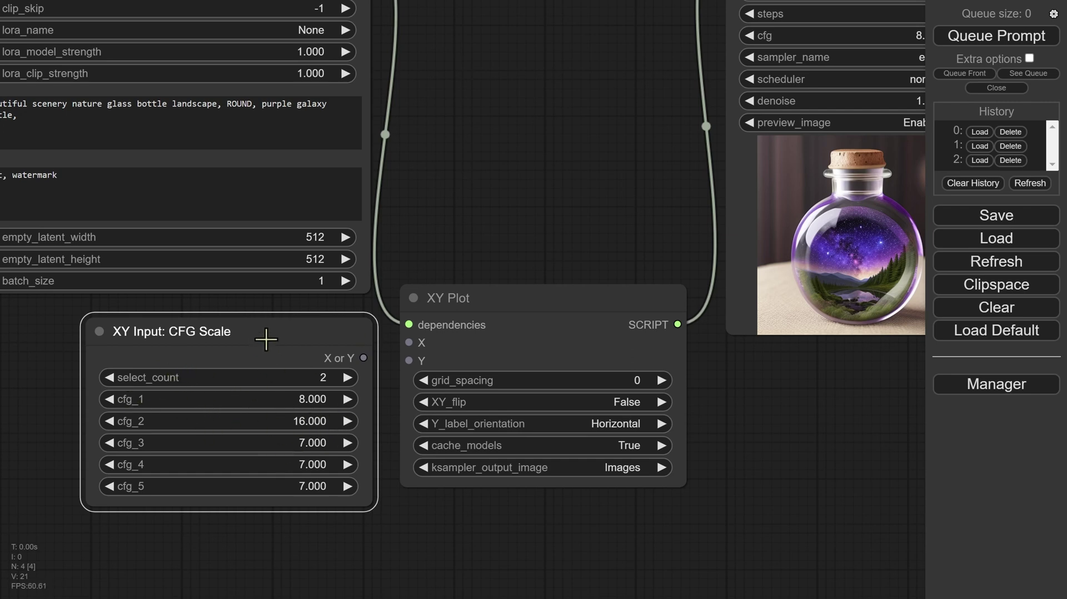
scroll(267, 340, down, 4)
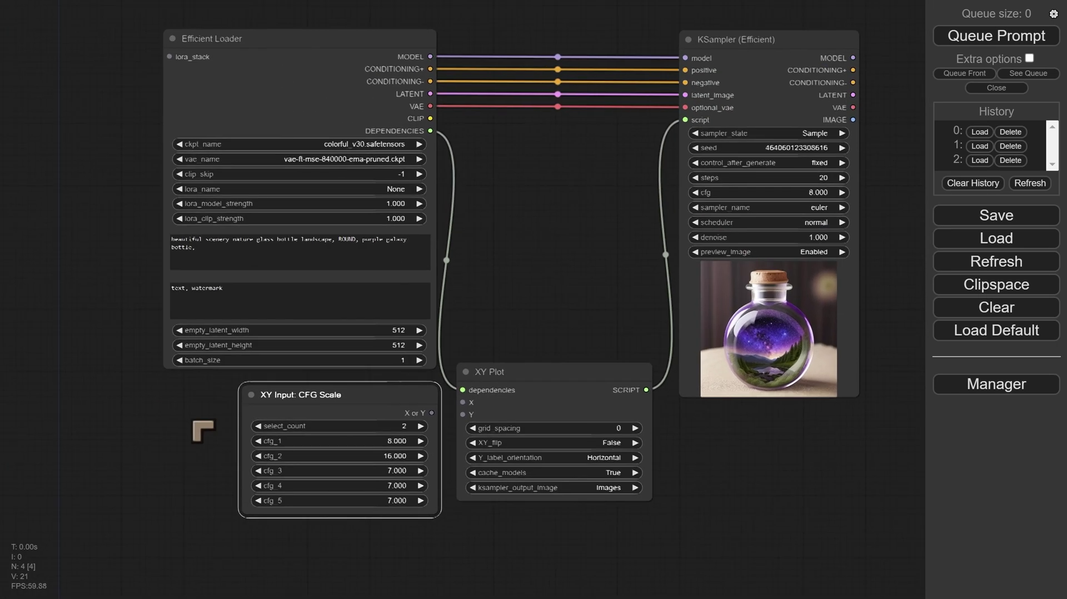
Step: Connect the CFG Scale node to the XY Plot's Y input and move it lower
drag(320, 392, 326, 437)
drag(429, 457, 470, 413)
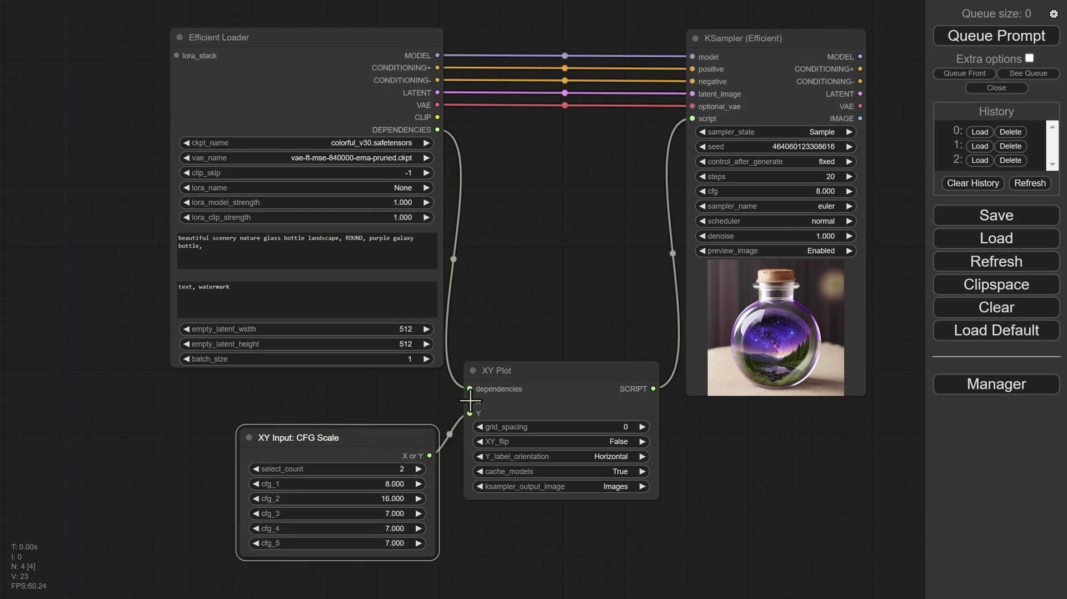
drag(379, 437, 388, 482)
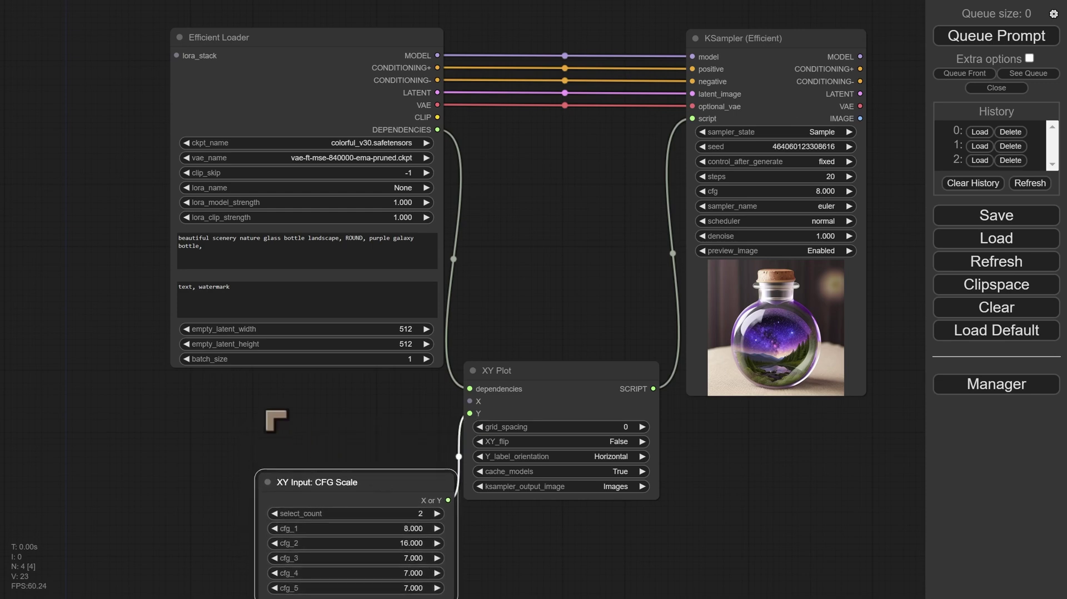
Step: Add an XY Input: Sampler node from Efficiency Nodes > XY Plot > XY Inputs
right_click(216, 394)
click(263, 396)
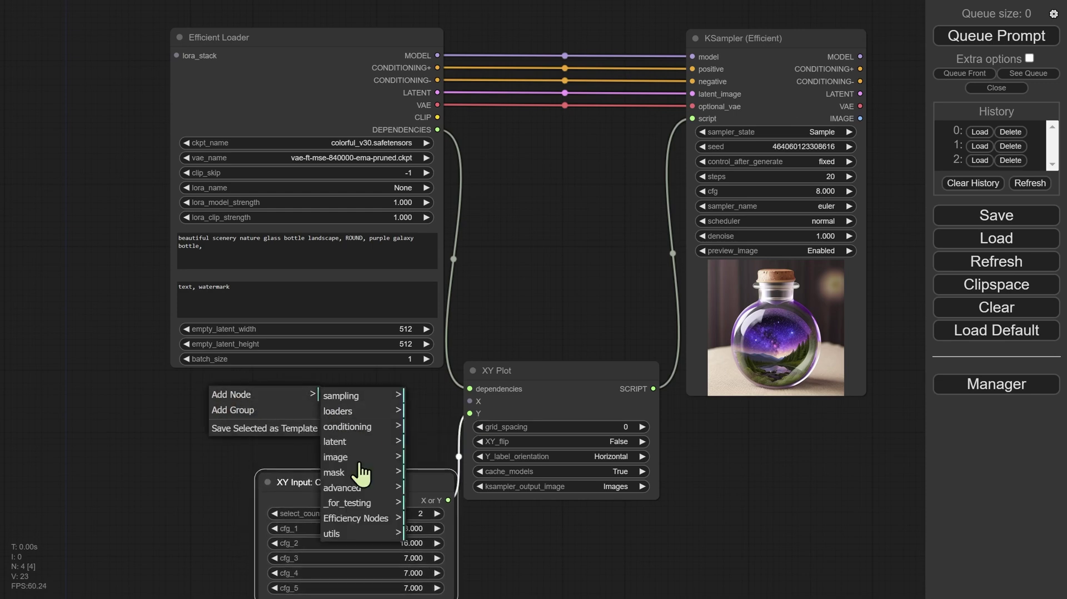
click(354, 518)
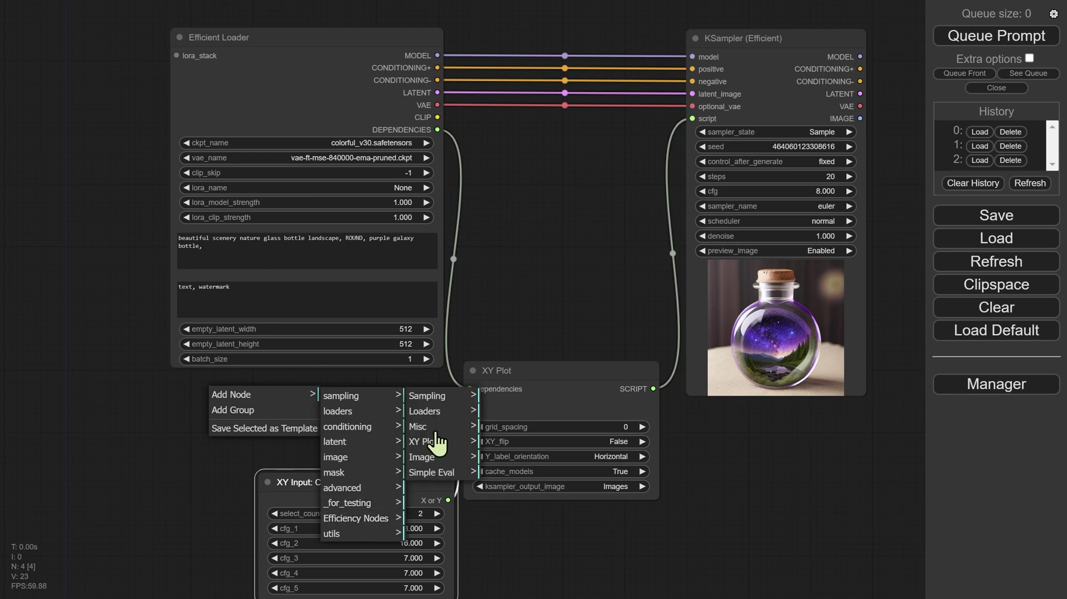
click(425, 441)
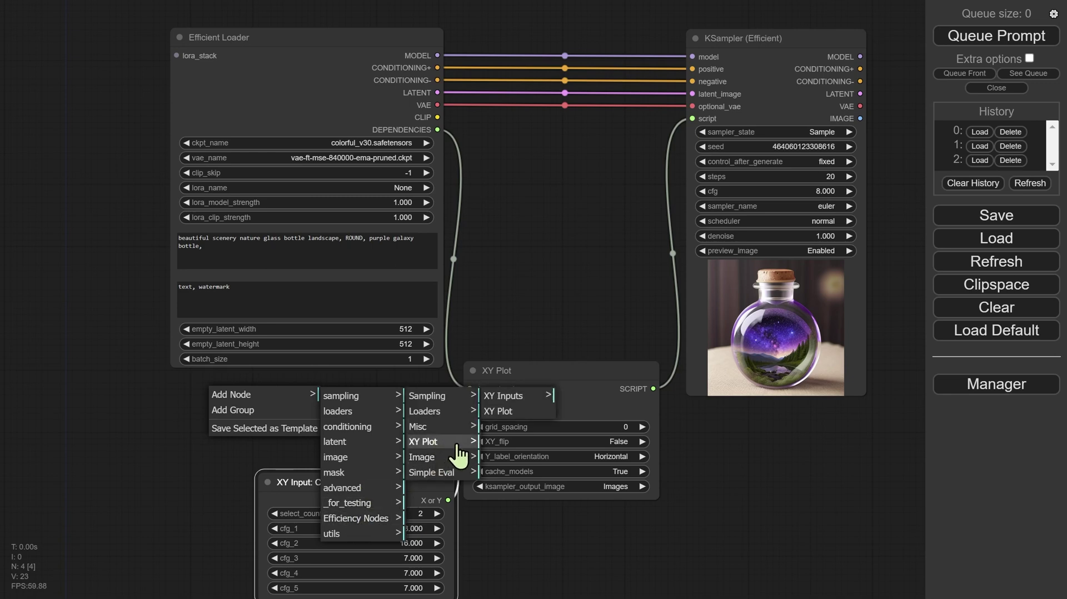
click(503, 395)
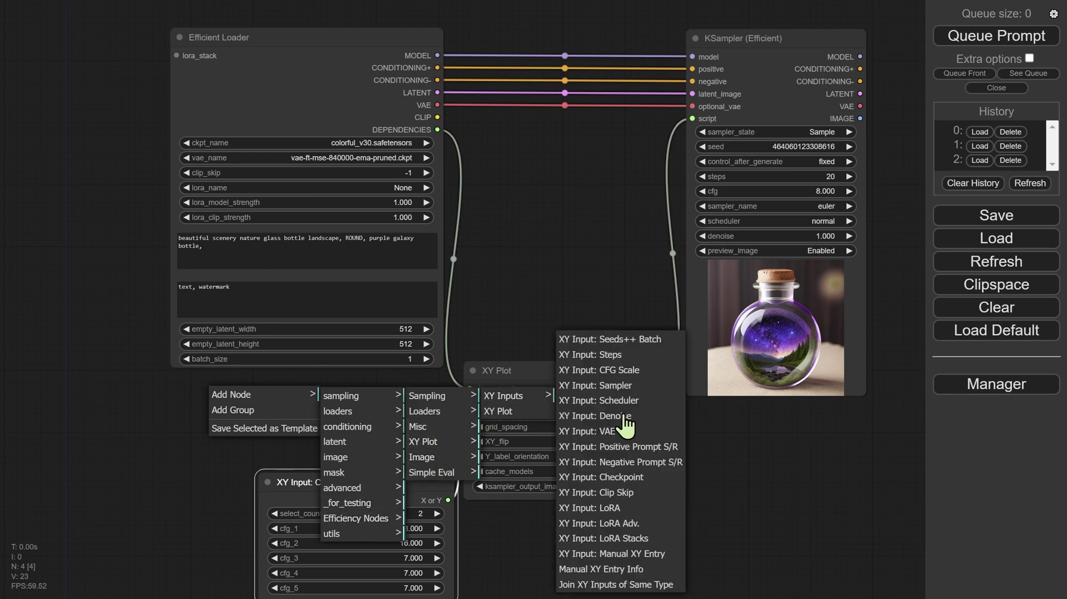
click(645, 386)
Step: Connect the Sampler node to the XY Plot's X input and place it beside CFG Scale
drag(345, 389, 170, 401)
drag(365, 487, 360, 434)
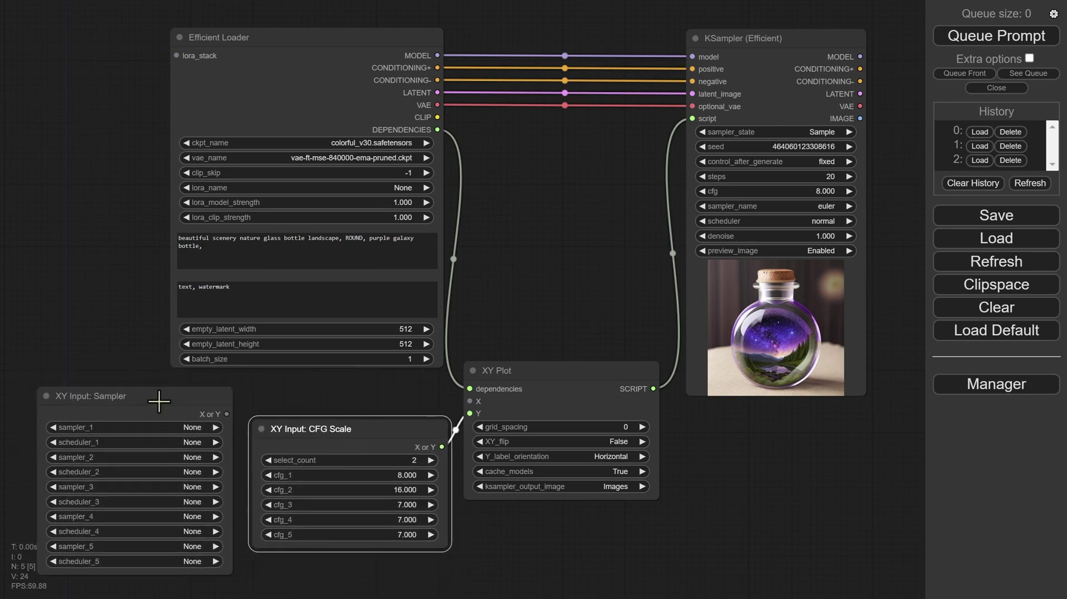
drag(158, 399, 166, 414)
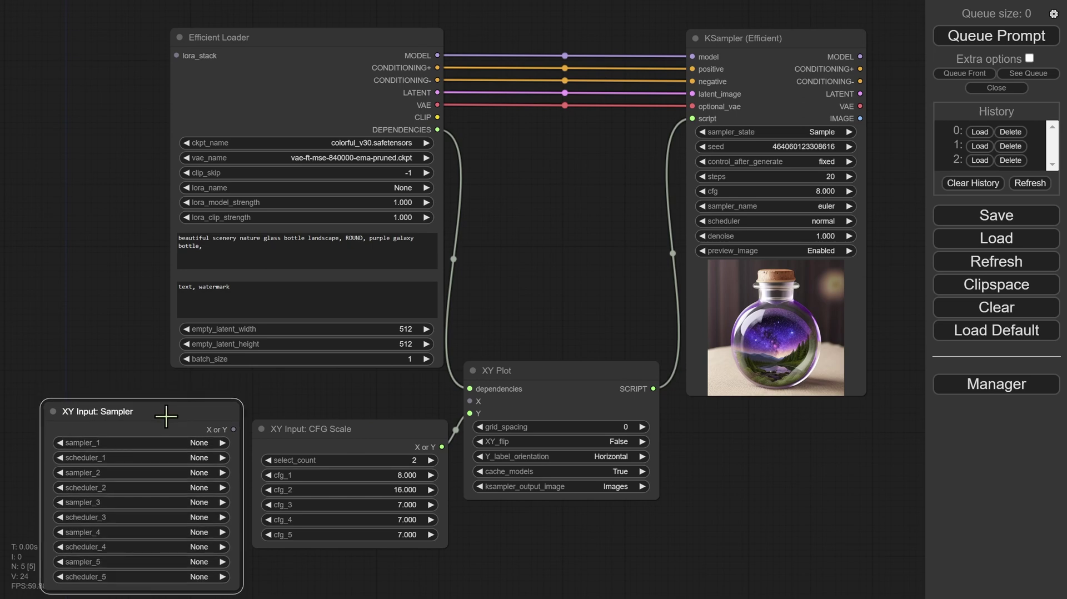
drag(233, 429, 470, 402)
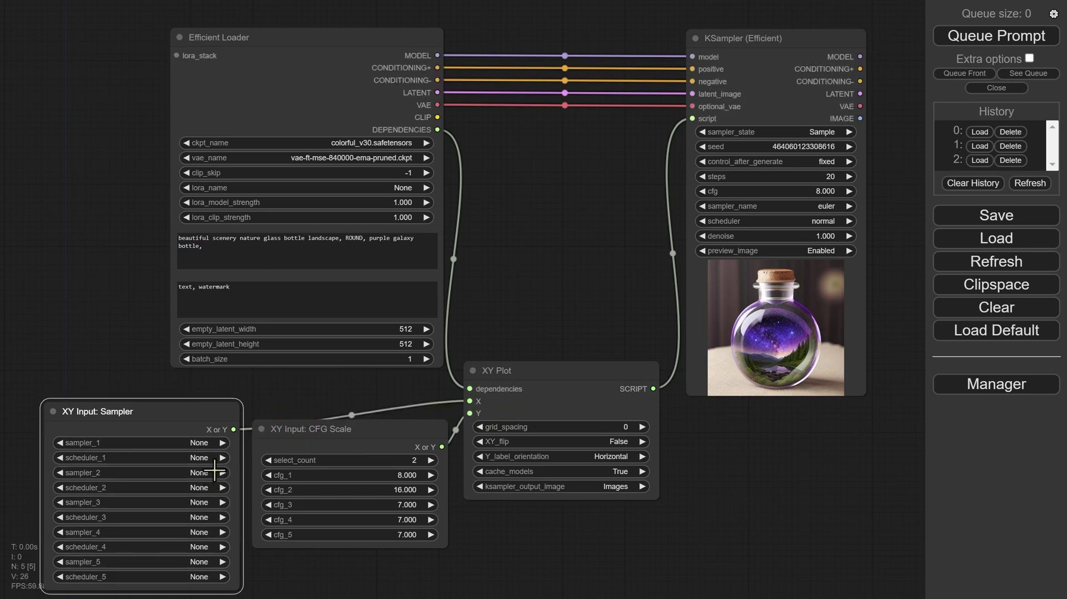
drag(198, 413, 195, 386)
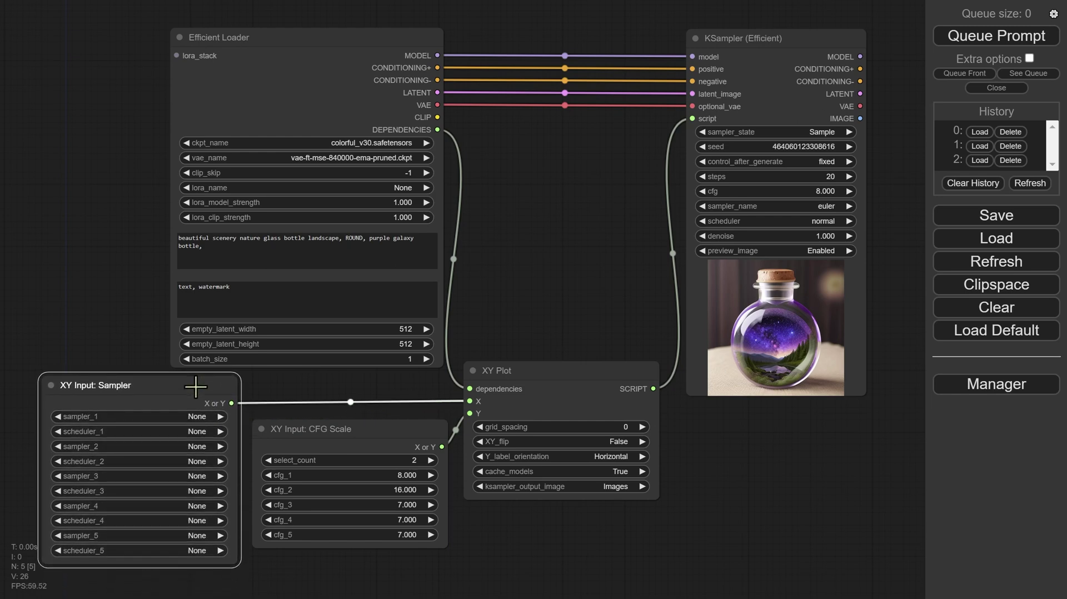
Step: Set sampler_1/scheduler_1 to euler/normal and sampler_2 to euler
click(167, 423)
click(210, 352)
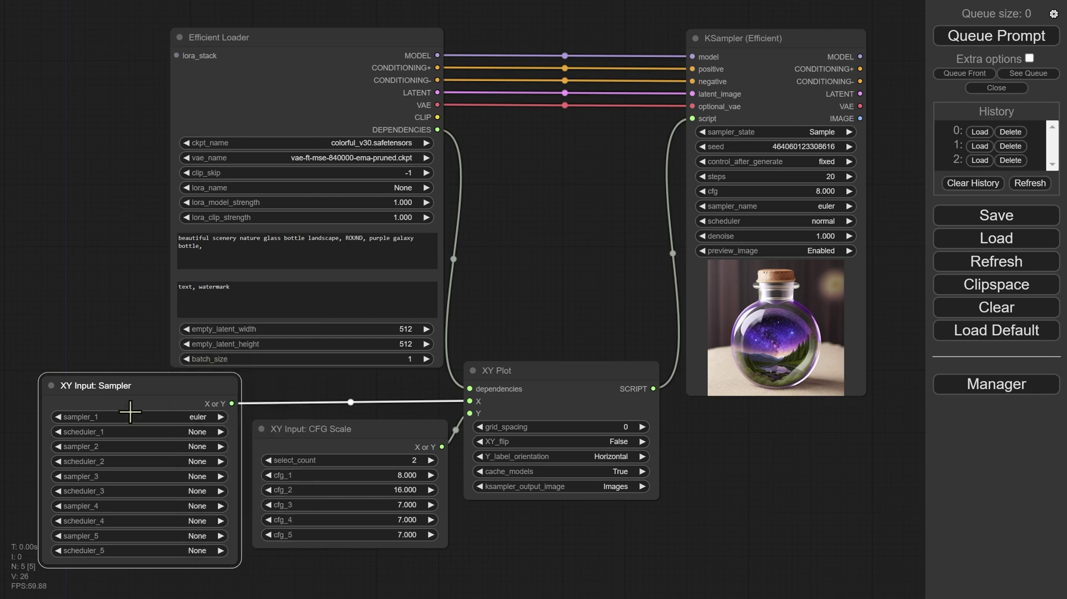
click(192, 432)
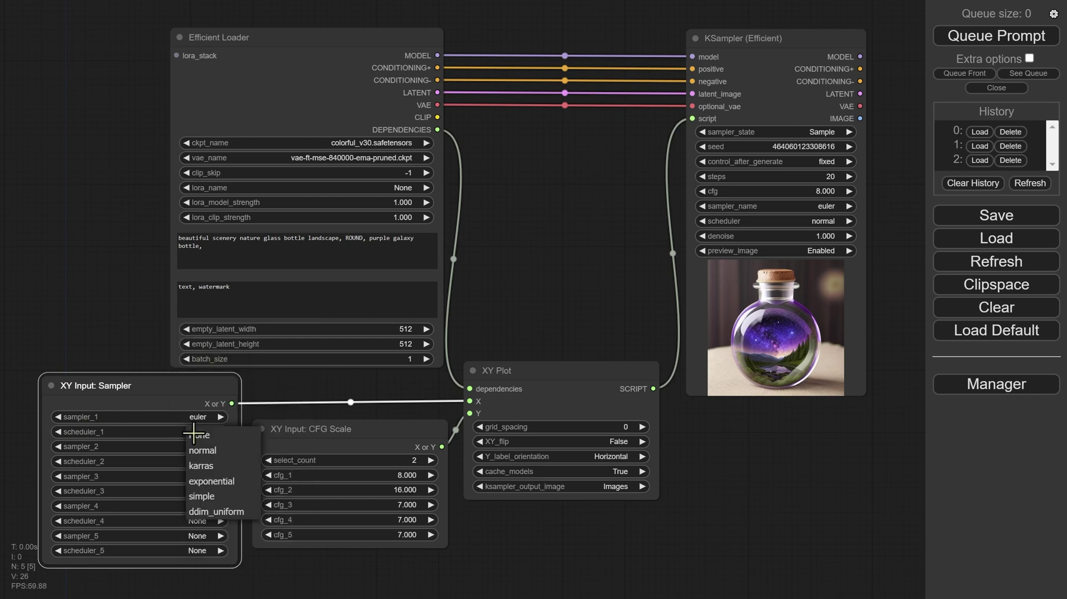
click(226, 455)
click(167, 447)
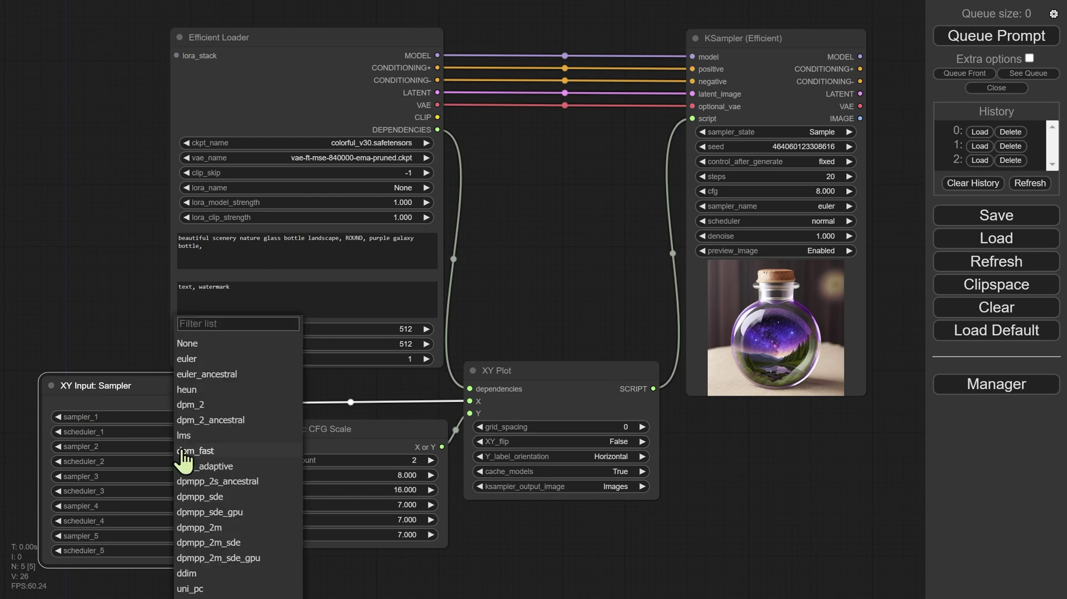
click(201, 360)
click(176, 448)
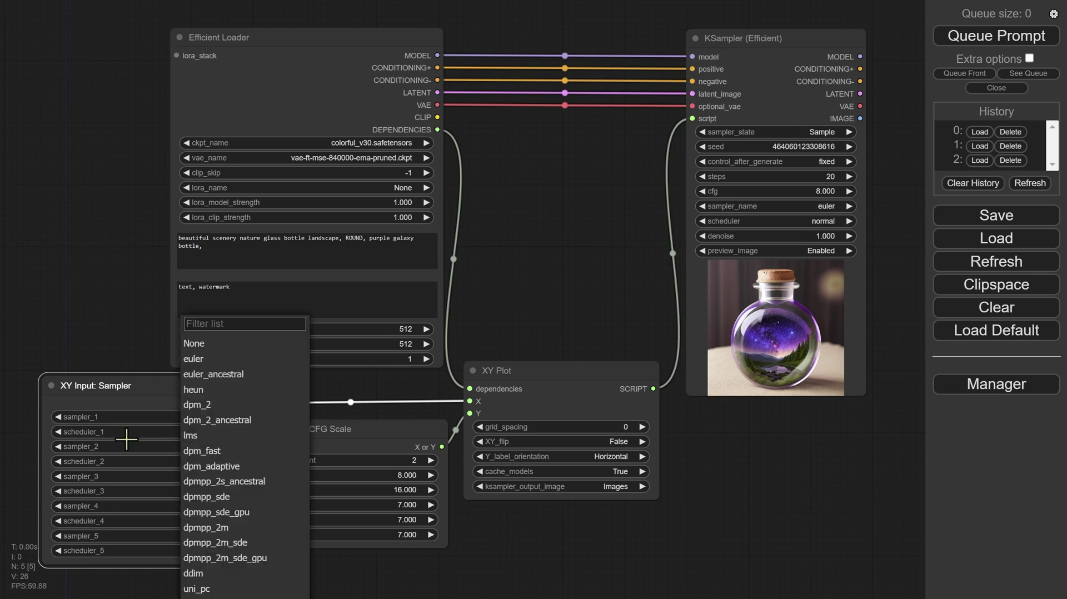
Step: Set scheduler_2 to karras and sampler_3/scheduler_3 to dpm_2_ancestral/normal
click(202, 461)
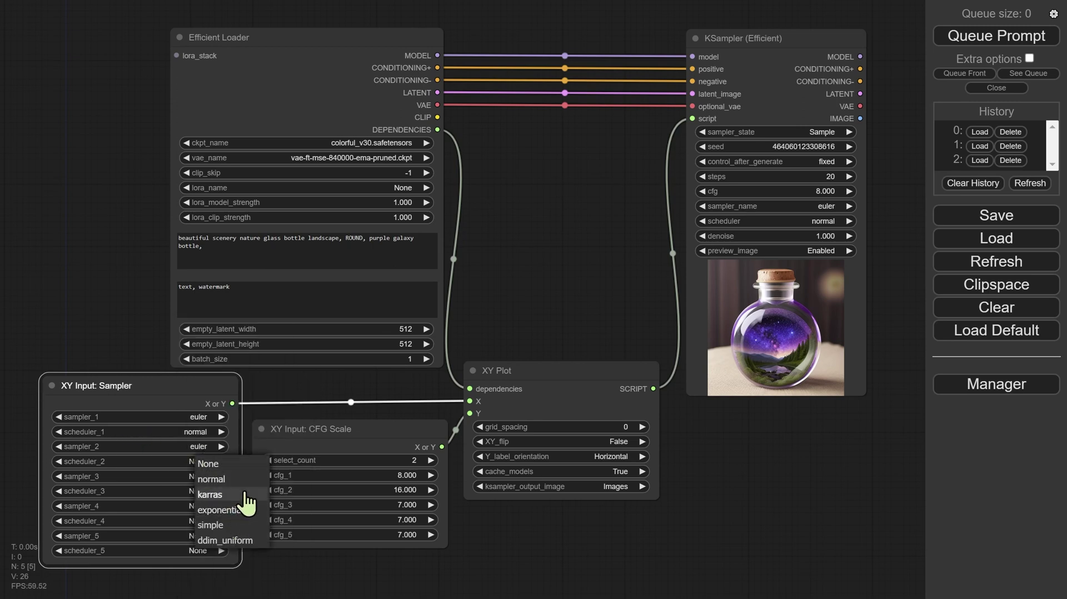
click(233, 502)
click(212, 477)
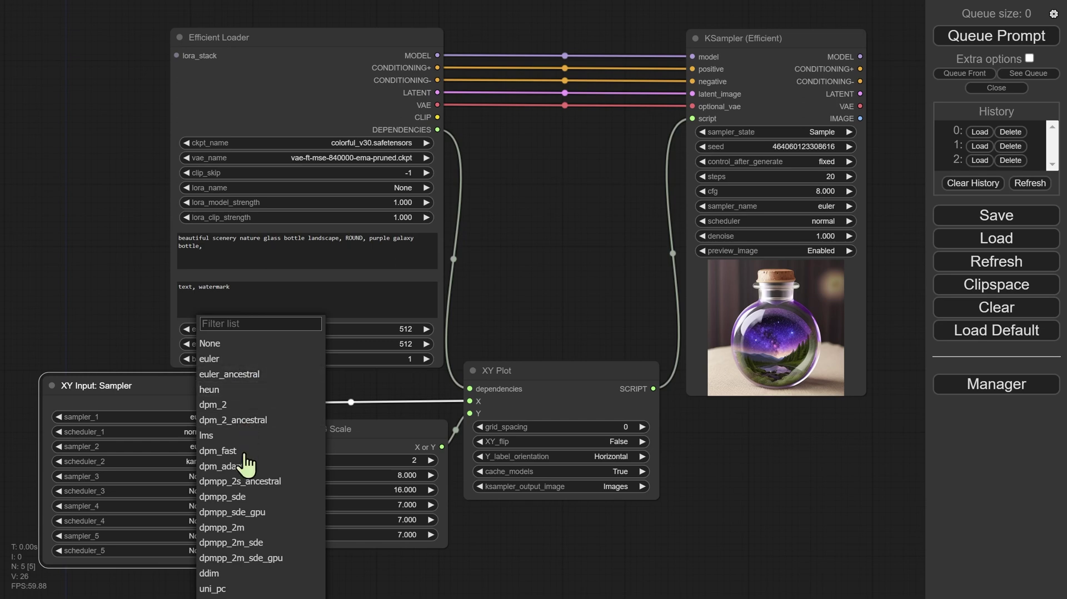
click(246, 420)
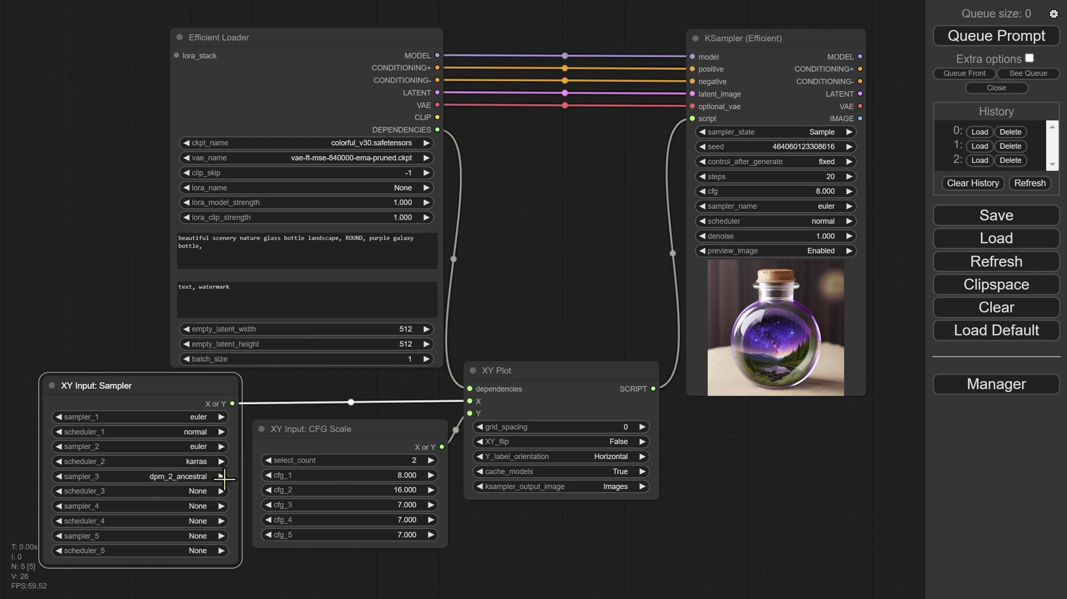
click(193, 492)
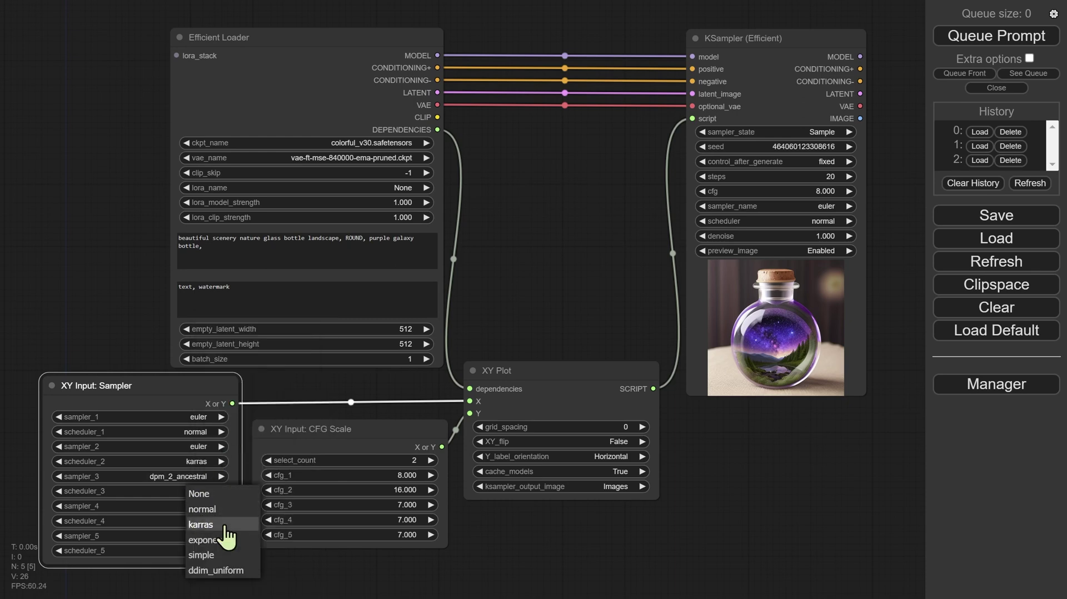
click(225, 509)
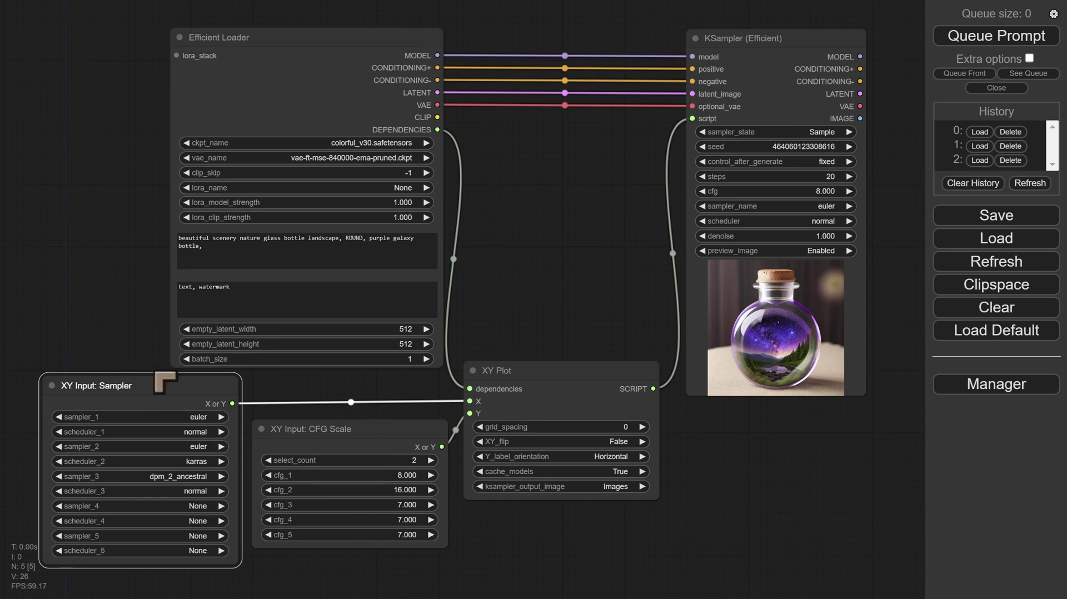
Step: Nudge the Sampler node and connect the XY Plot script to the KSampler's script input
drag(139, 378, 128, 374)
scroll(612, 314, down, 4)
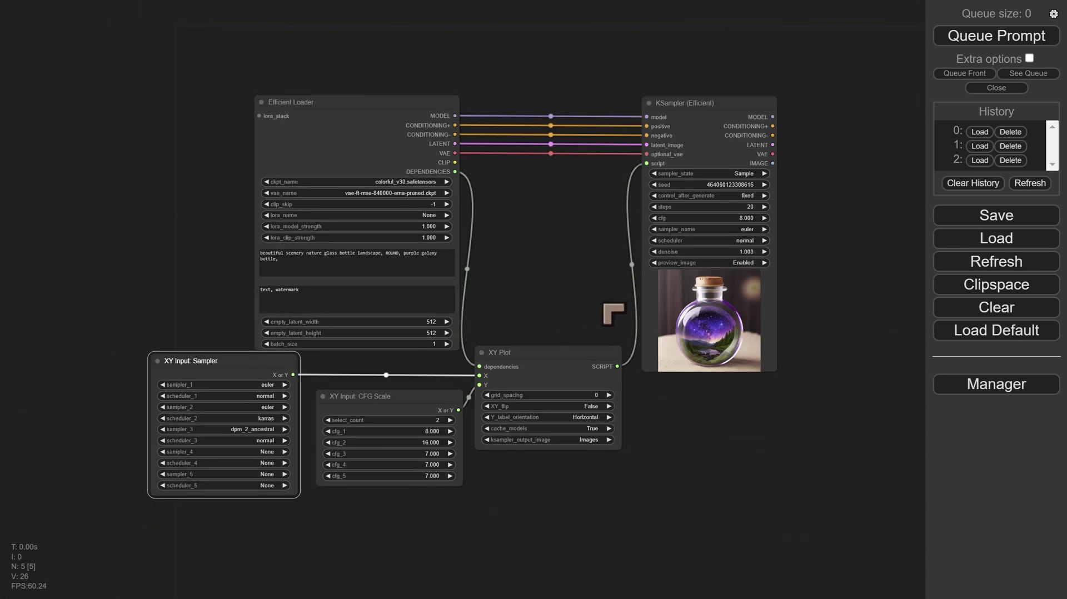
scroll(603, 304, up, 2)
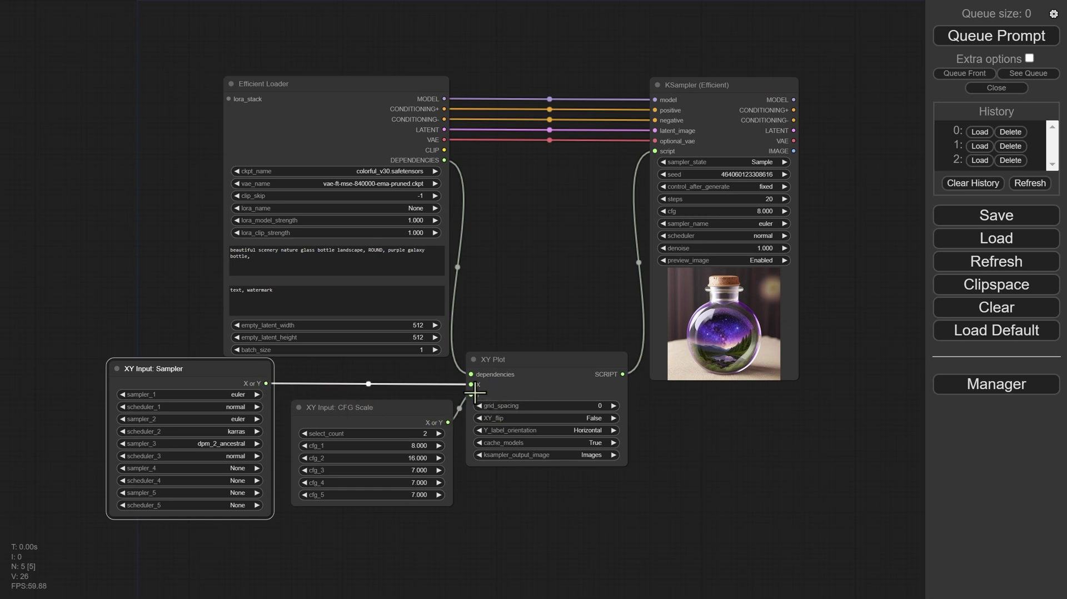
drag(653, 150, 655, 151)
Step: Add a Save Image node fed by the KSampler's IMAGE output and recentre the graph
drag(762, 424, 575, 442)
drag(612, 167, 692, 177)
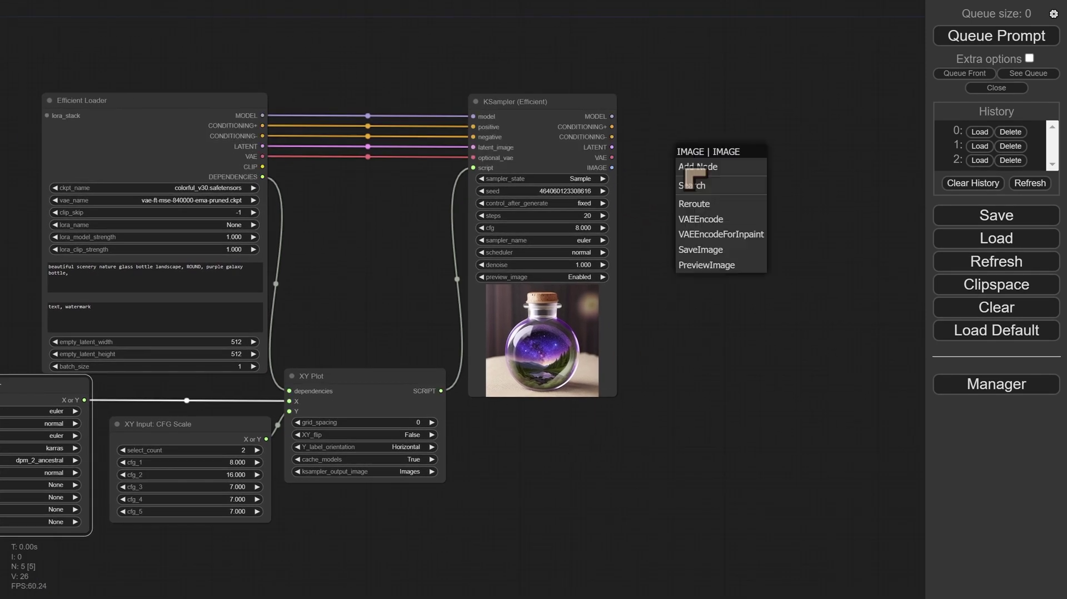
click(710, 251)
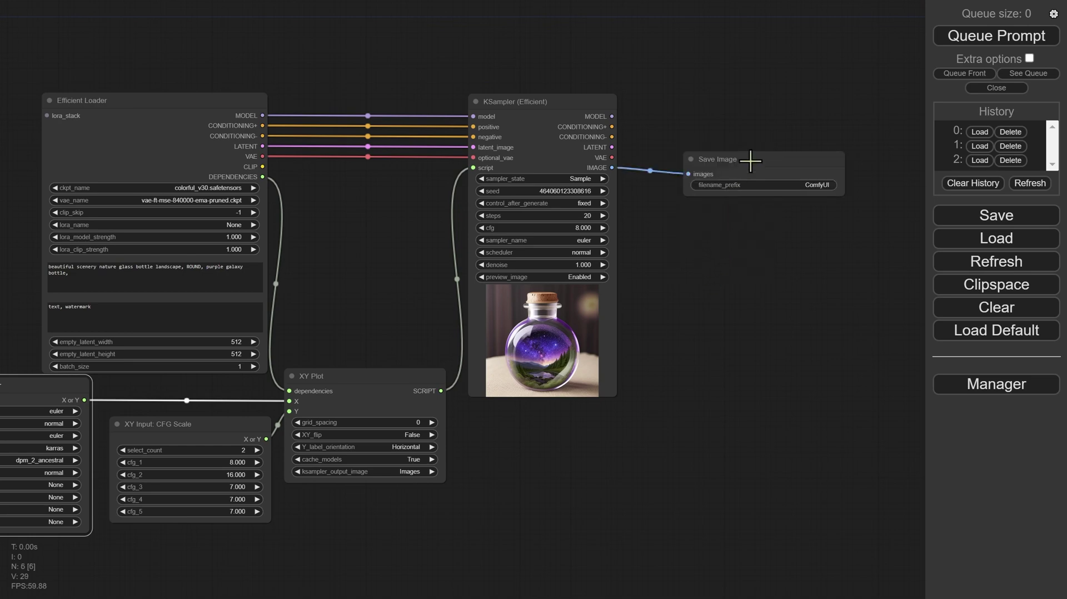
drag(750, 161, 748, 154)
scroll(681, 267, down, 4)
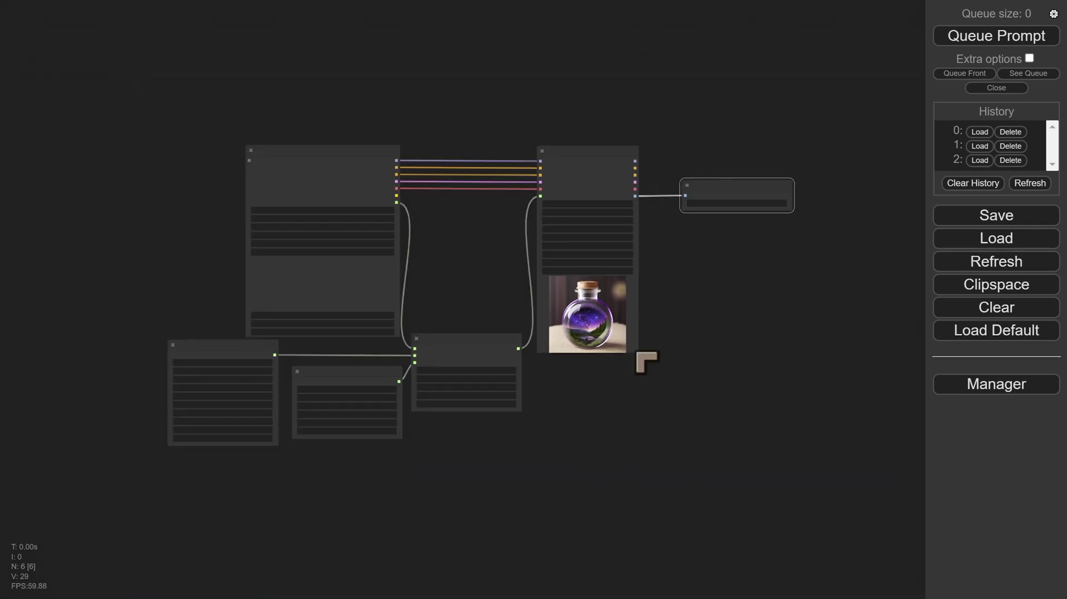
drag(603, 415, 717, 374)
scroll(639, 424, up, 4)
drag(638, 424, 647, 545)
scroll(667, 503, up, 1)
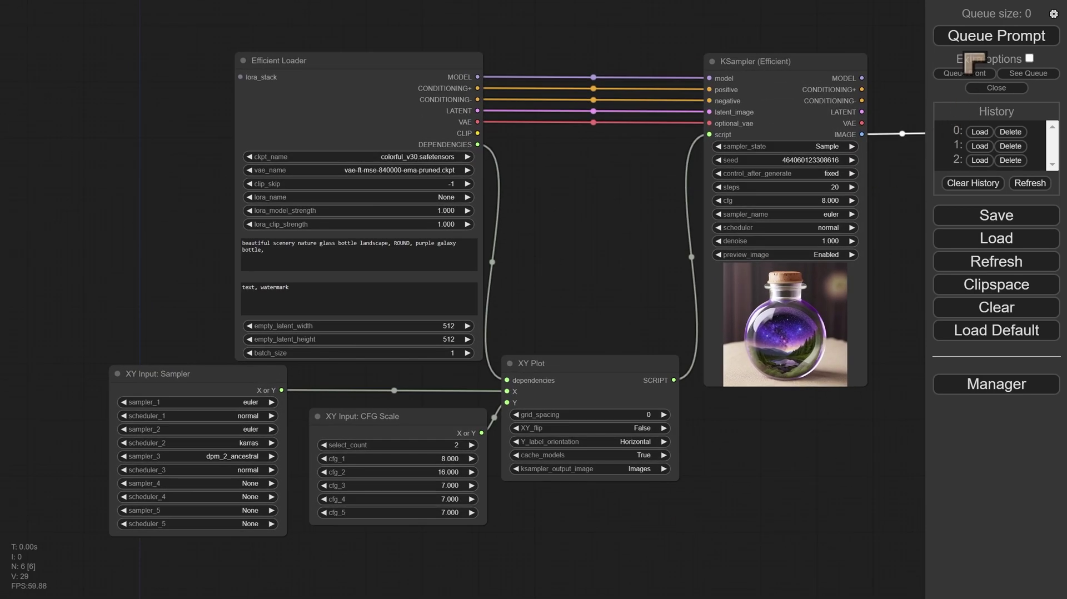
Step: Queue the workflow once and inspect the Save Image and KSampler nodes
click(970, 37)
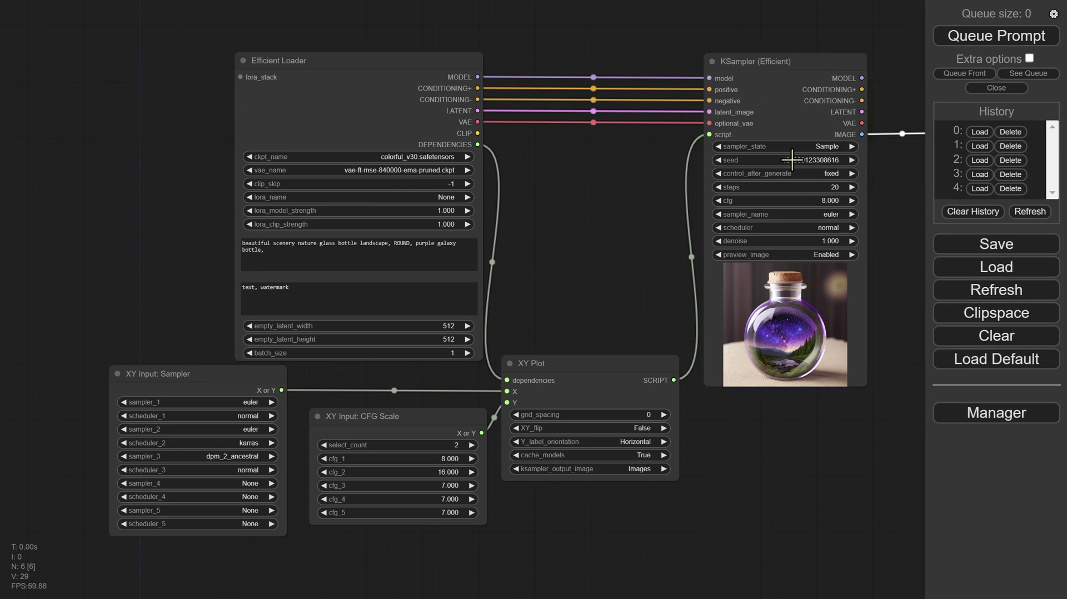
drag(920, 267, 661, 278)
scroll(535, 354, up, 10)
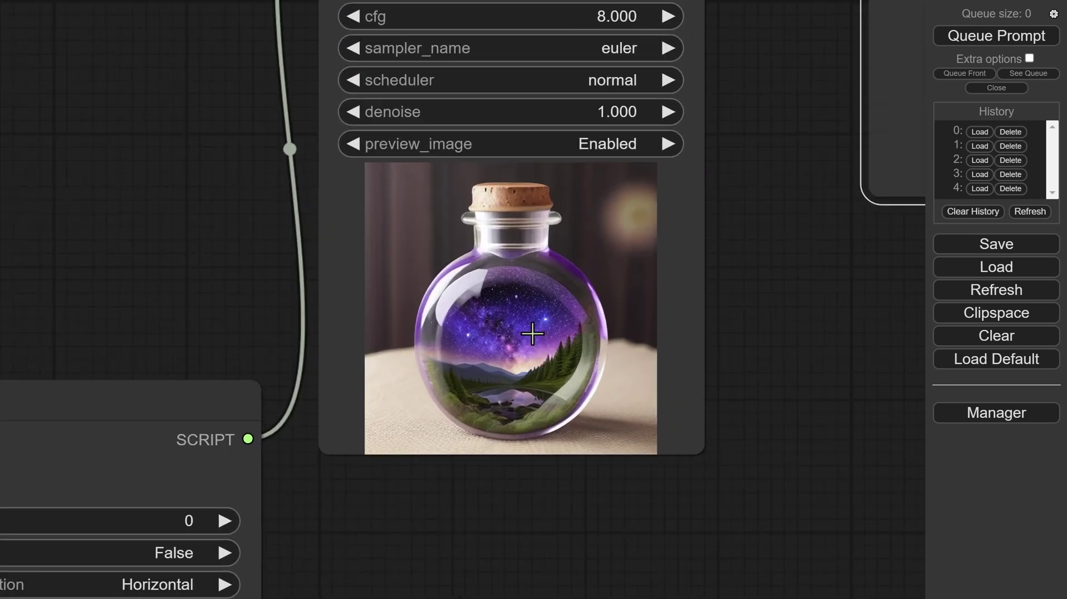
scroll(539, 344, down, 3)
scroll(547, 300, up, 2)
scroll(722, 367, down, 1)
scroll(389, 555, down, 4)
scroll(615, 443, up, 4)
scroll(666, 354, down, 3)
scroll(574, 453, up, 1)
scroll(393, 156, up, 1)
scroll(398, 60, down, 1)
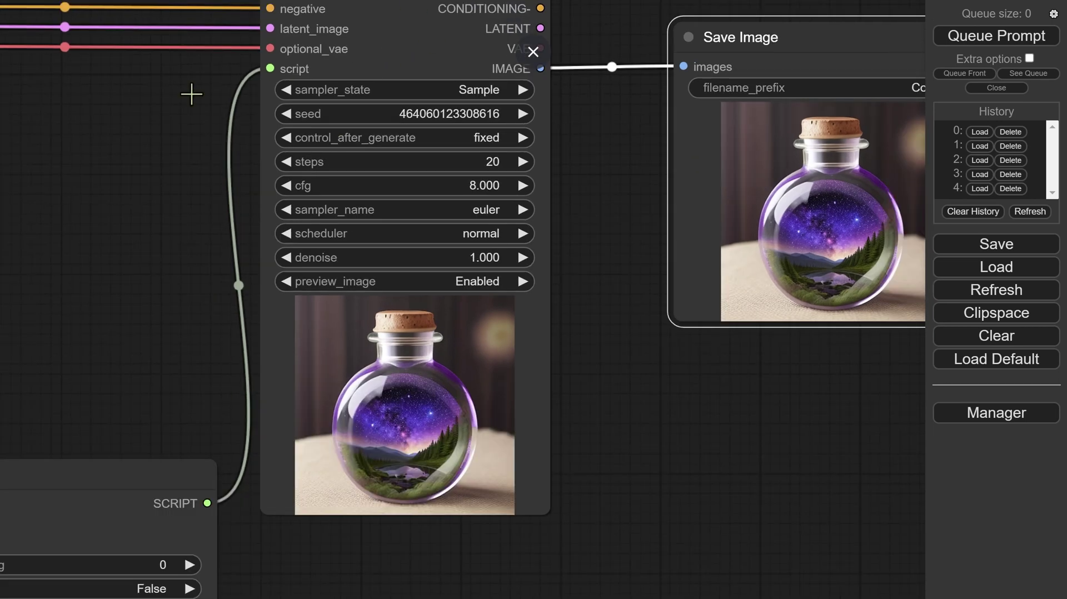
drag(162, 114, 207, 247)
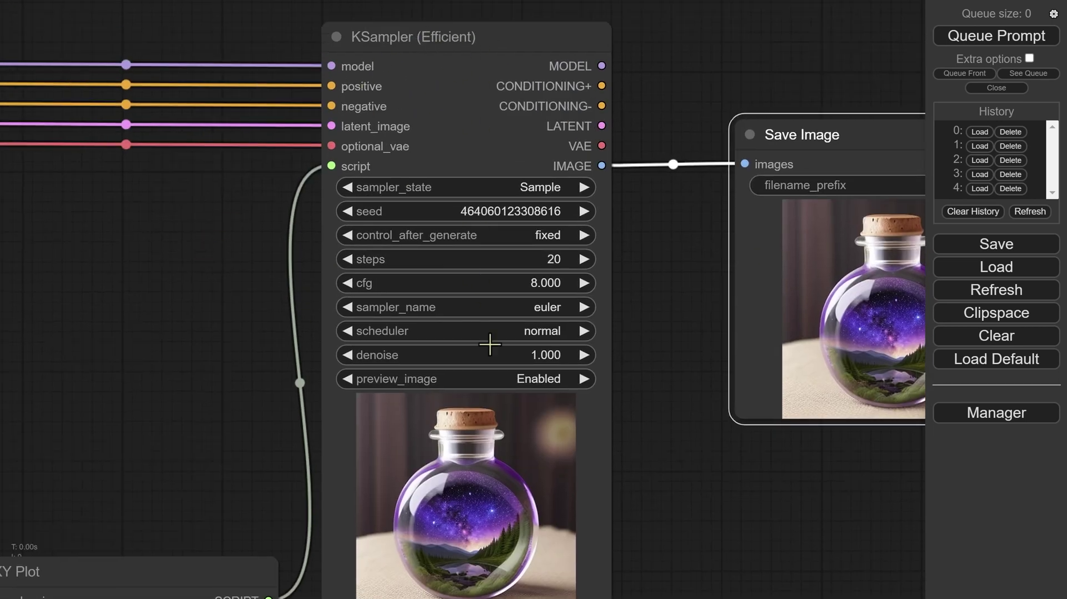
Step: Switch the KSampler's sampler_state from Sample to Script
drag(645, 494, 791, 338)
scroll(615, 454, down, 4)
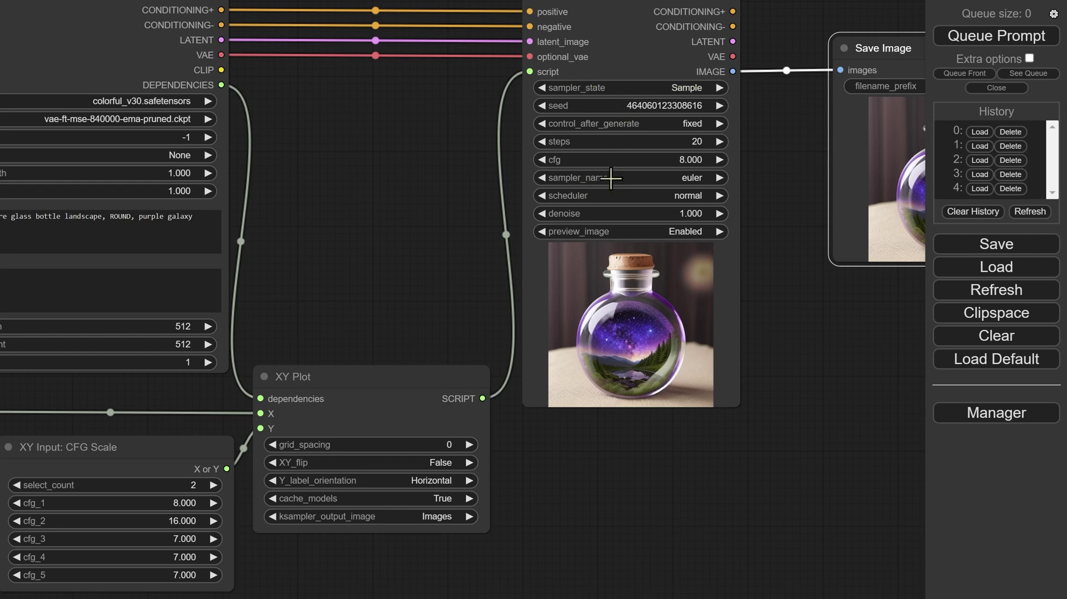
click(651, 86)
click(667, 112)
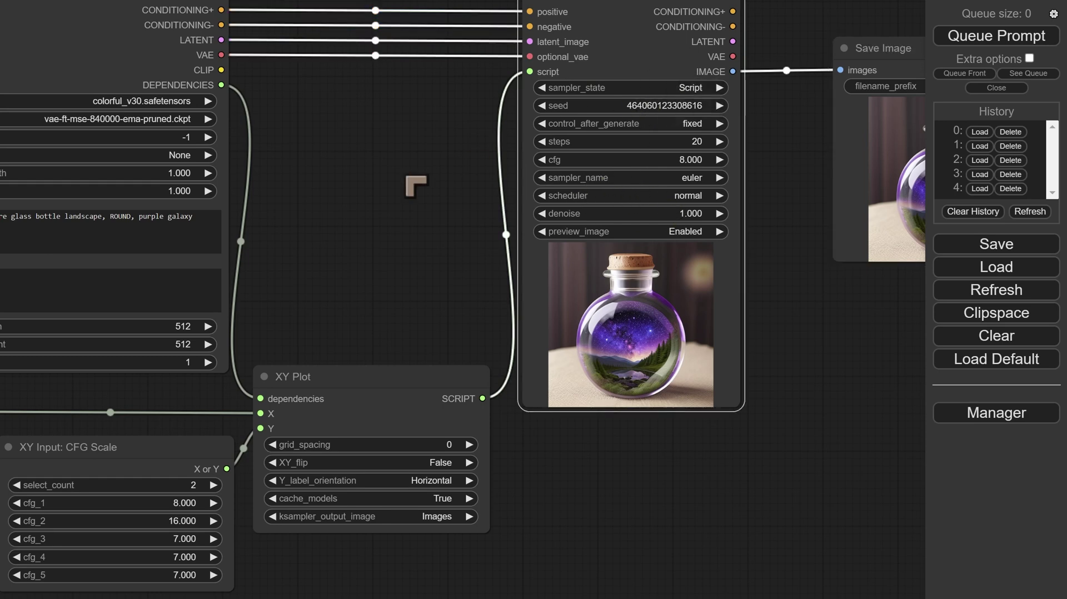
scroll(369, 201, down, 4)
Step: Queue the workflow again to generate the 3×2 sampler-by-CFG 8/16 XY grid
click(1000, 37)
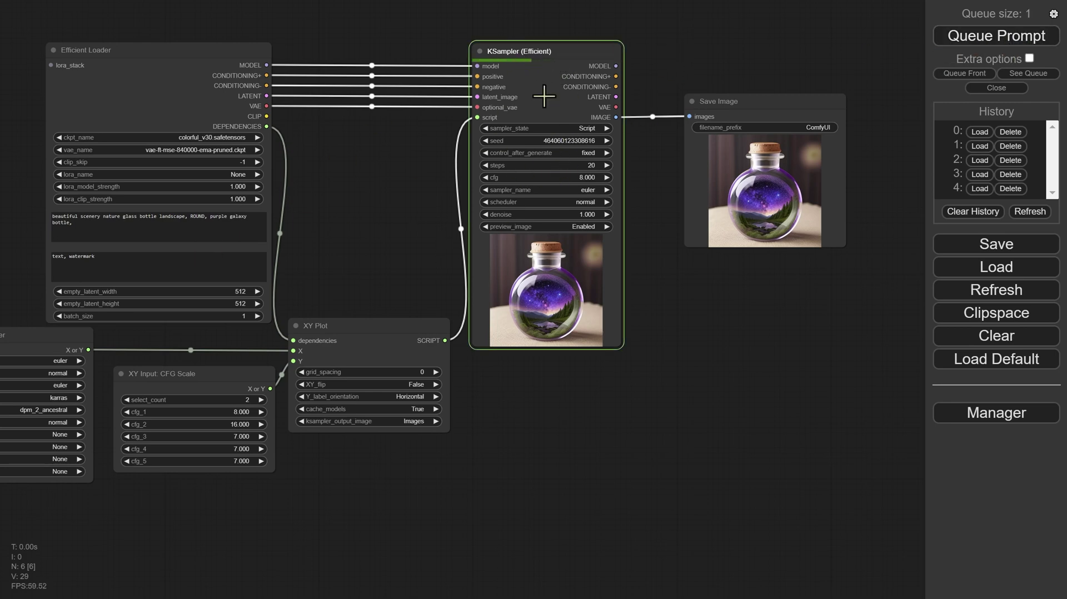
drag(355, 188, 479, 169)
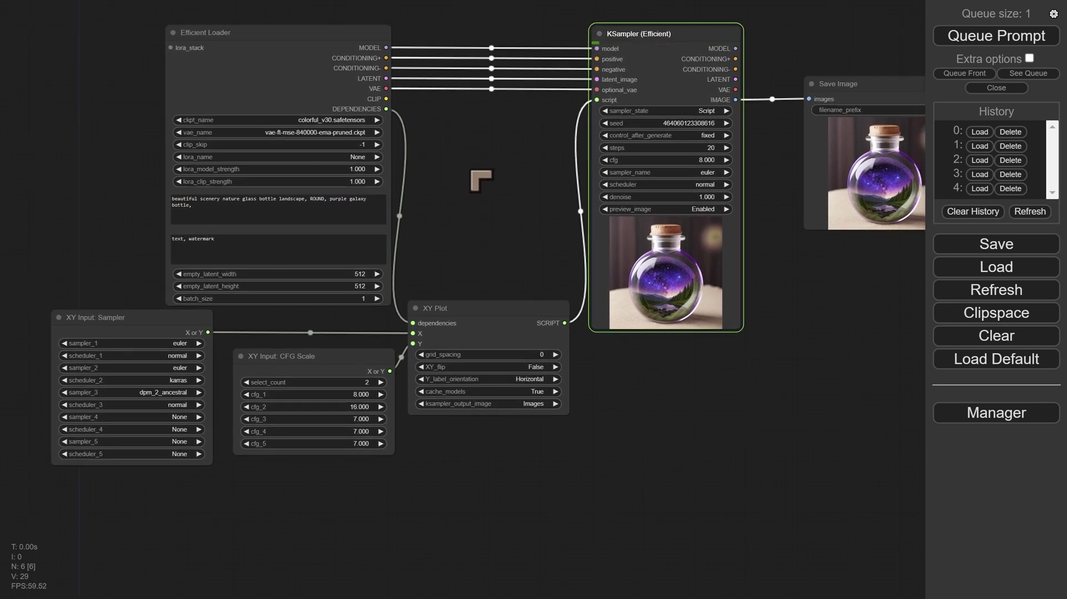
drag(476, 170, 324, 198)
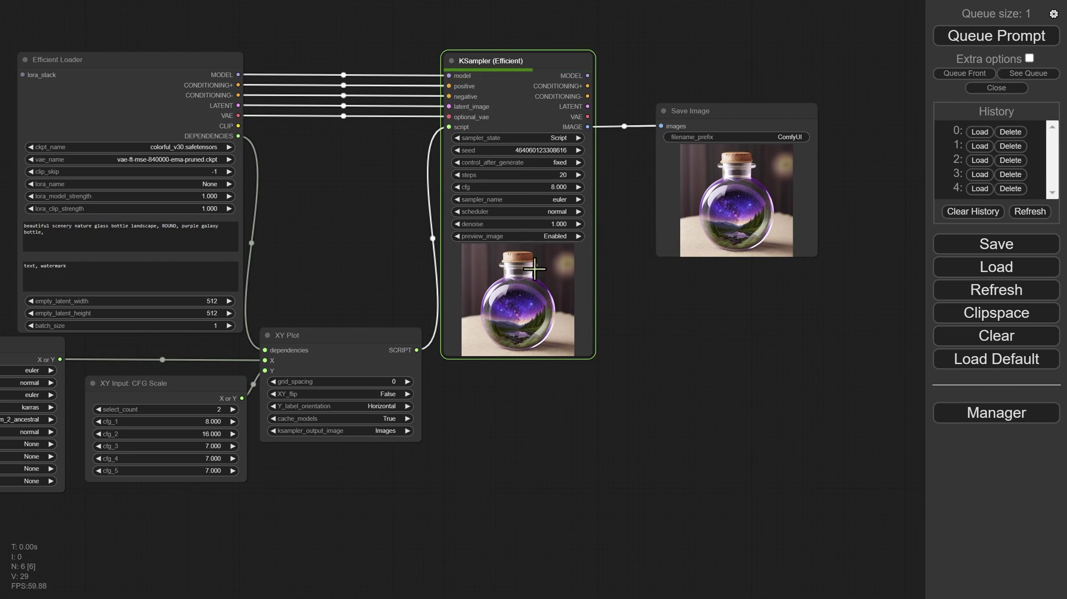
drag(334, 275, 412, 239)
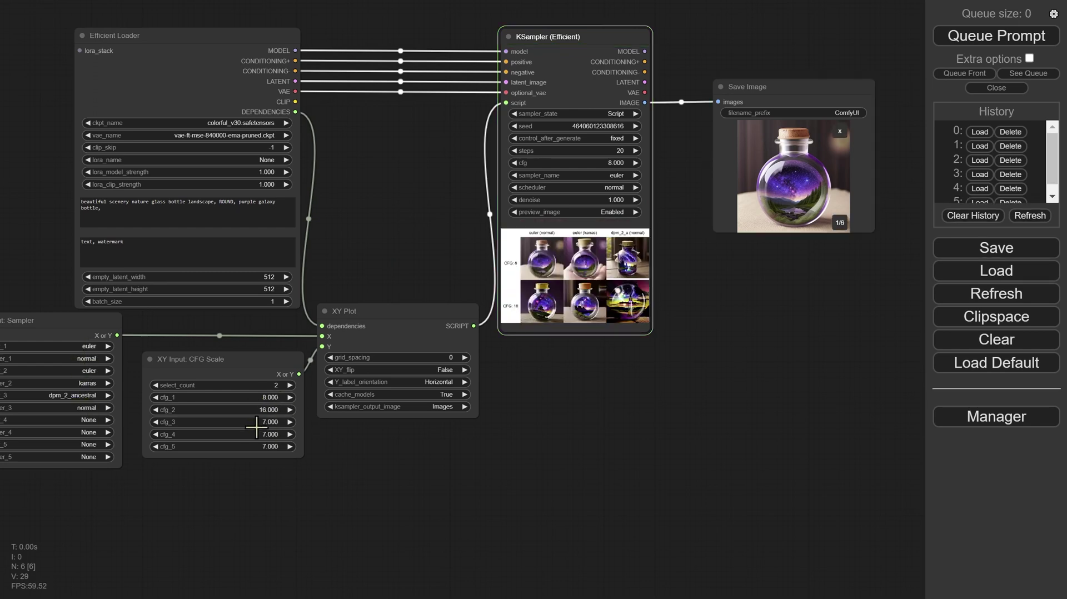
scroll(633, 258, up, 2)
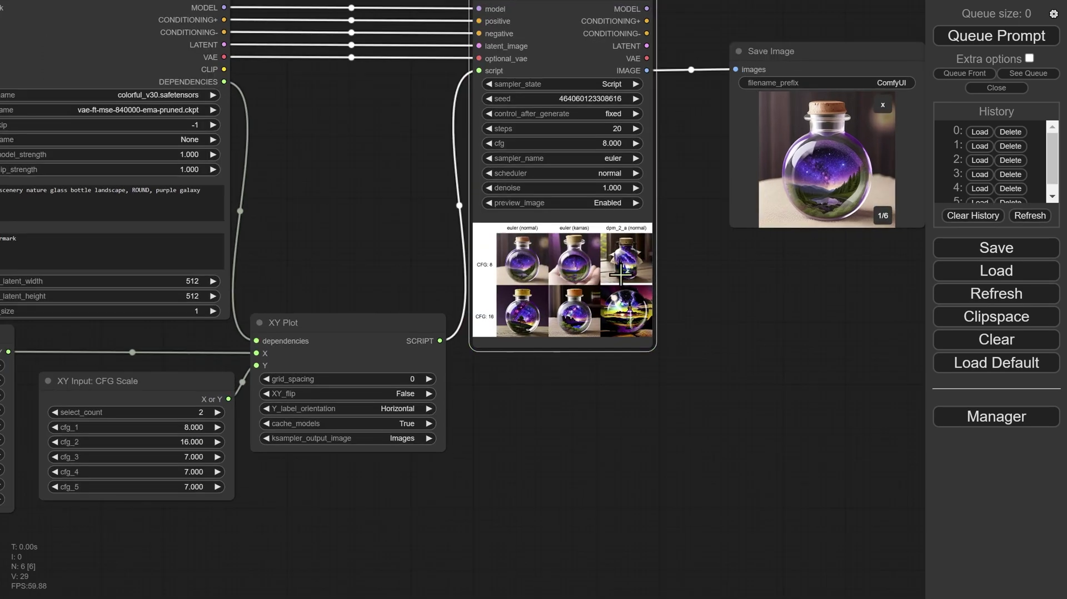
scroll(619, 273, up, 10)
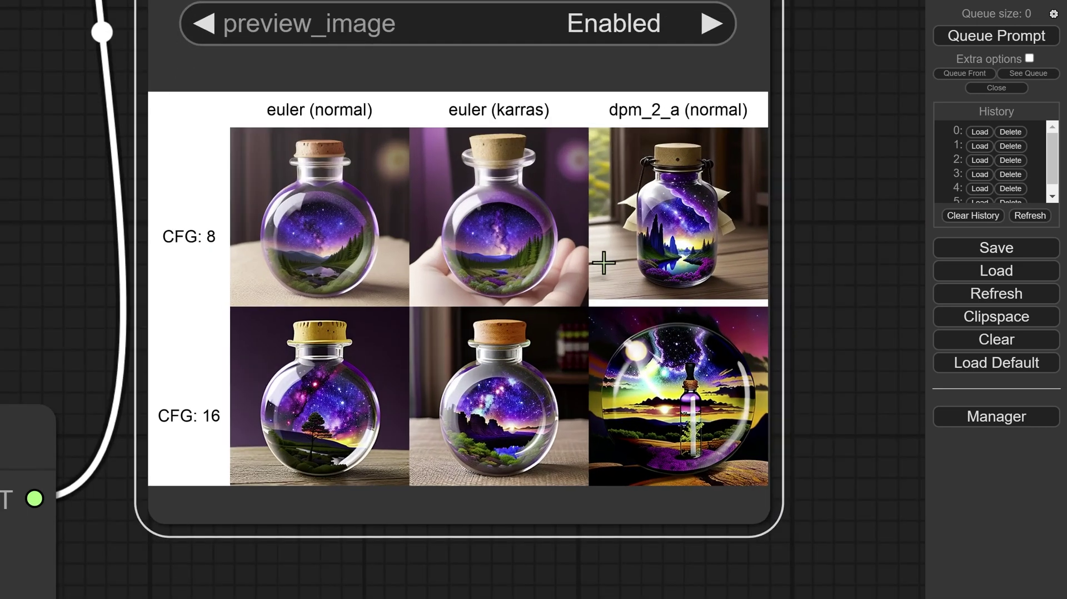
scroll(604, 262, up, 1)
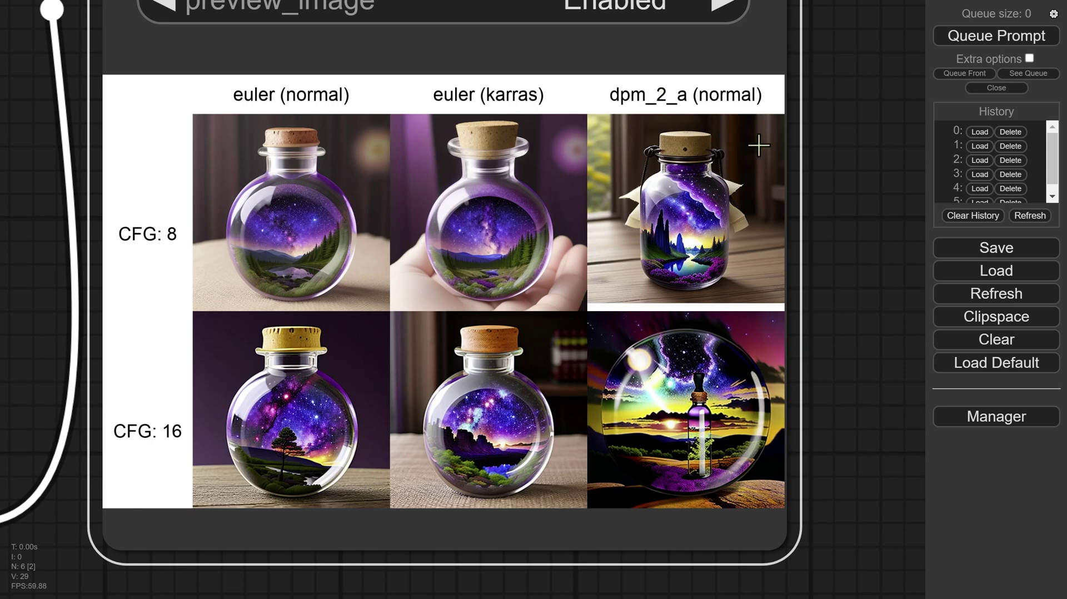
scroll(756, 167, up, 3)
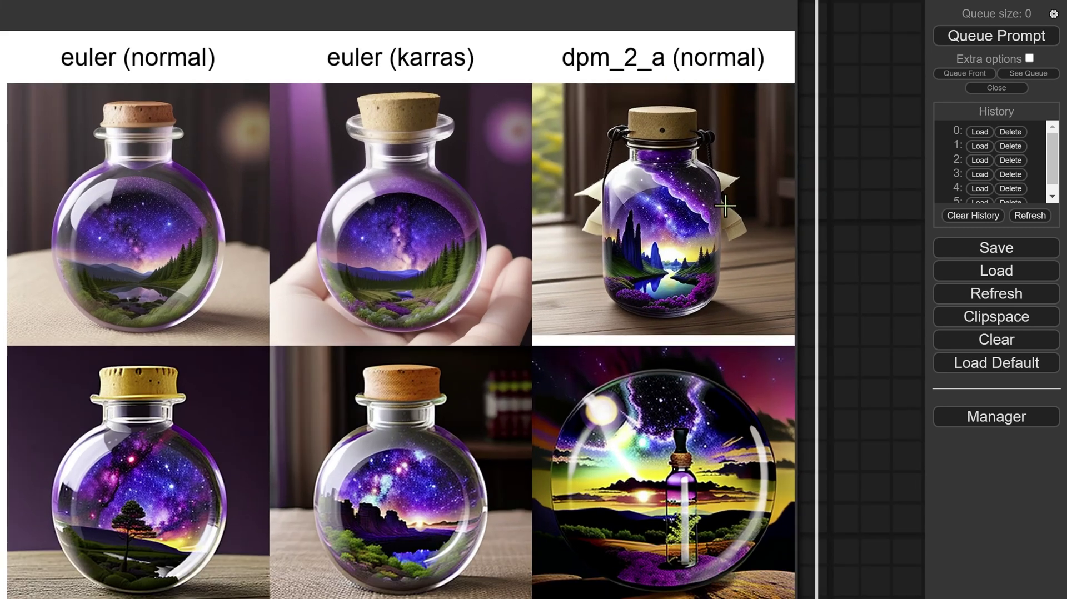
scroll(724, 214, down, 1)
scroll(724, 214, down, 2)
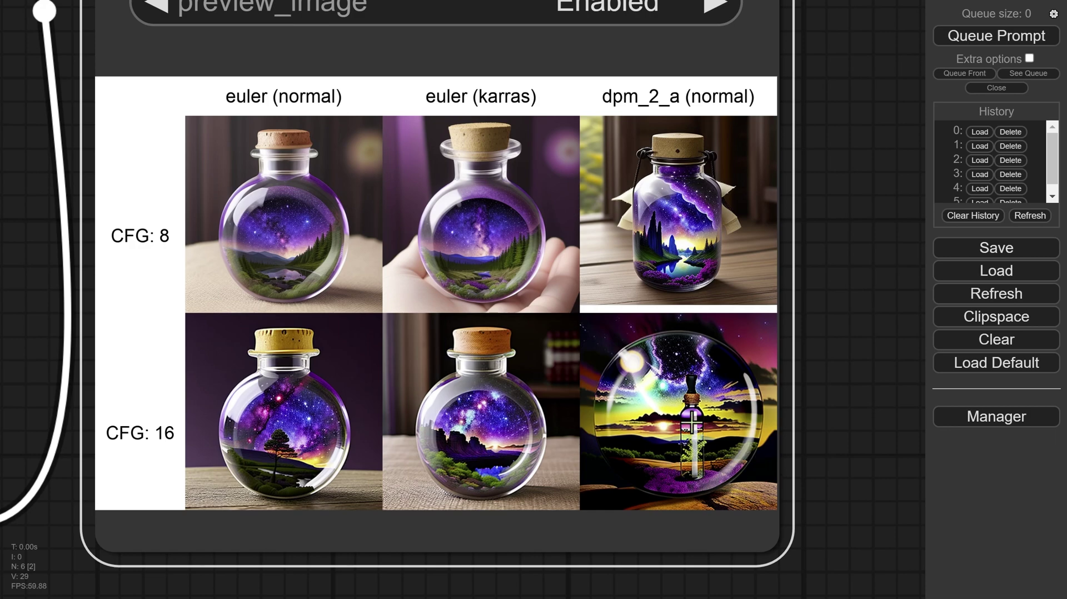
scroll(806, 489, down, 3)
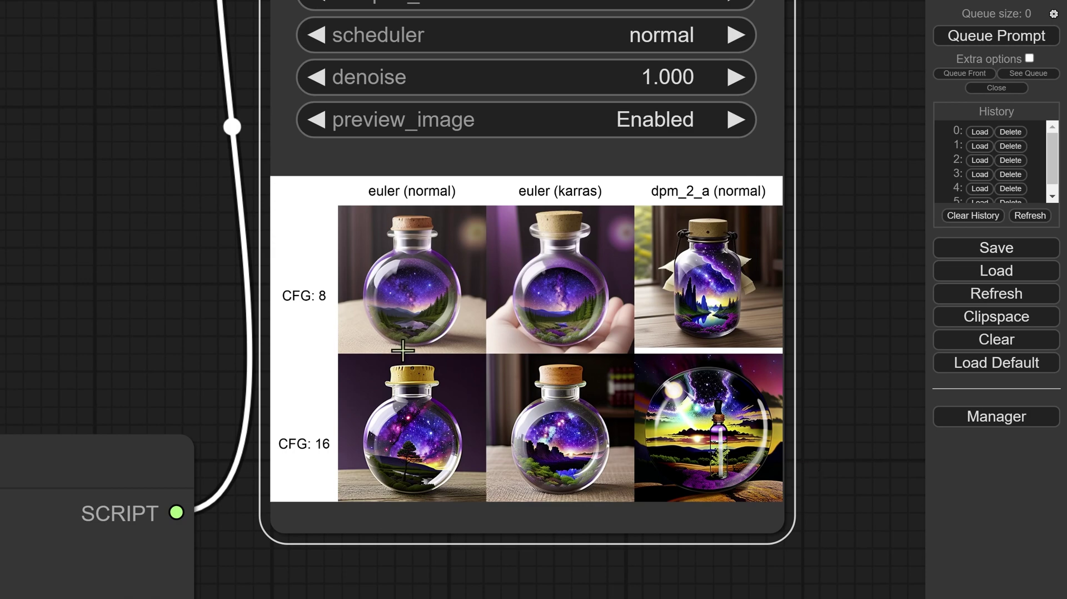
scroll(478, 333, up, 2)
scroll(498, 302, up, 1)
scroll(440, 362, up, 3)
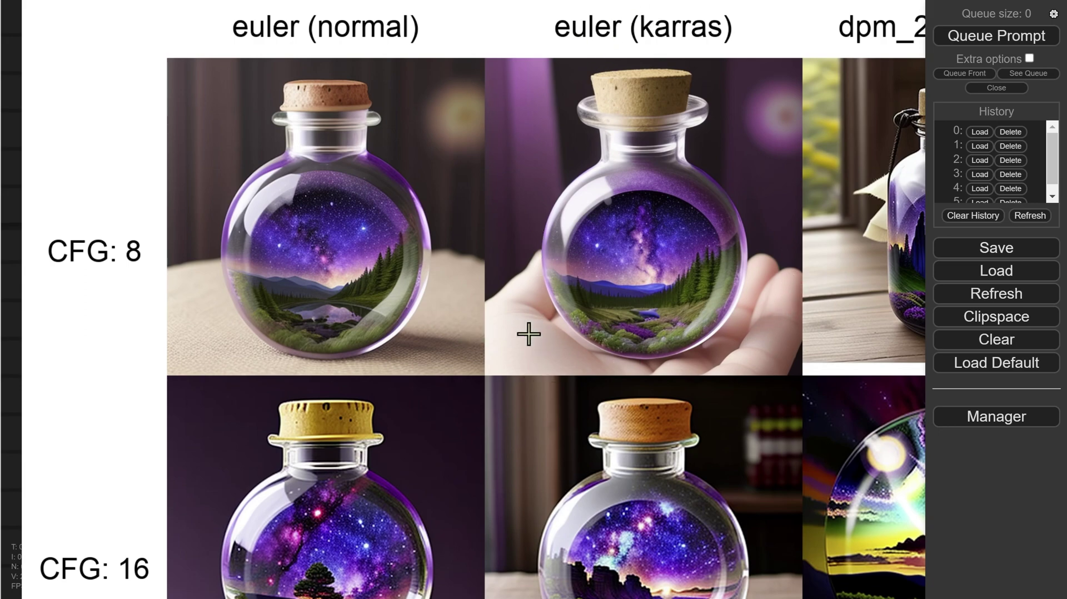
scroll(529, 334, down, 5)
scroll(525, 330, down, 3)
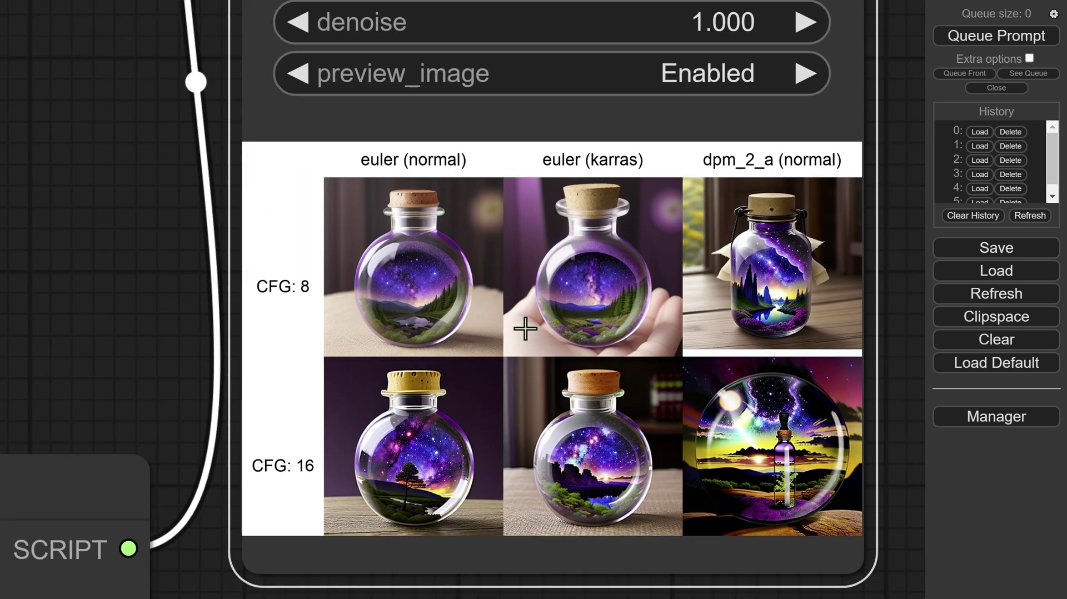
scroll(524, 339, down, 4)
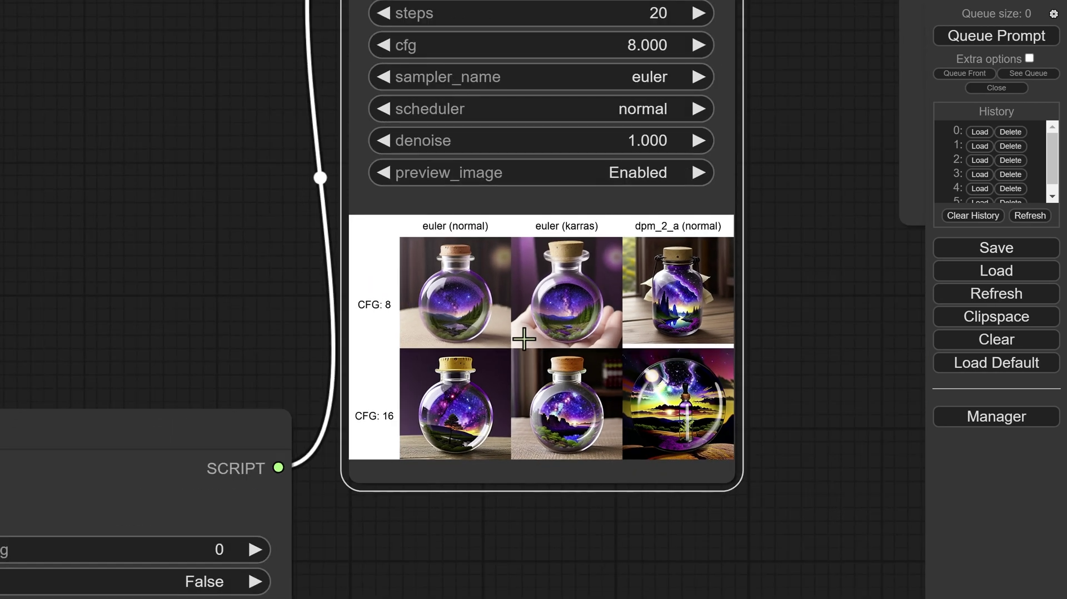
scroll(481, 357, down, 5)
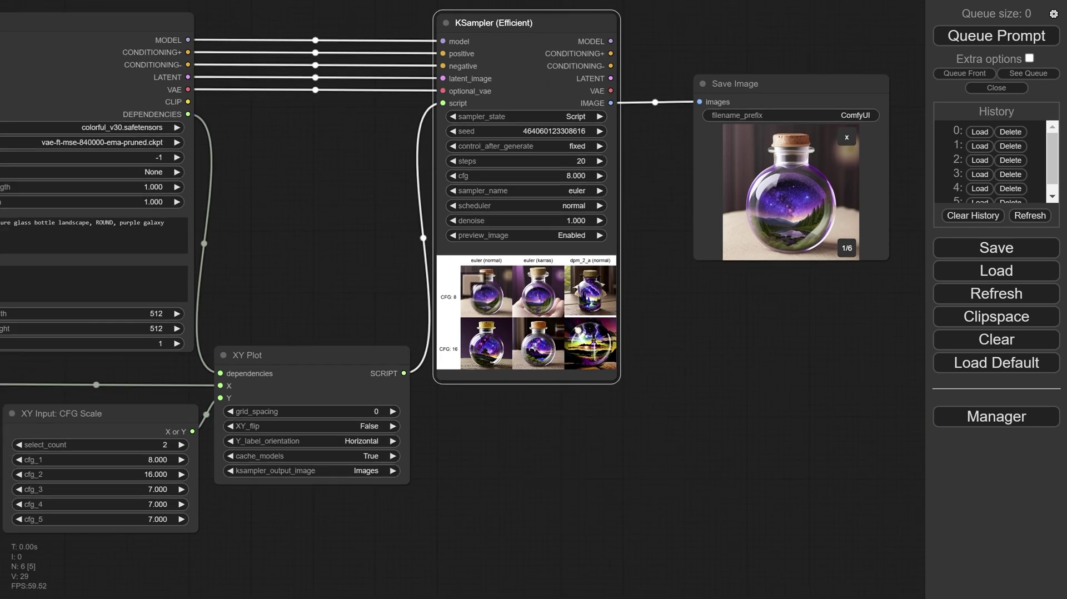
Step: Step through saved images 1/6 to 6/6, then return Save Image to thumbnails
scroll(773, 86, up, 2)
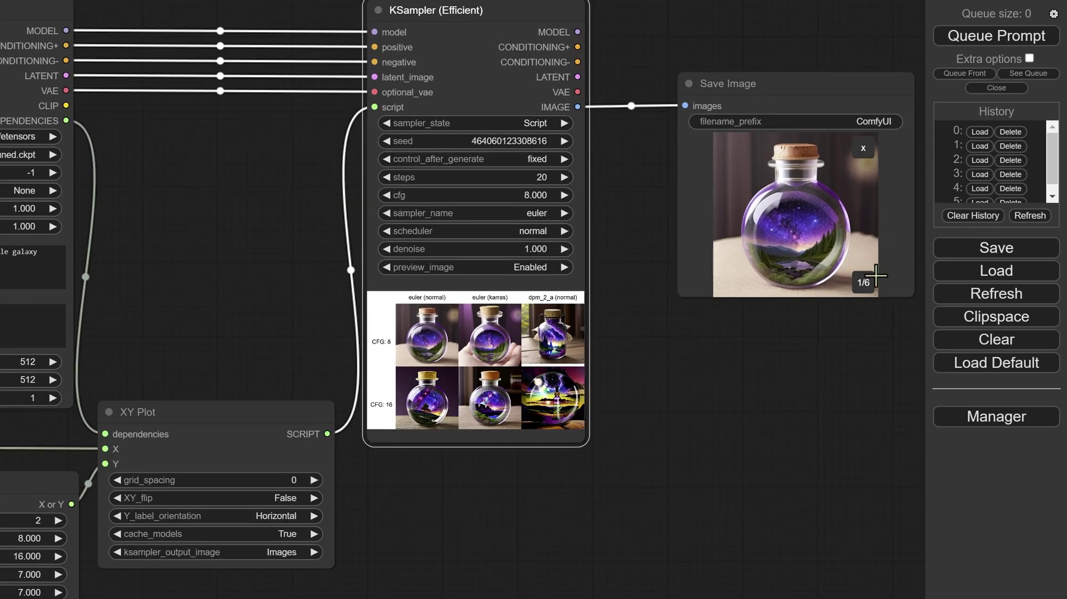
click(870, 292)
click(870, 292)
click(870, 292)
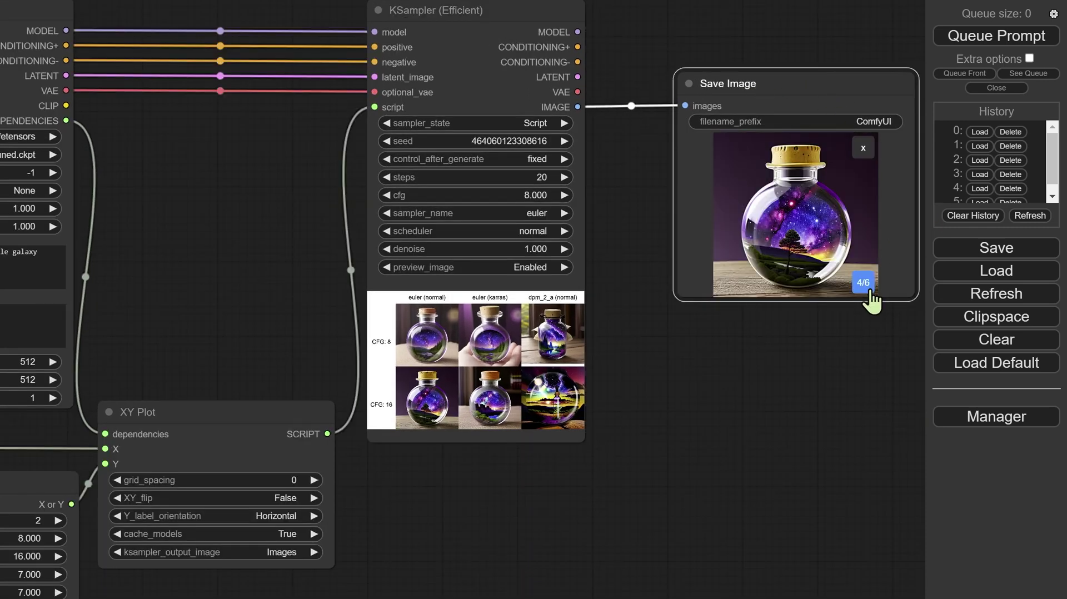
click(870, 293)
click(871, 292)
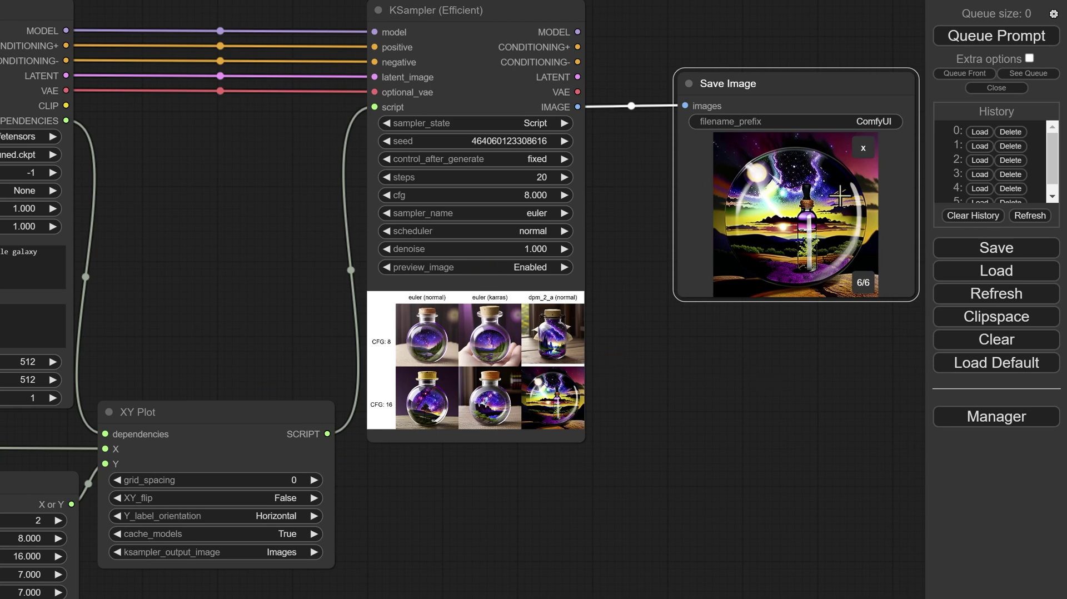
click(863, 148)
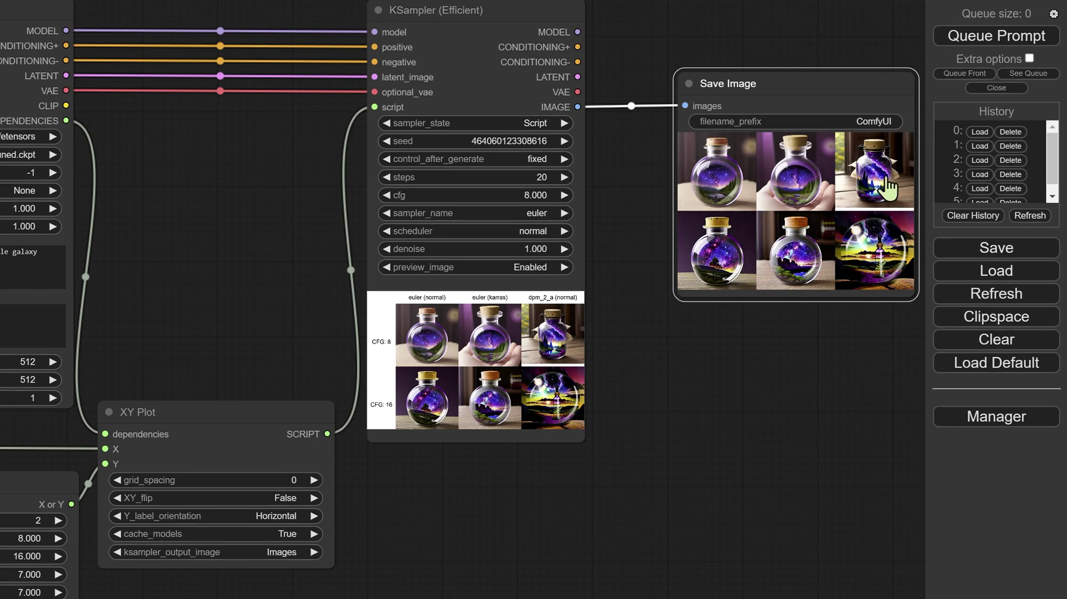
Step: Check the sixth image's options, cycle all six images again, then show thumbnails
right_click(867, 267)
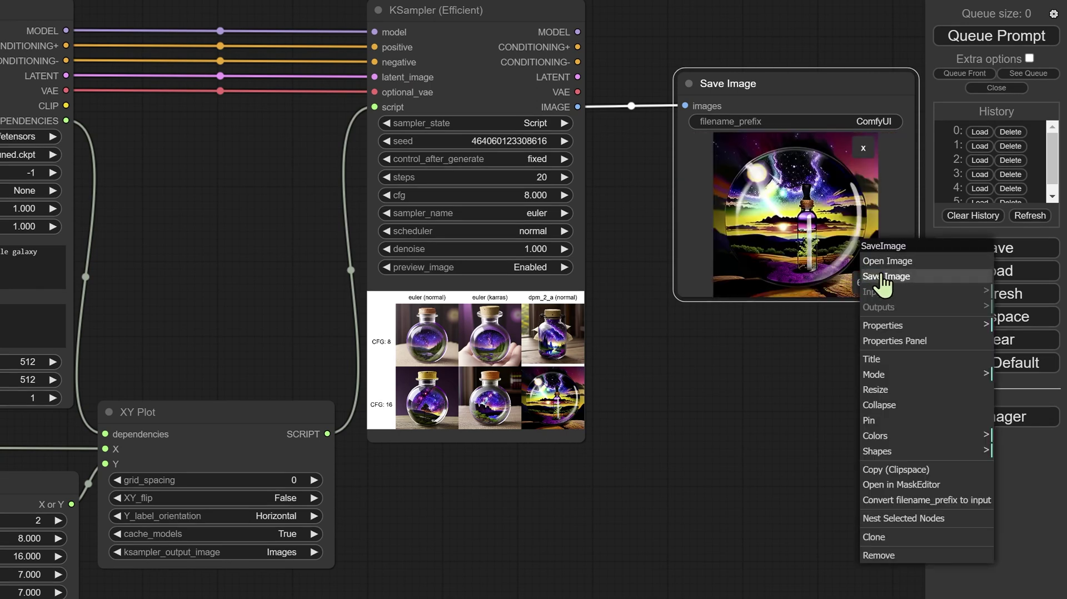
click(725, 274)
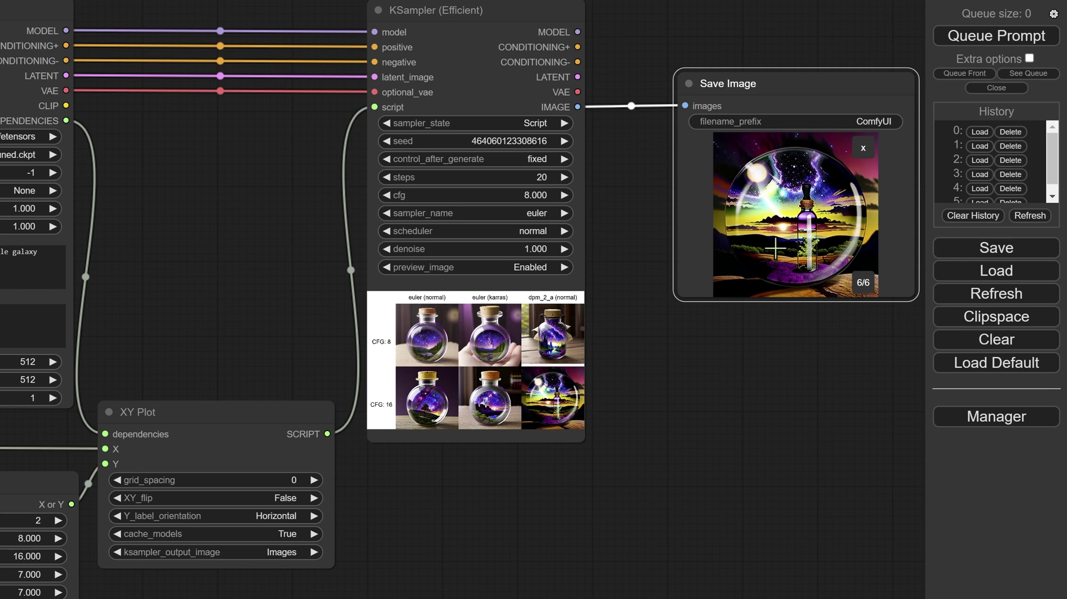
click(863, 283)
click(863, 283)
click(863, 283)
click(863, 283)
click(864, 283)
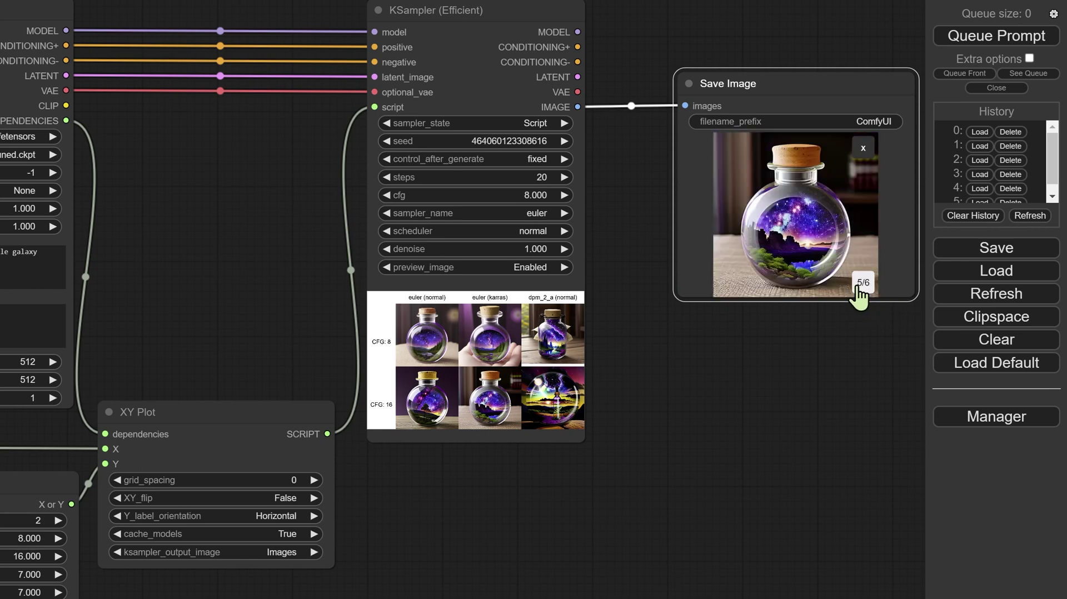
click(863, 283)
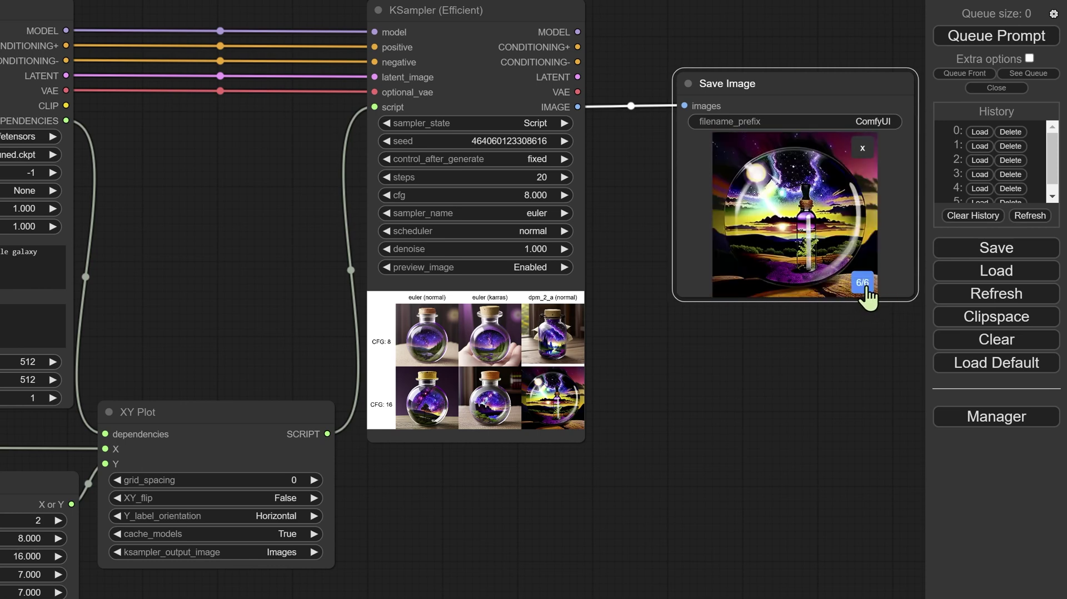
click(863, 283)
click(863, 283)
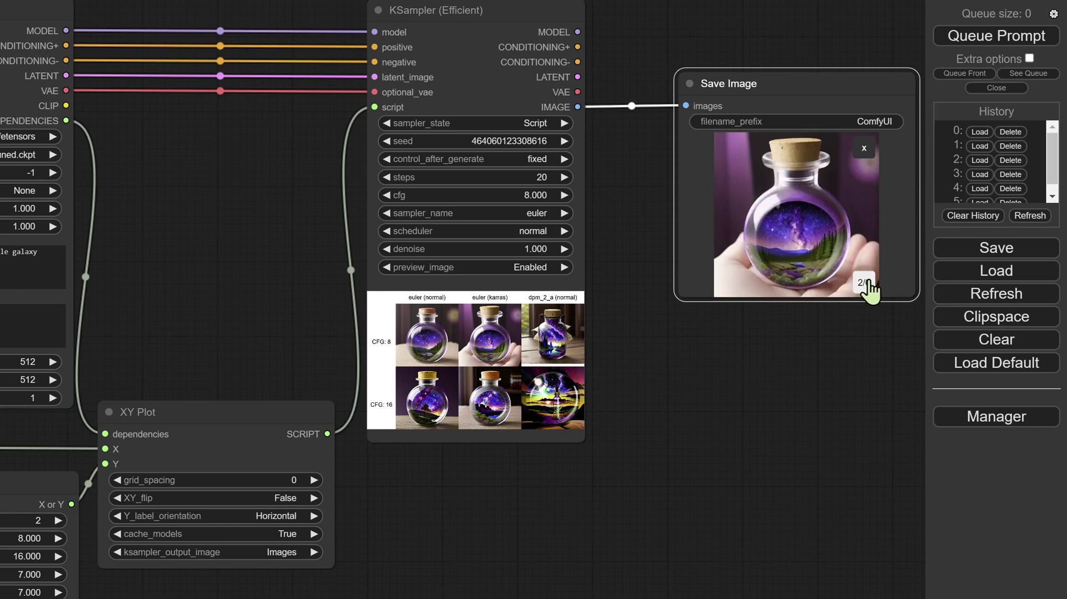
click(864, 147)
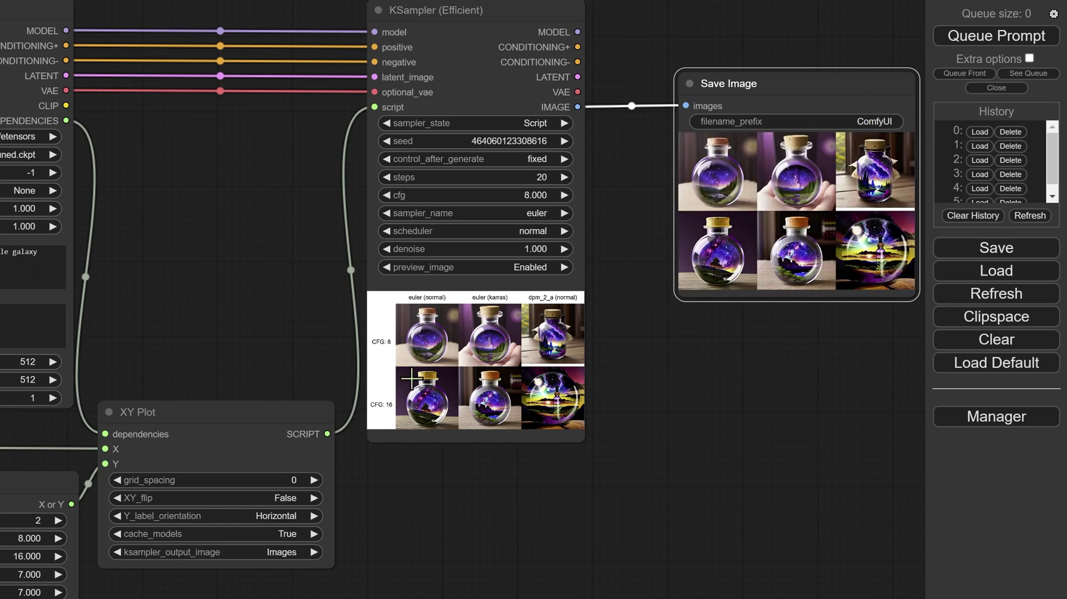
Step: View the KSampler node's options, dismiss them, and adjust the zoom
scroll(486, 345, up, 1)
right_click(487, 345)
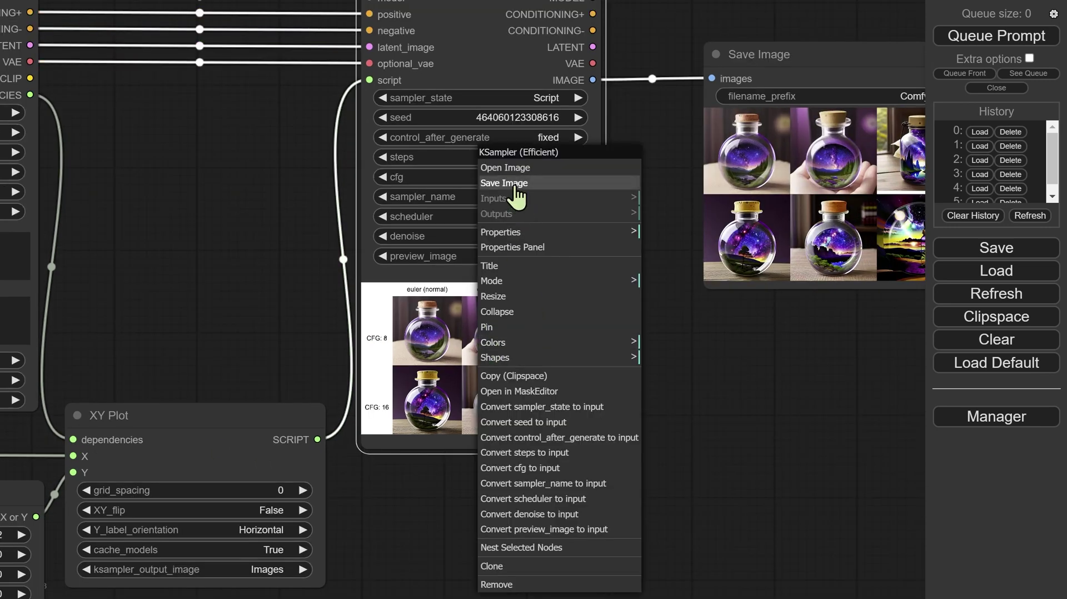
click(431, 335)
scroll(501, 361, up, 9)
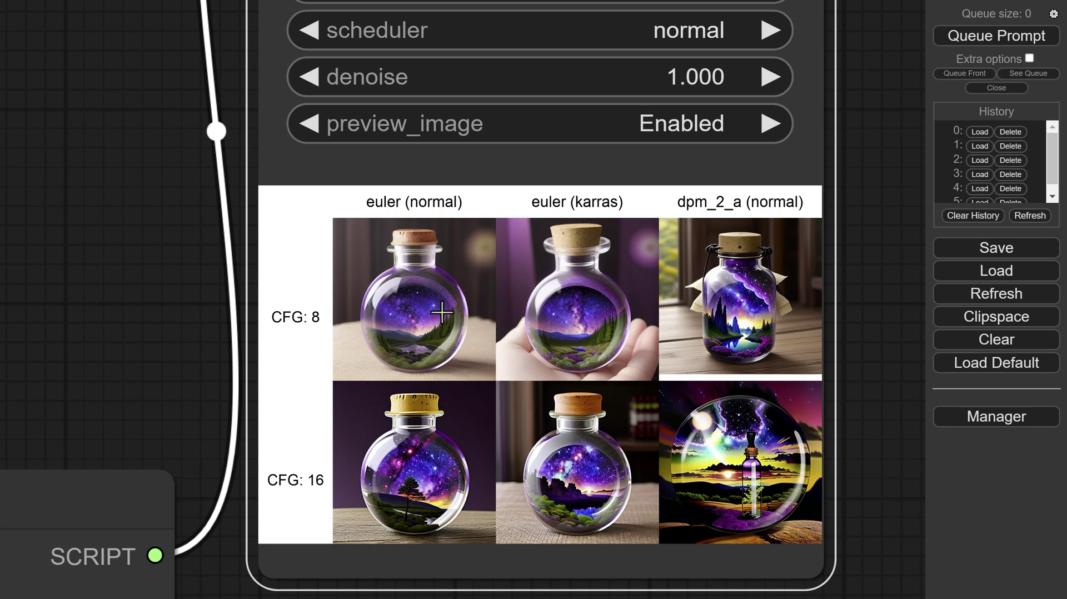
scroll(442, 313, down, 2)
scroll(488, 317, up, 1)
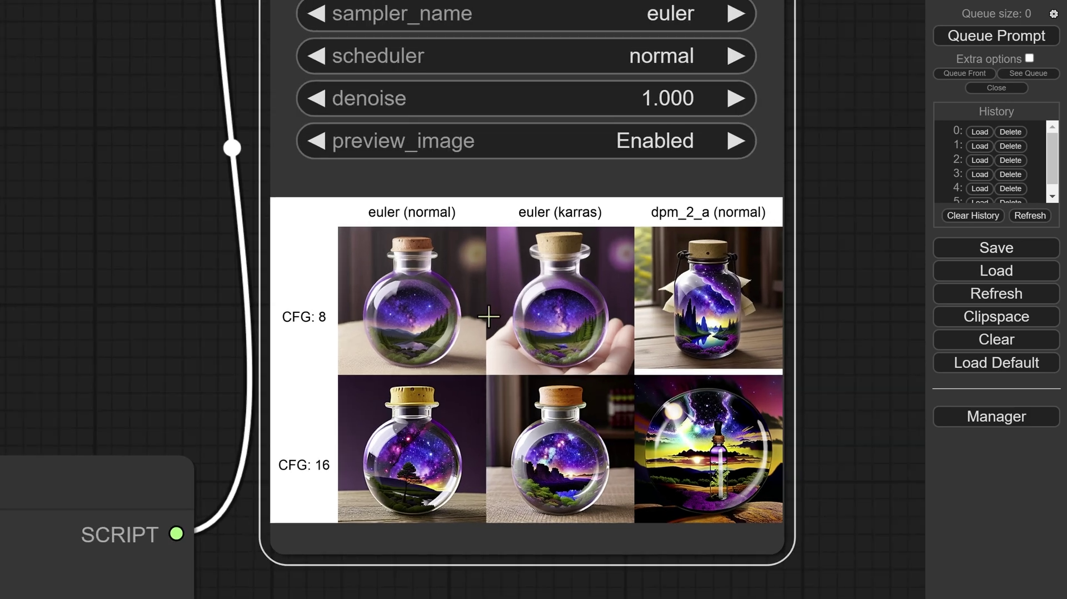
scroll(488, 317, up, 1)
scroll(488, 317, down, 13)
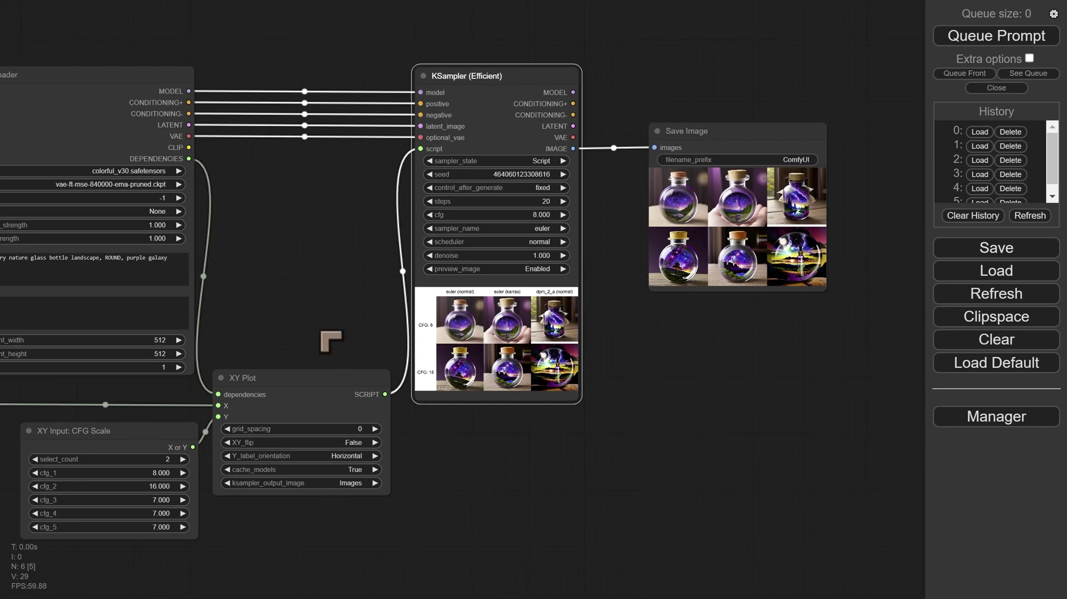
drag(317, 341, 505, 255)
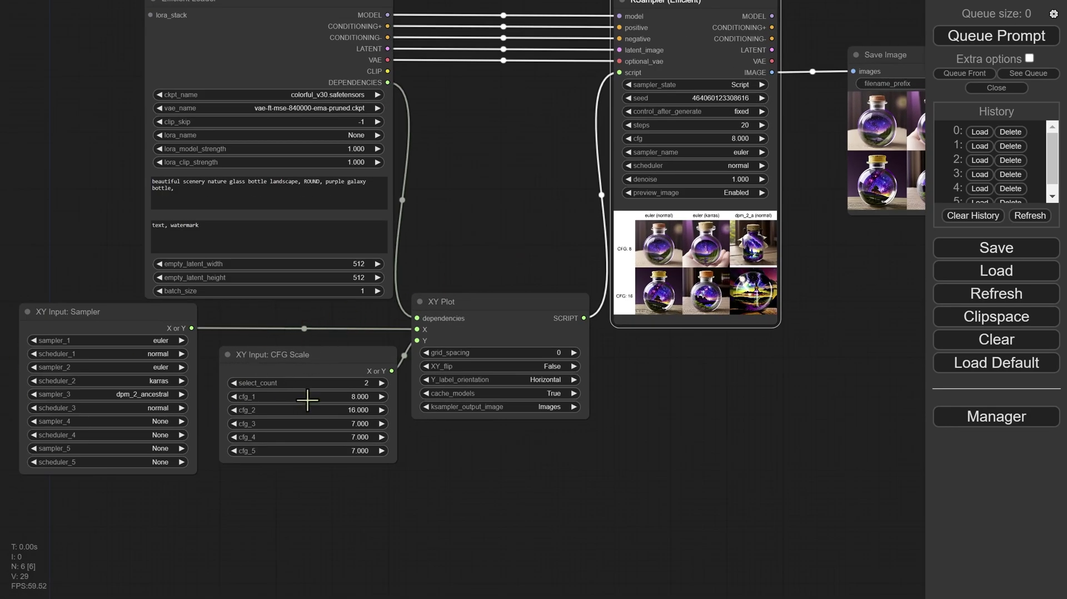
drag(365, 495, 234, 536)
drag(400, 509, 464, 497)
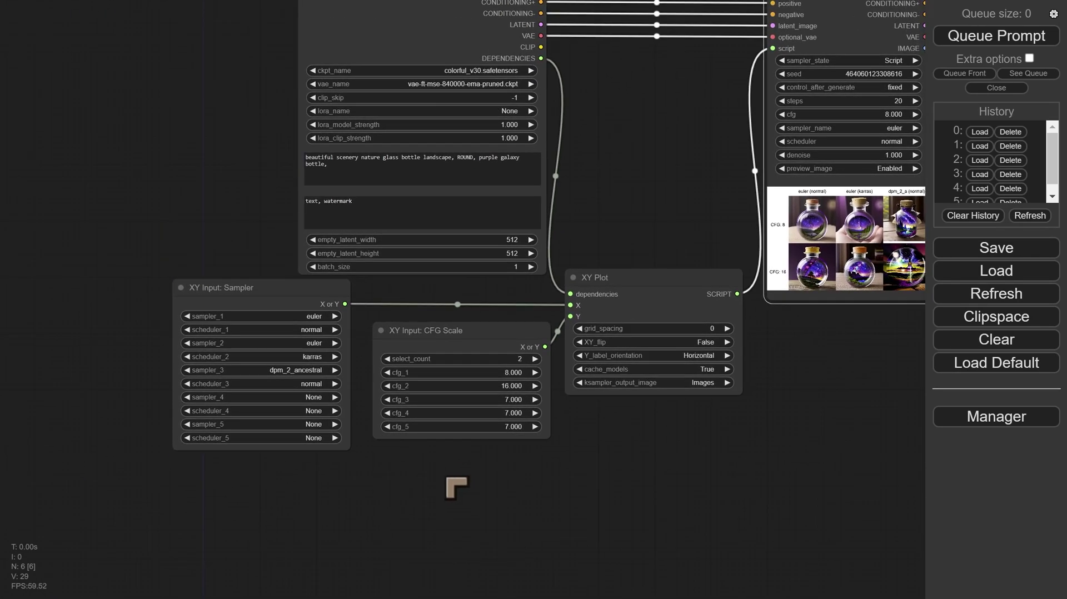
drag(510, 405, 473, 437)
drag(427, 508, 345, 526)
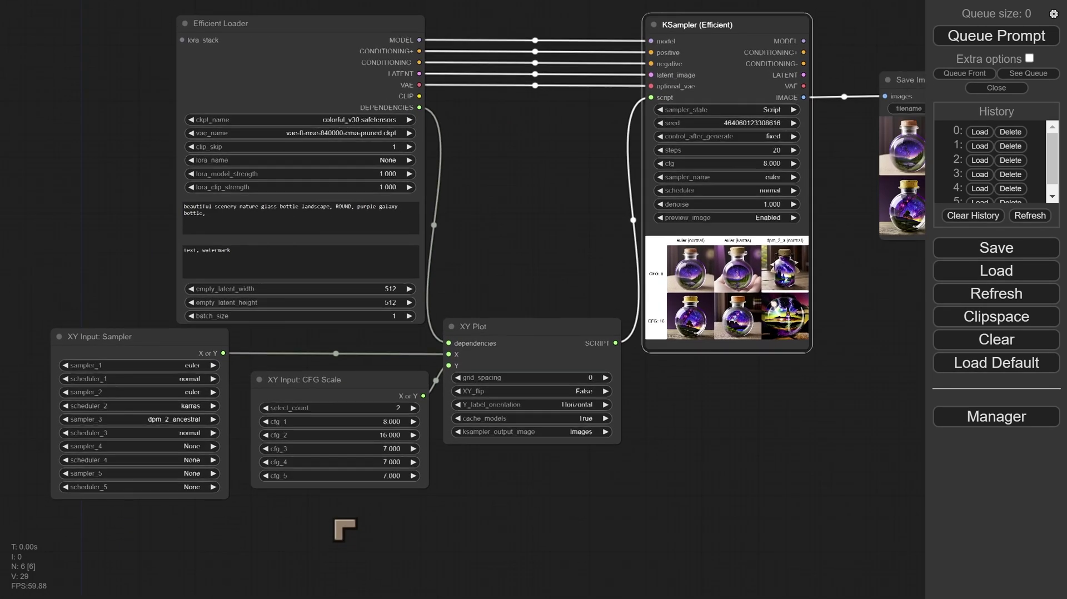
drag(645, 476, 483, 555)
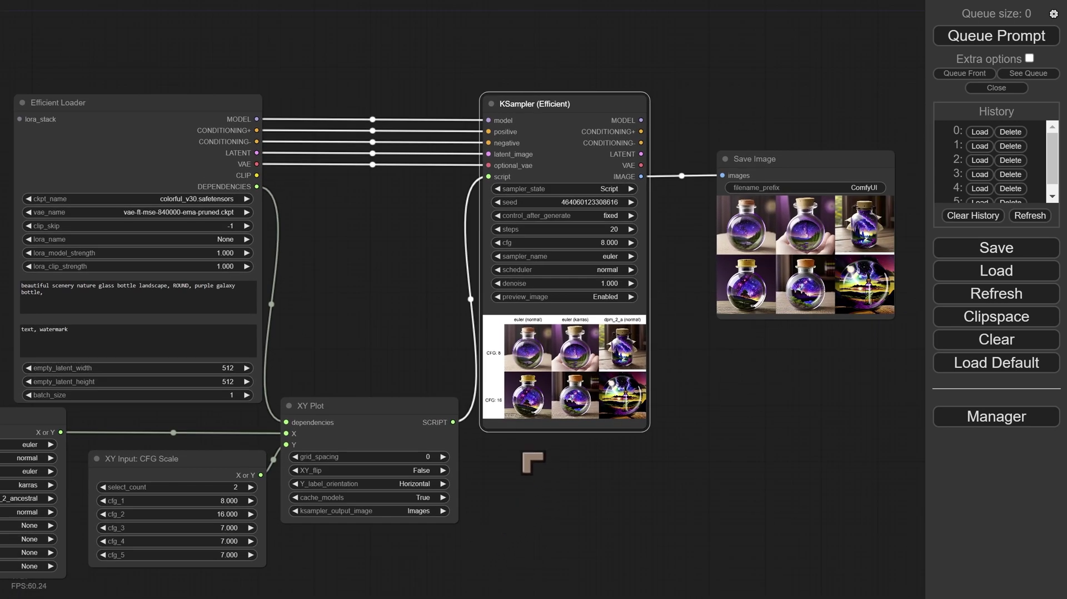
scroll(497, 391, up, 2)
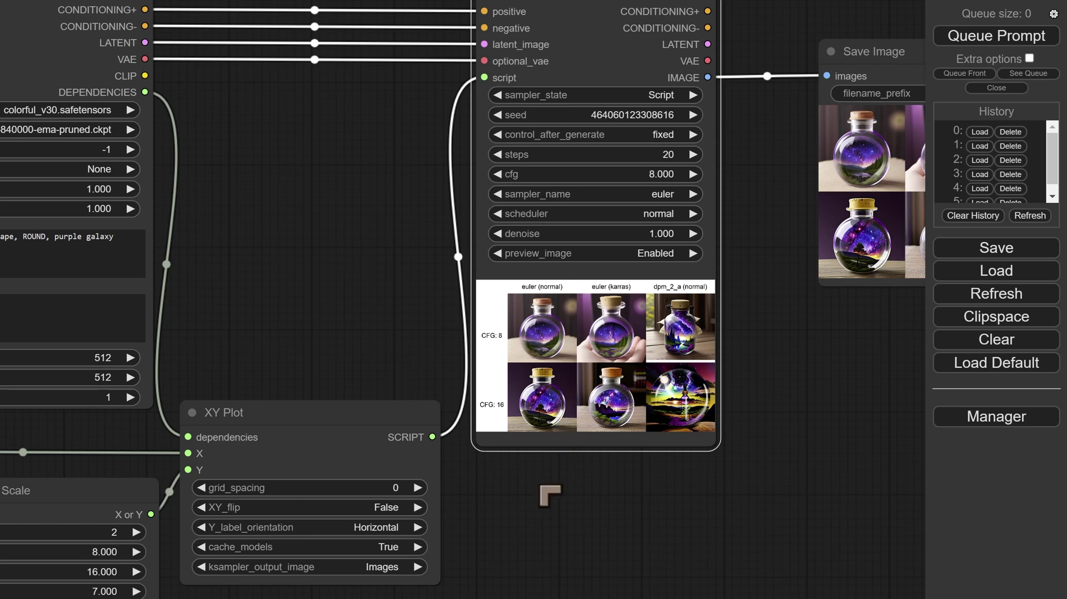
scroll(340, 439, down, 2)
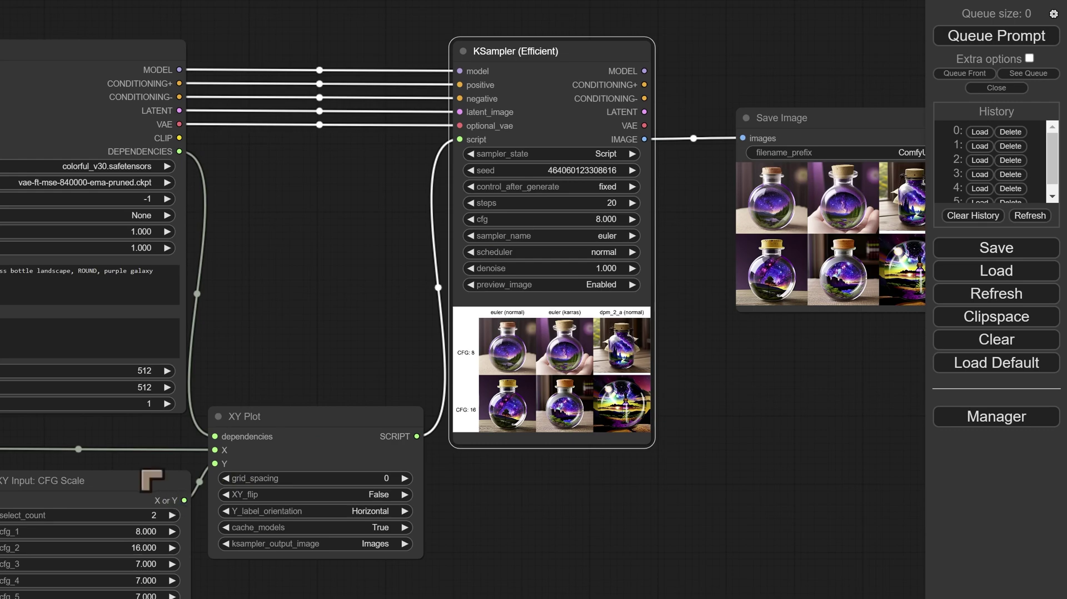
drag(142, 471, 114, 446)
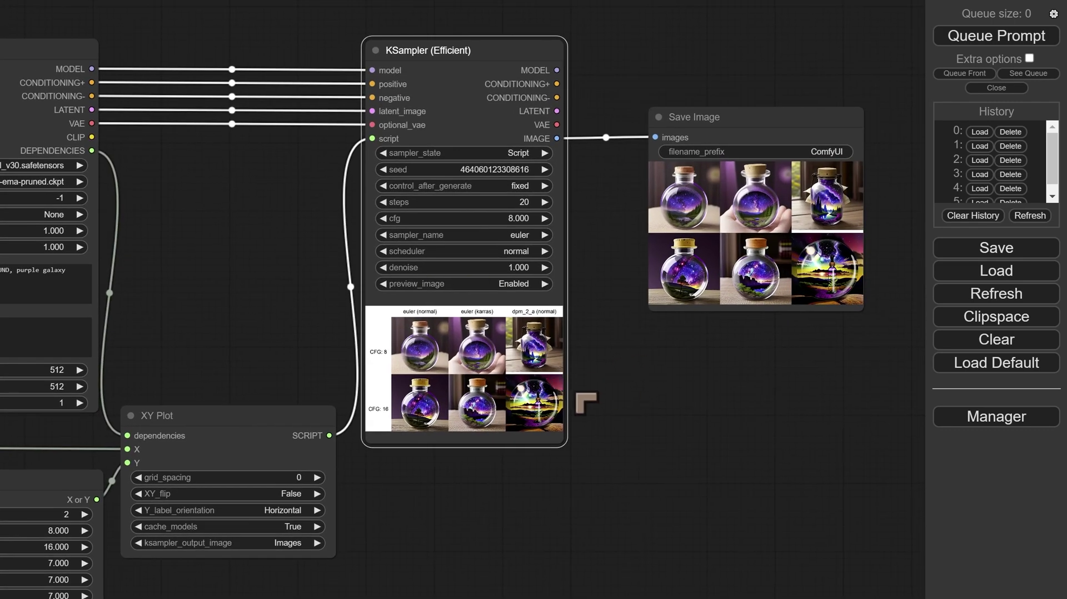
scroll(501, 409, up, 7)
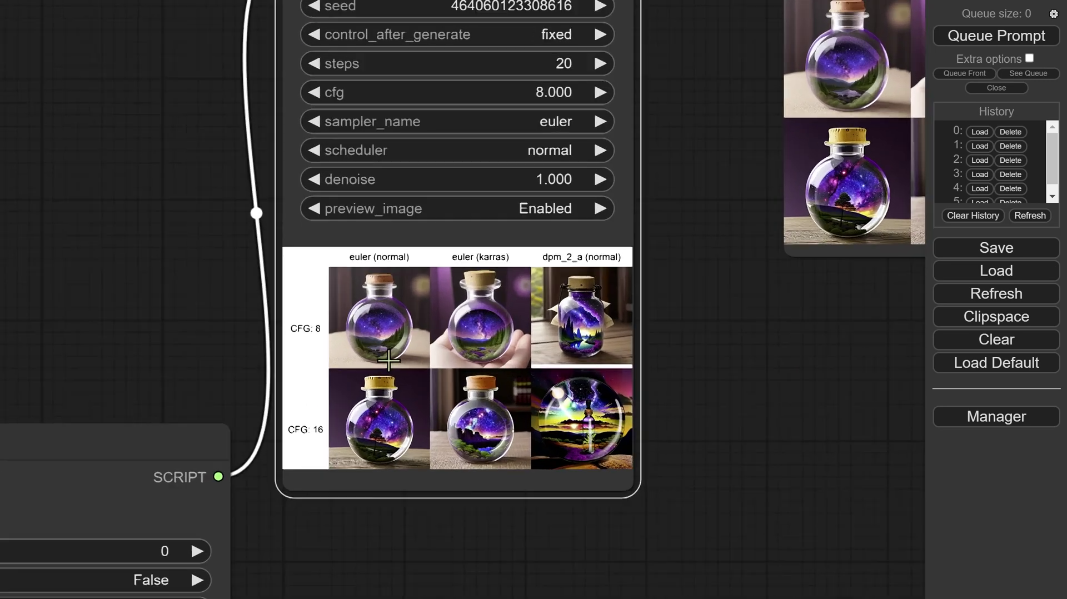